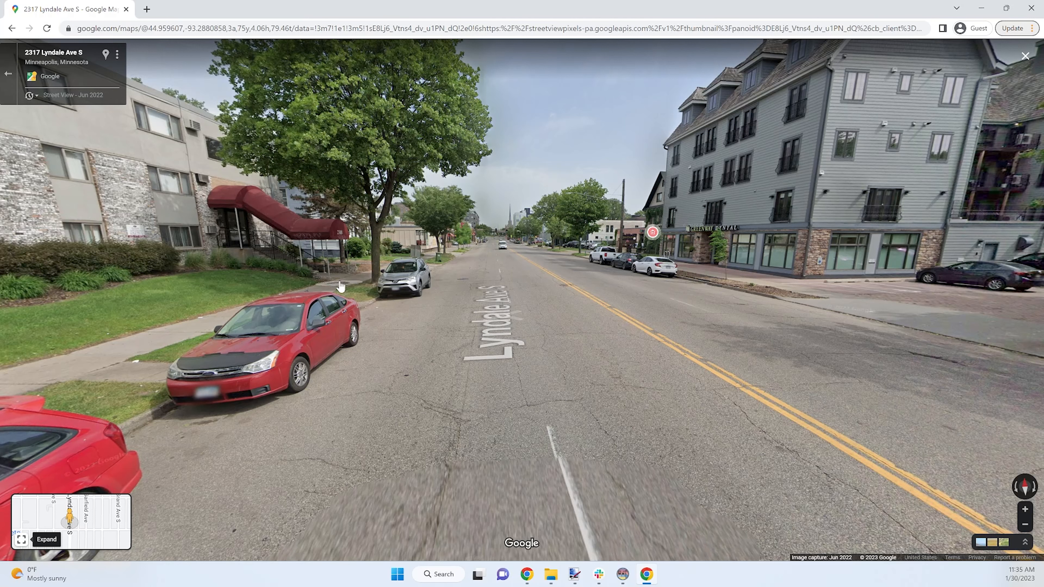
Step: Browse older Street View imagery dates on the time-travel slider, then close the preview
{"action": "left_click", "coordinate": [86, 96]}
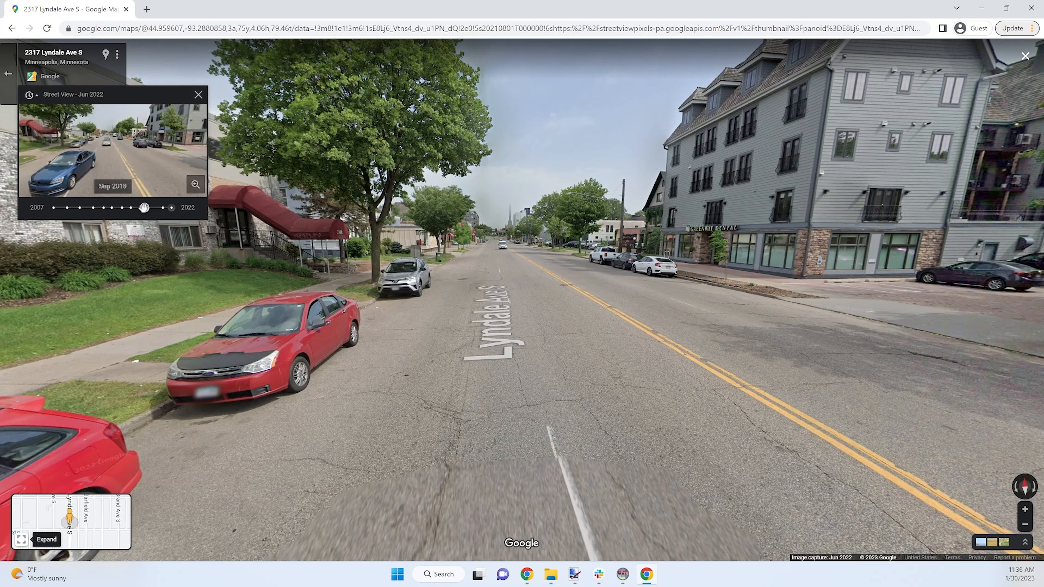
{"action": "mouse_move", "coordinate": [144, 208]}
{"action": "left_mouse_down"}
{"action": "mouse_move", "coordinate": [132, 208]}
{"action": "mouse_move", "coordinate": [153, 208]}
{"action": "mouse_move", "coordinate": [131, 209]}
{"action": "mouse_move", "coordinate": [180, 209]}
{"action": "mouse_move", "coordinate": [104, 210]}
{"action": "mouse_move", "coordinate": [155, 210]}
{"action": "left_mouse_up"}
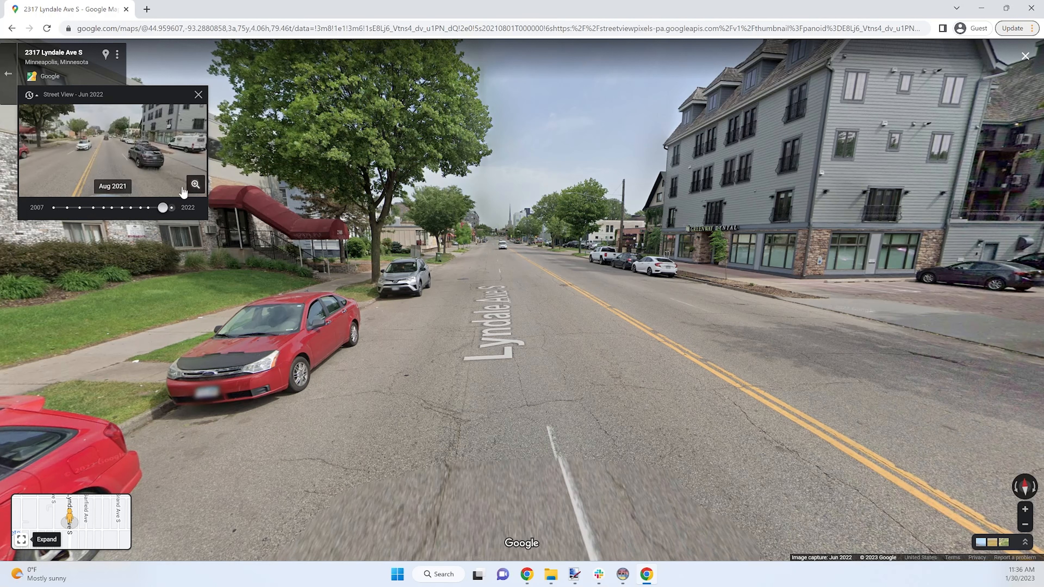
{"action": "left_click", "coordinate": [199, 94]}
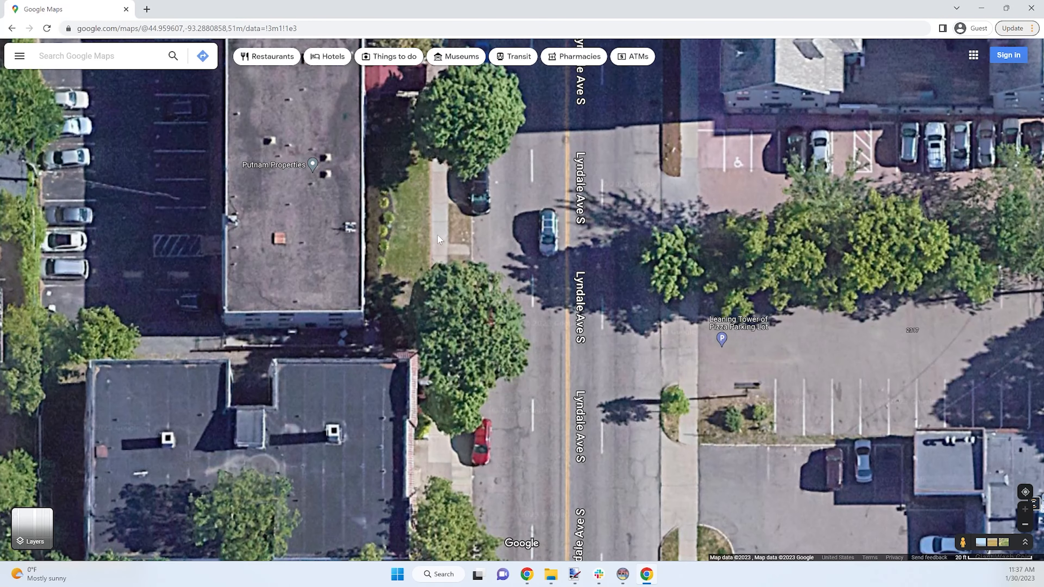
Step: Measure across Lyndale Ave S between the building frontages: 85.51 ft (26.06 m)
{"action": "right_click", "coordinate": [428, 235]}
{"action": "left_click", "coordinate": [460, 416]}
{"action": "left_click", "coordinate": [447, 236]}
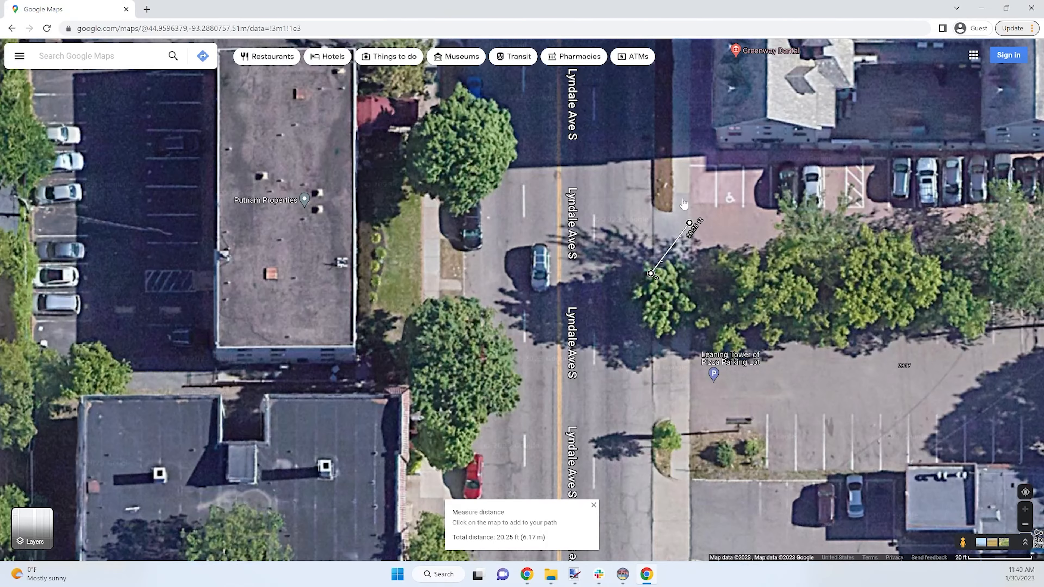
{"action": "left_click", "coordinate": [688, 194]}
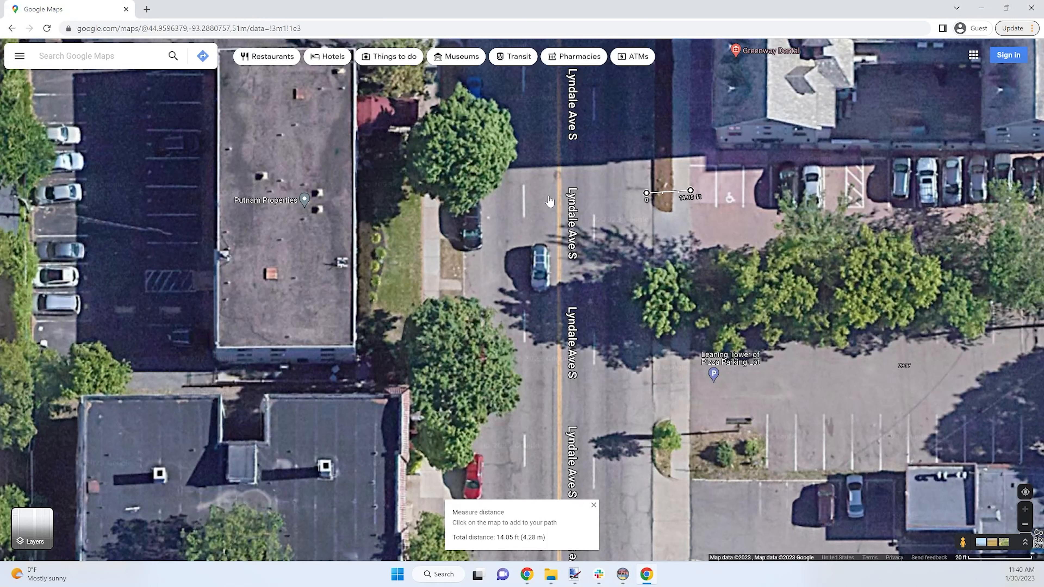
{"action": "left_click_drag", "start_coordinate": [640, 193], "coordinate": [422, 207]}
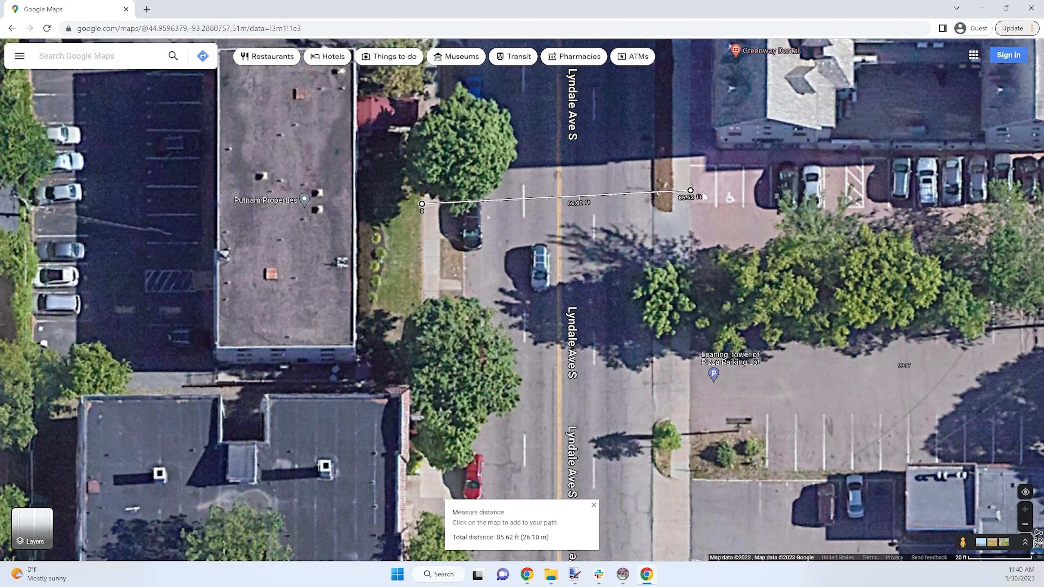
{"action": "left_click_drag", "start_coordinate": [691, 192], "coordinate": [690, 203]}
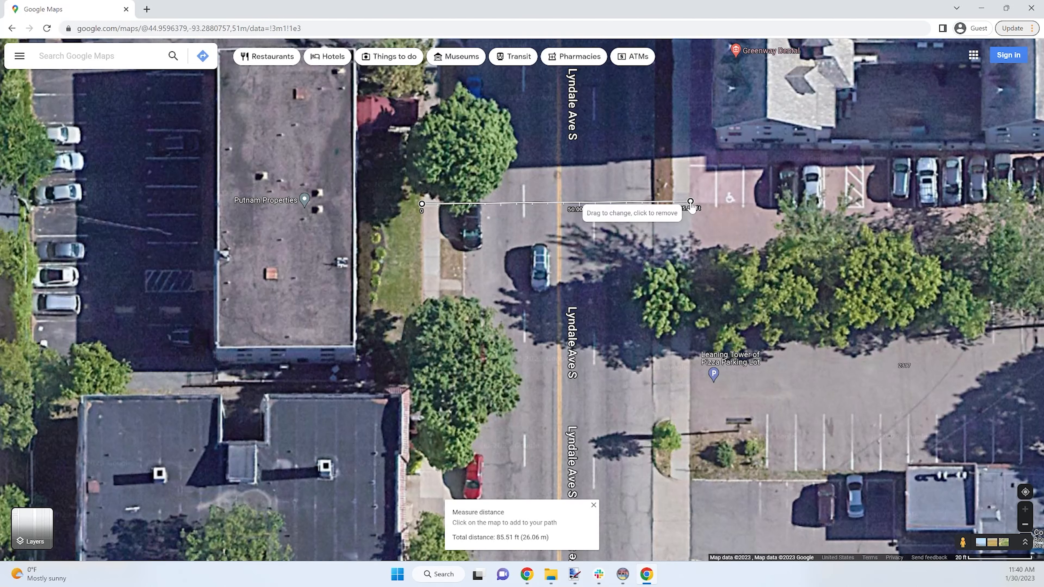
{"action": "left_click_drag", "start_coordinate": [691, 202], "coordinate": [689, 202]}
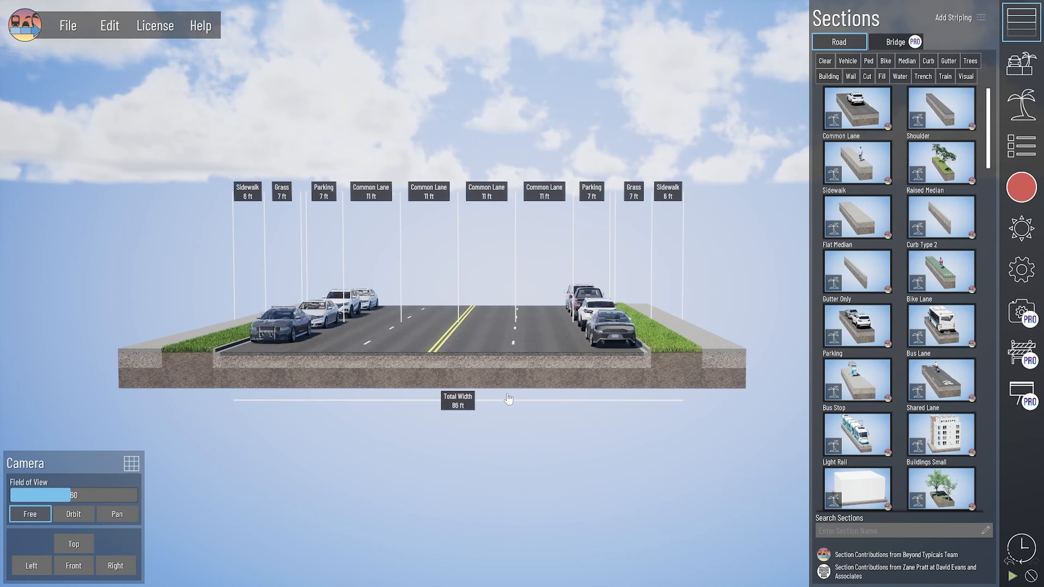
Step: Pan and tilt the 3-D road model to show its total width
{"action": "middle_click_drag", "start_coordinate": [511, 436], "coordinate": [589, 440]}
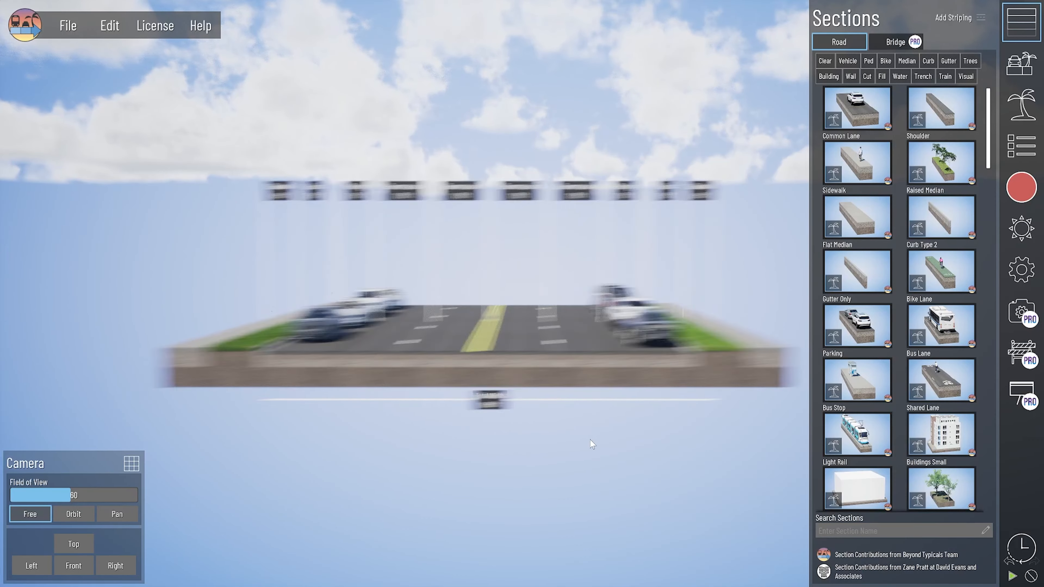
{"action": "right_click_drag", "start_coordinate": [481, 427], "coordinate": [488, 433]}
{"action": "middle_click_drag", "start_coordinate": [589, 429], "coordinate": [482, 427]}
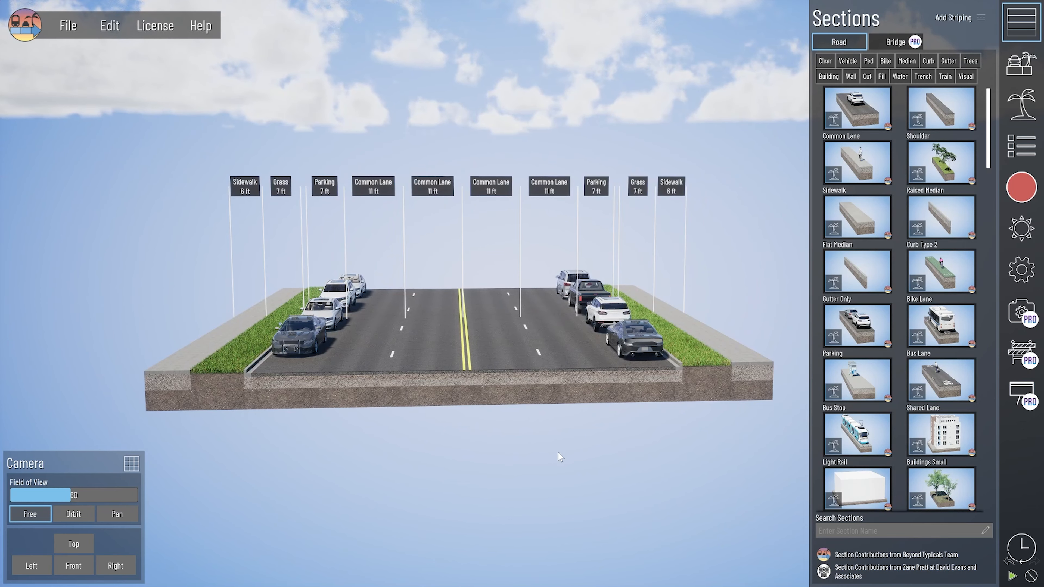
{"action": "mouse_move", "coordinate": [558, 452]}
{"action": "right_mouse_down"}
{"action": "mouse_move", "coordinate": [549, 463]}
{"action": "mouse_move", "coordinate": [551, 453]}
{"action": "right_mouse_up"}
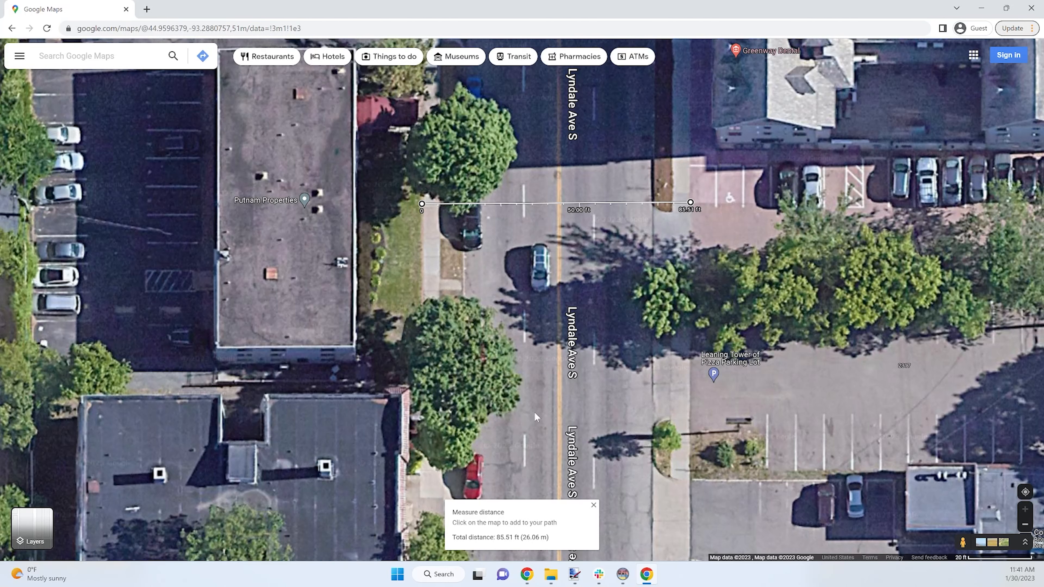
{"action": "left_click_drag", "start_coordinate": [962, 543], "coordinate": [569, 298]}
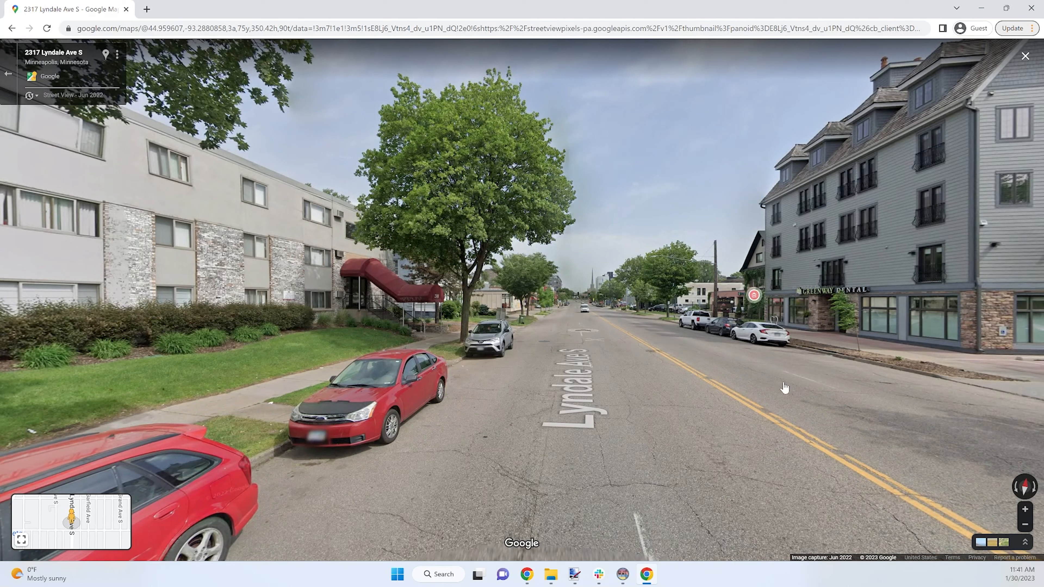
{"action": "left_click", "coordinate": [375, 29]}
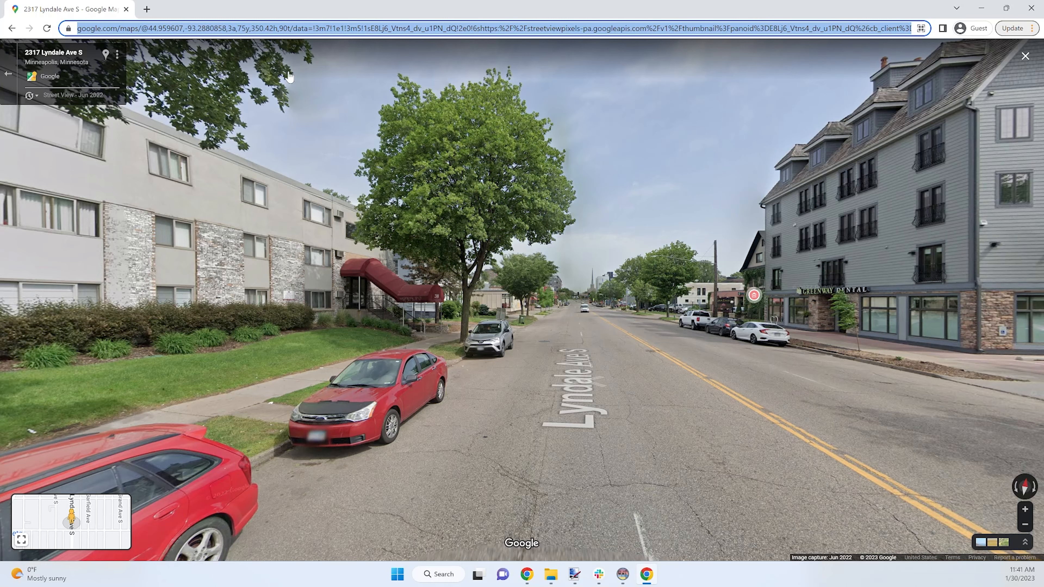
{"action": "left_click_drag", "start_coordinate": [617, 368], "coordinate": [576, 351]}
{"action": "left_click_drag", "start_coordinate": [632, 406], "coordinate": [712, 452]}
{"action": "left_click", "coordinate": [712, 453]}
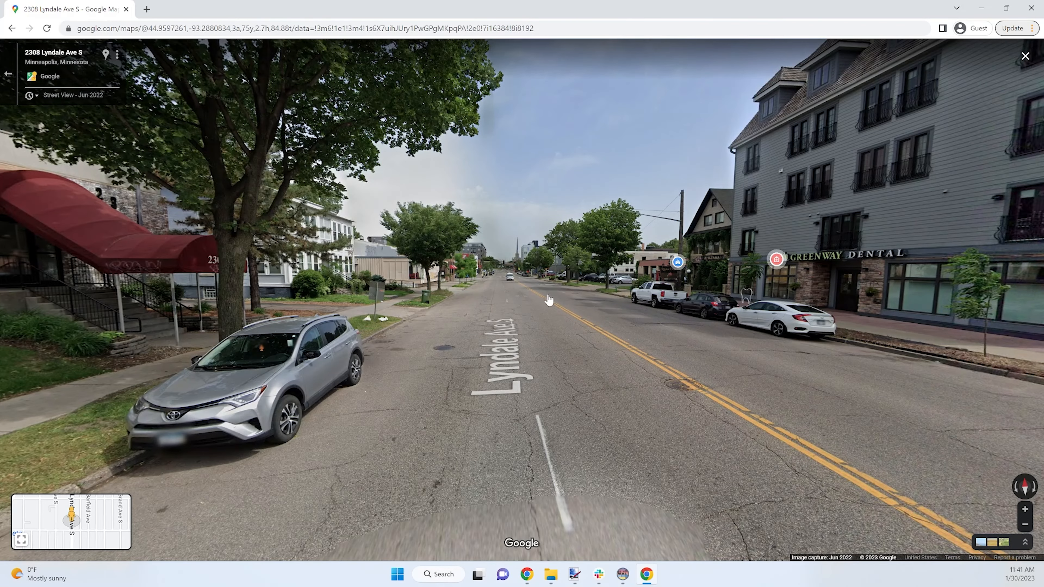
{"action": "left_click", "coordinate": [553, 289]}
{"action": "left_click", "coordinate": [549, 298]}
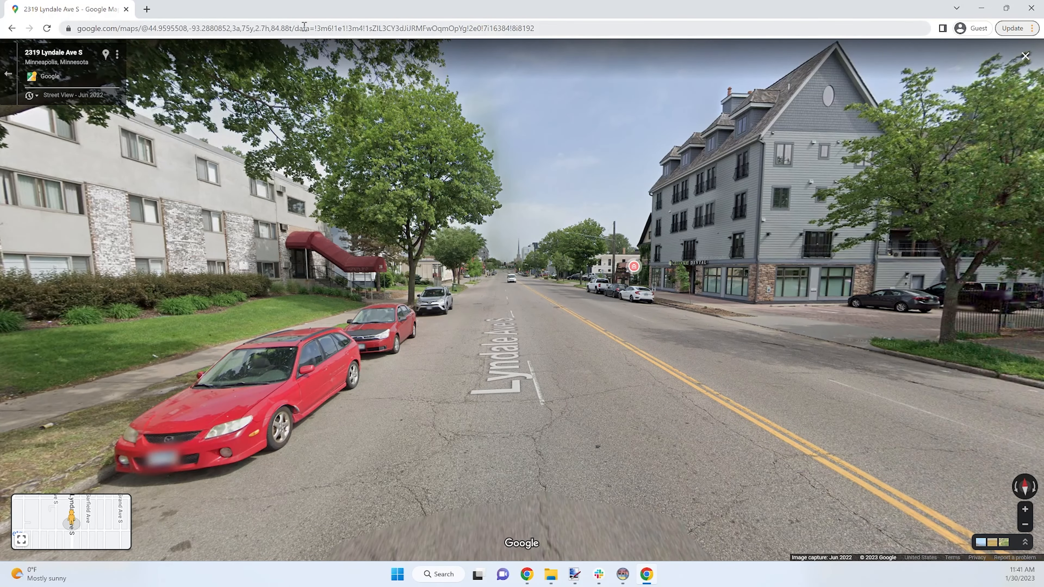
{"action": "left_click", "coordinate": [111, 27]}
{"action": "key", "text": "ctrl+c"}
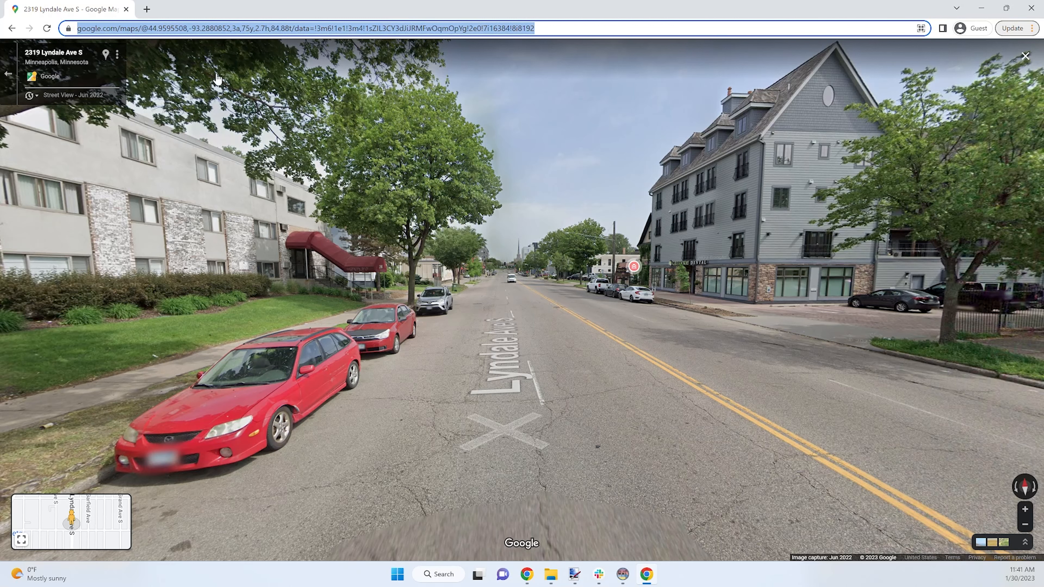
{"action": "left_click", "coordinate": [450, 577]}
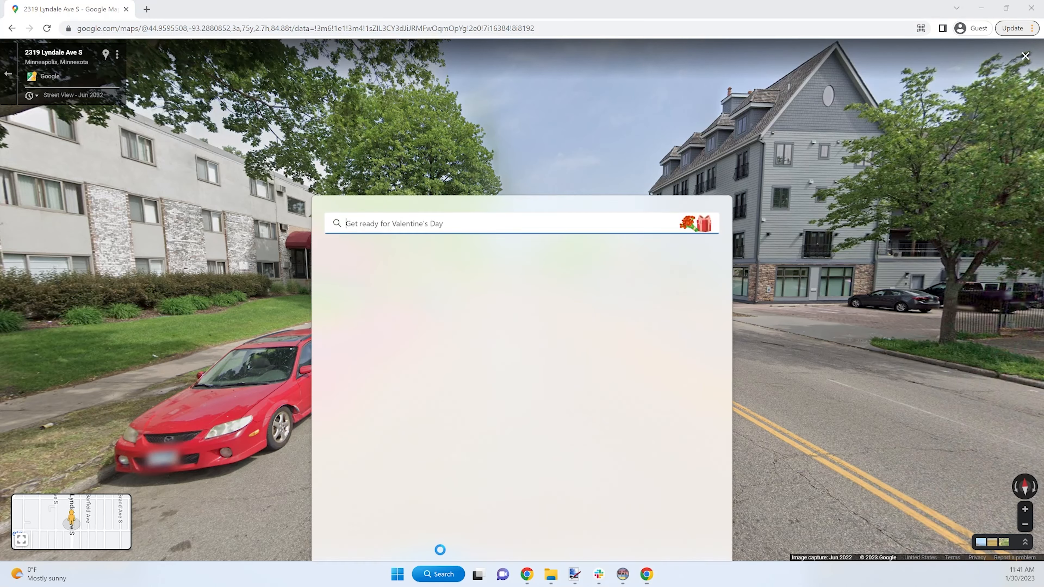
{"action": "left_click", "coordinate": [404, 297]}
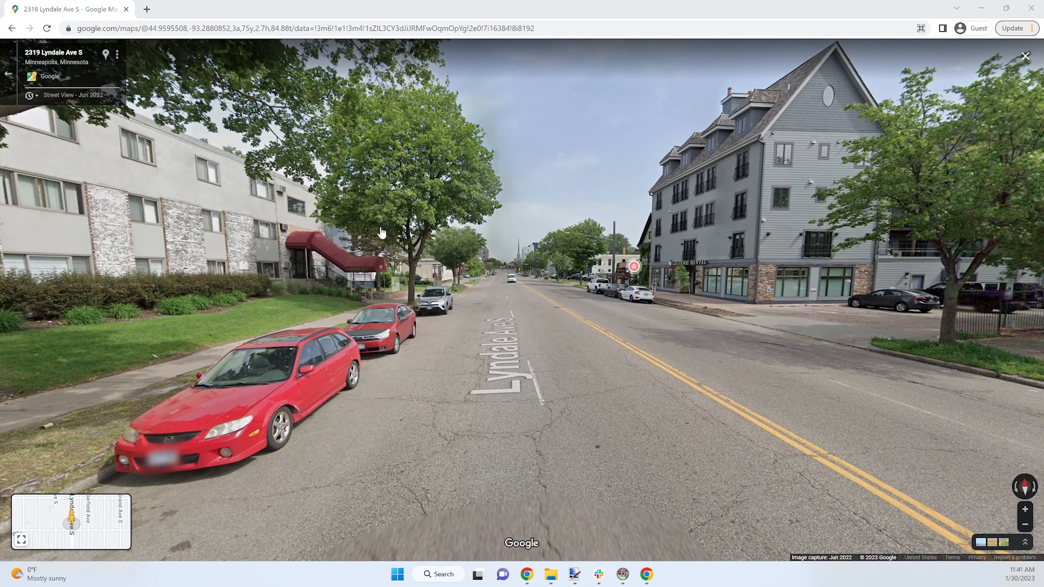
{"action": "key", "text": "ctrl+v"}
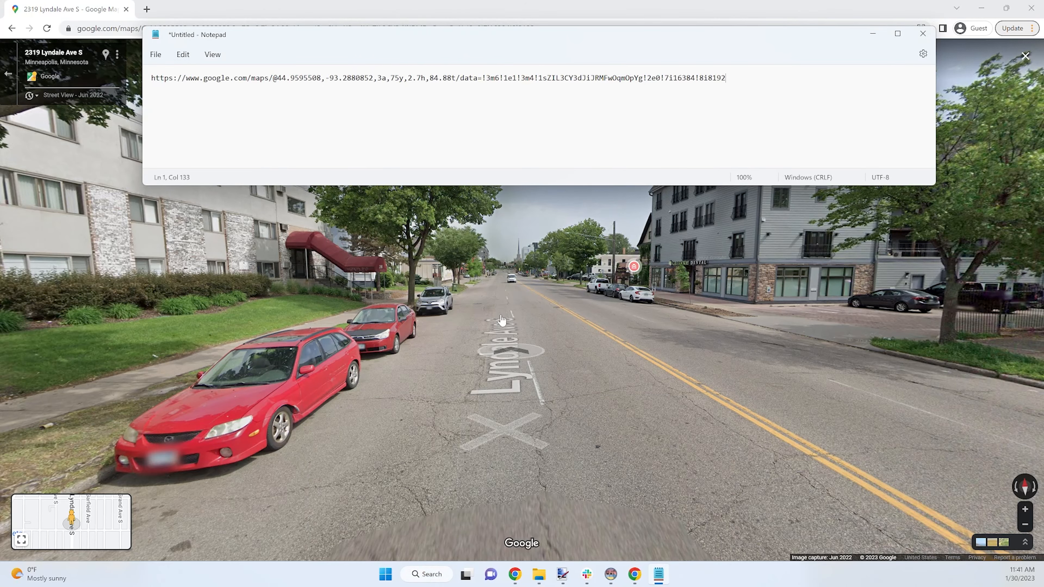
{"action": "left_click_drag", "start_coordinate": [393, 37], "coordinate": [382, 78]}
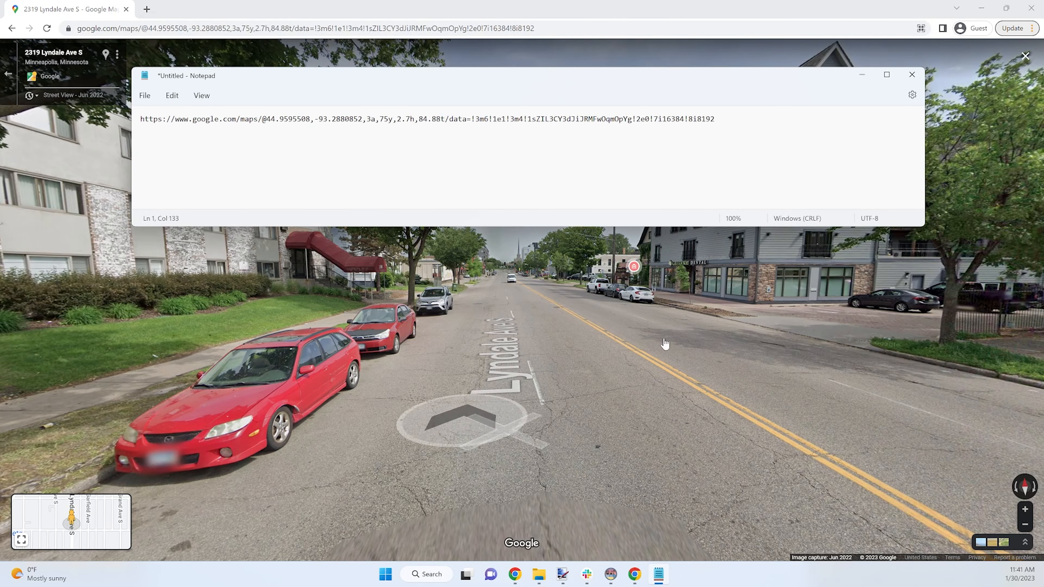
Step: Copy the saved link back into Chrome to reload that exact Street View position
{"action": "left_click_drag", "start_coordinate": [664, 345], "coordinate": [363, 342]}
{"action": "key", "text": "alt+Tab"}
{"action": "left_click", "coordinate": [428, 120]}
{"action": "key", "text": "ctrl+a"}
{"action": "key", "text": "ctrl+c"}
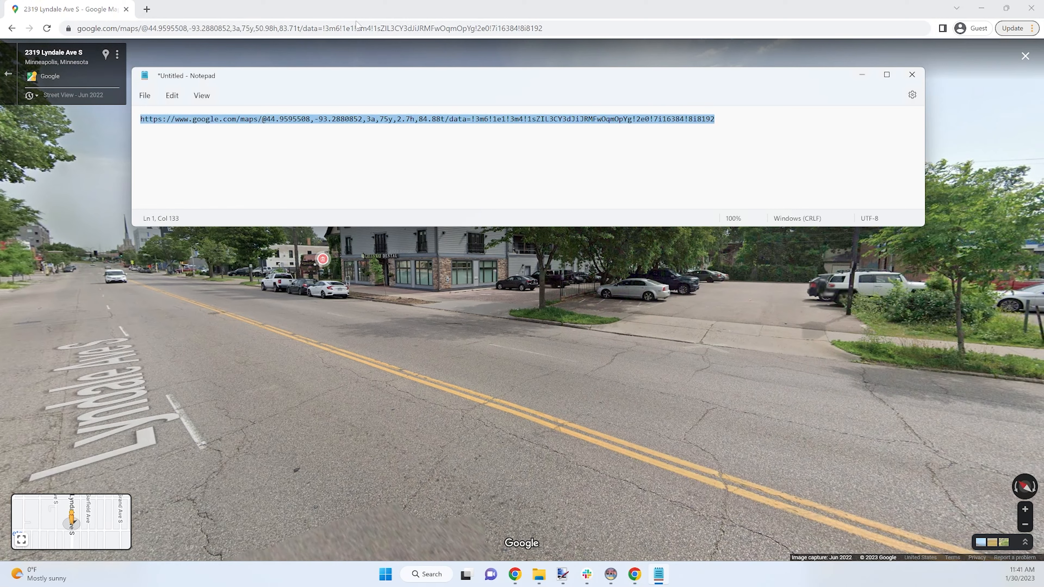
{"action": "key", "text": "alt+Tab"}
{"action": "left_click", "coordinate": [367, 28]}
{"action": "key", "text": "ctrl+v"}
{"action": "key", "text": "Return"}
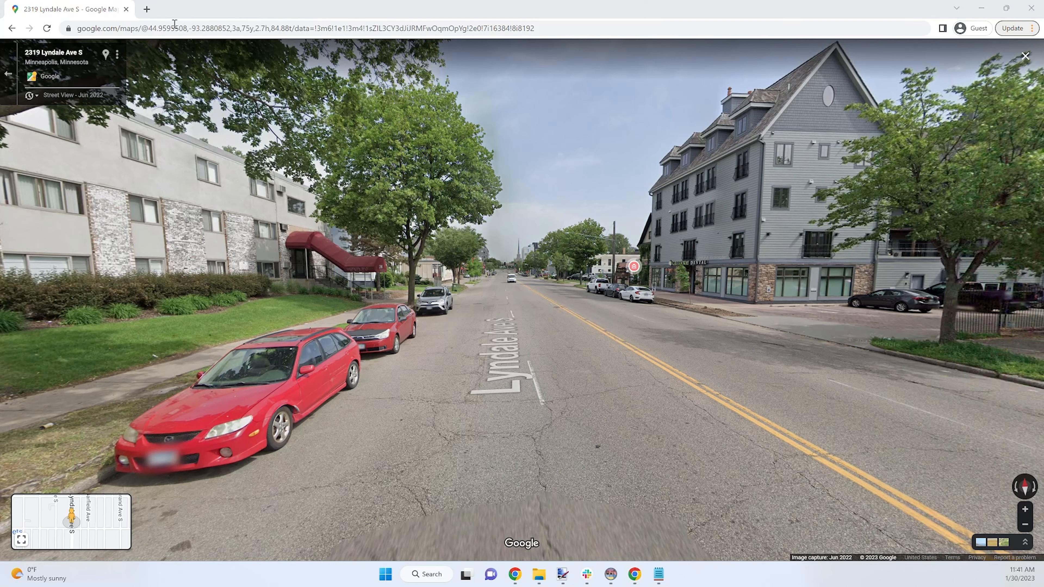
Step: Capture the full Street View screen to the clipboard with Greenshot and switch to Streetview Composite
{"action": "key", "text": "Print"}
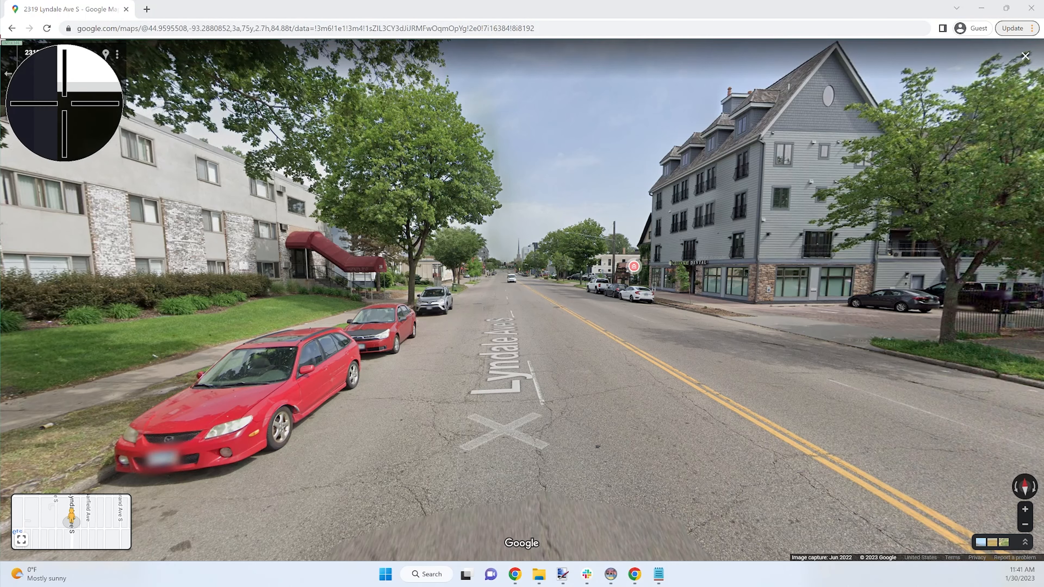
{"action": "left_click_drag", "start_coordinate": [1, 39], "coordinate": [1043, 586]}
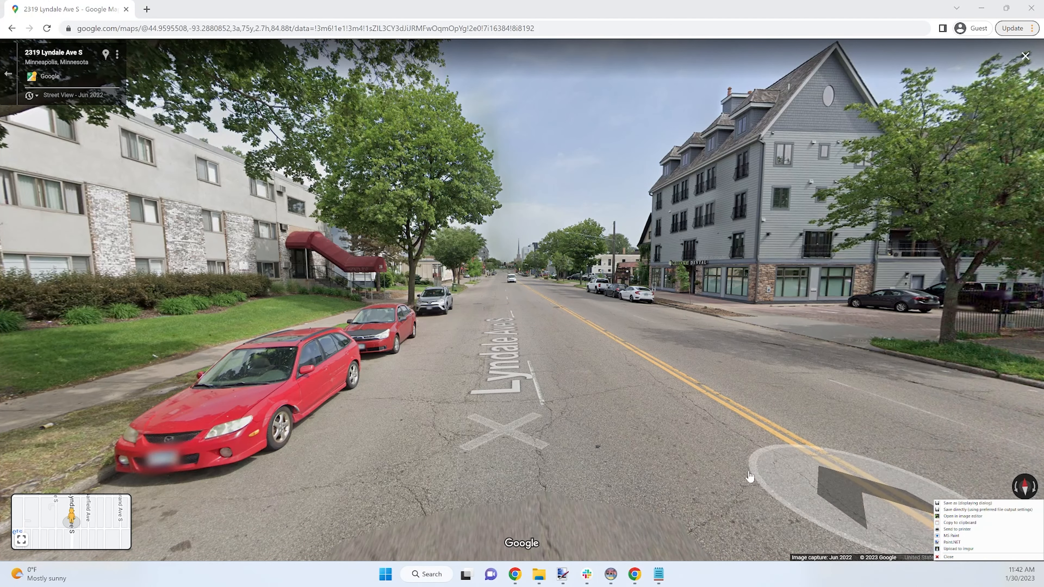
{"action": "left_click", "coordinate": [977, 522]}
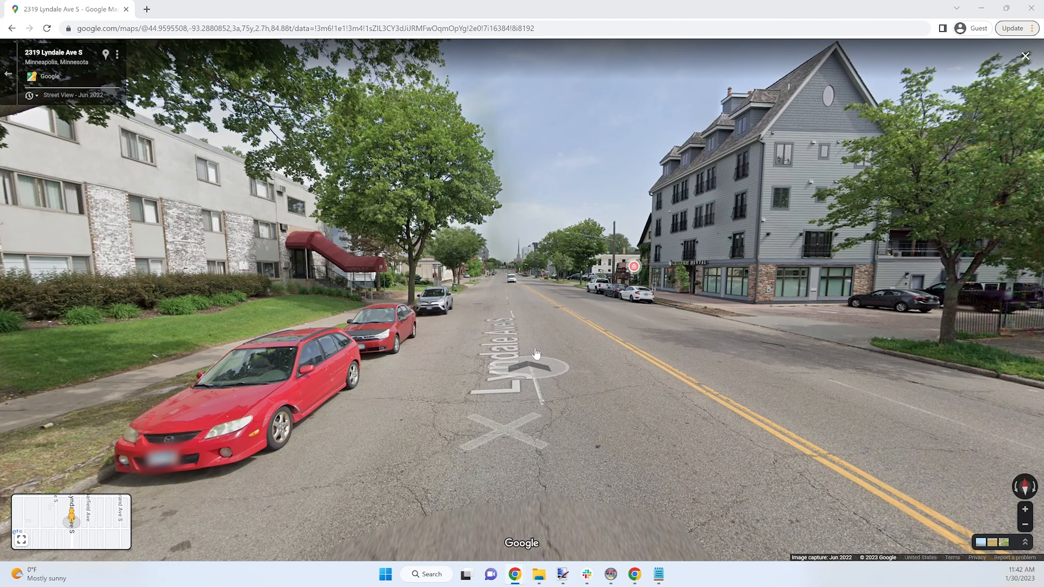
{"action": "key", "text": "alt+Tab"}
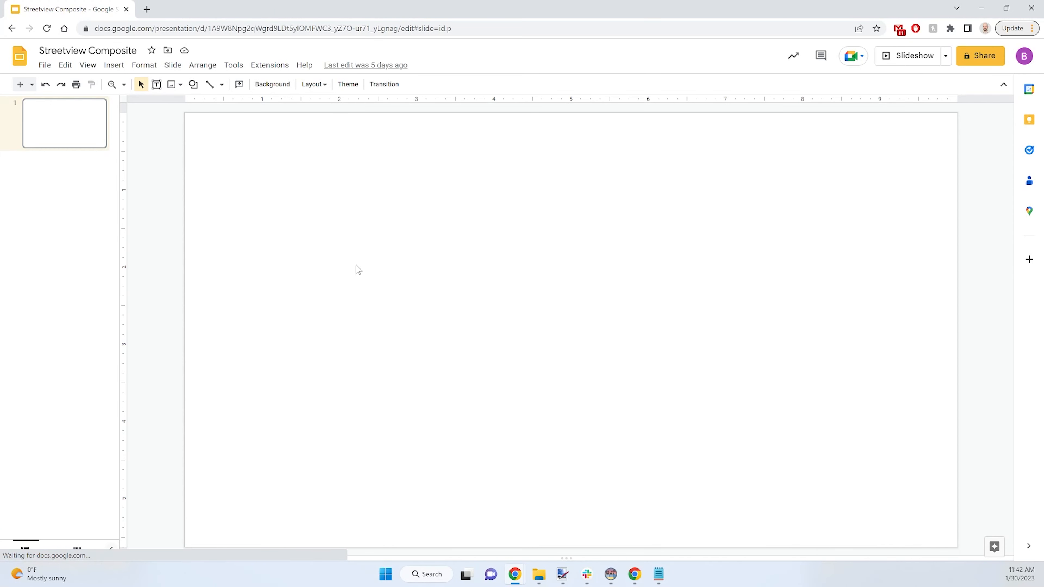
Step: Paste the Street View screenshot onto the blank slide and deselect it
{"action": "key", "text": "ctrl+v"}
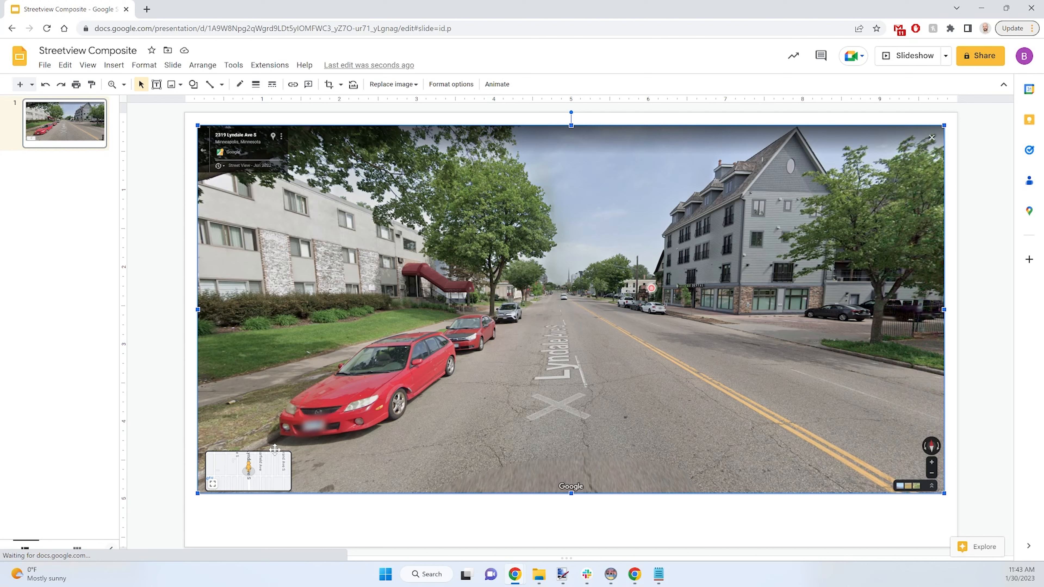
{"action": "left_click", "coordinate": [347, 531]}
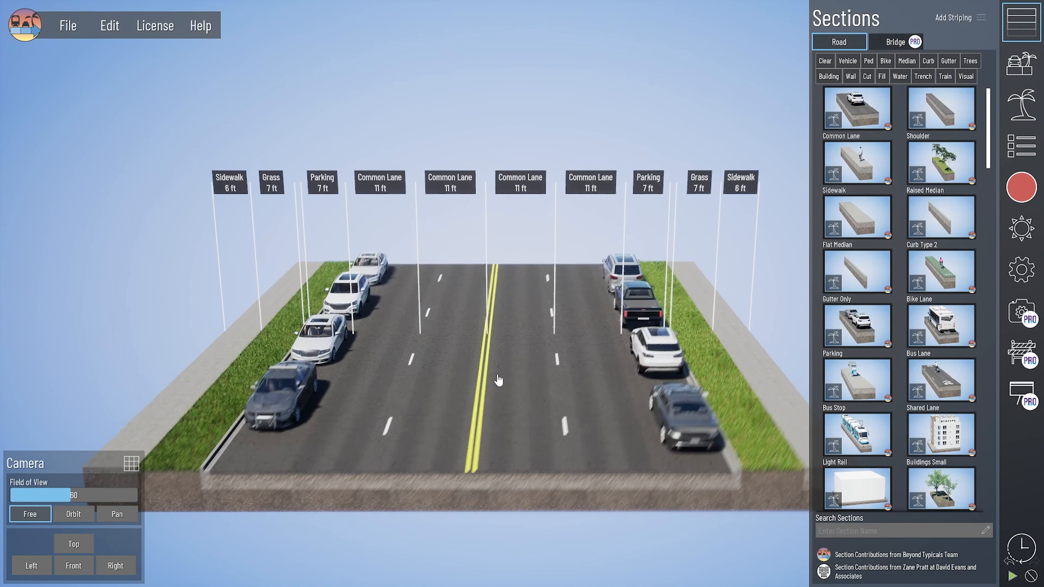
Step: Set the road Section Length to 500 ft in Settings, passing through 400 ft
{"action": "middle_click_drag", "start_coordinate": [498, 381], "coordinate": [502, 378]}
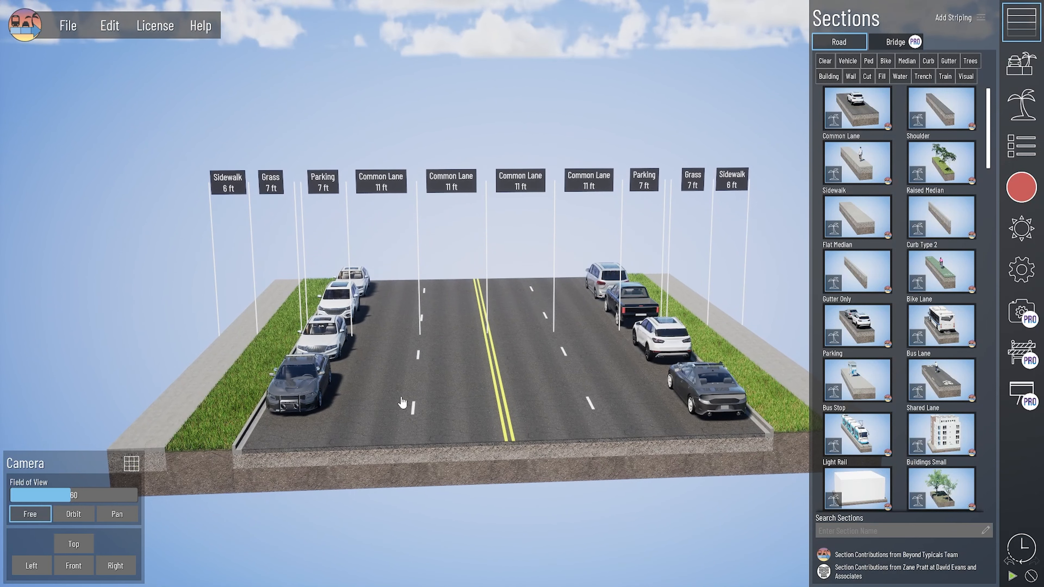
{"action": "scroll", "coordinate": [525, 388], "scroll_direction": "up", "scroll_amount": 2}
{"action": "left_click", "coordinate": [1021, 269]}
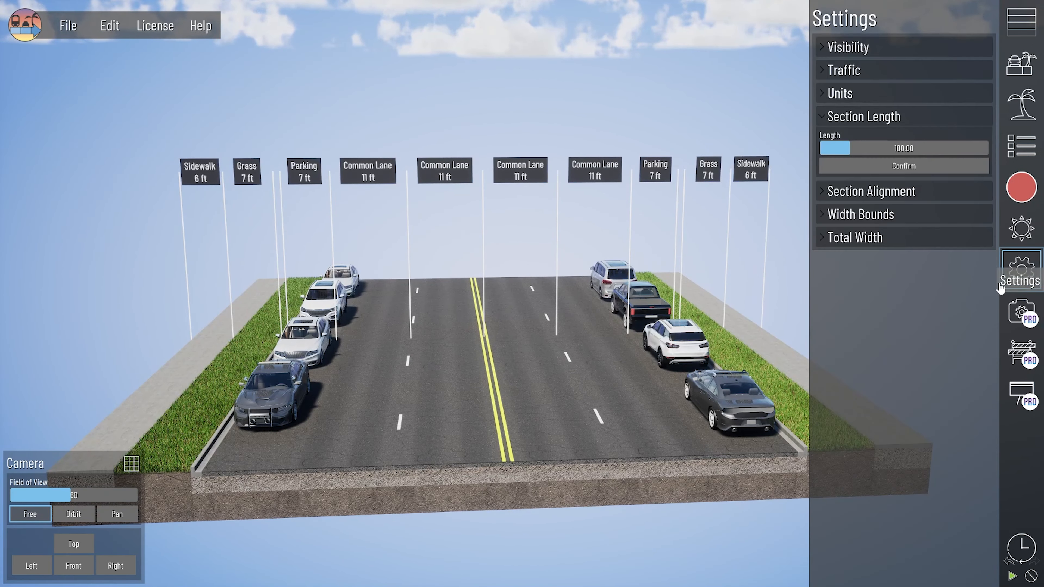
{"action": "left_click_drag", "start_coordinate": [853, 147], "coordinate": [953, 148]}
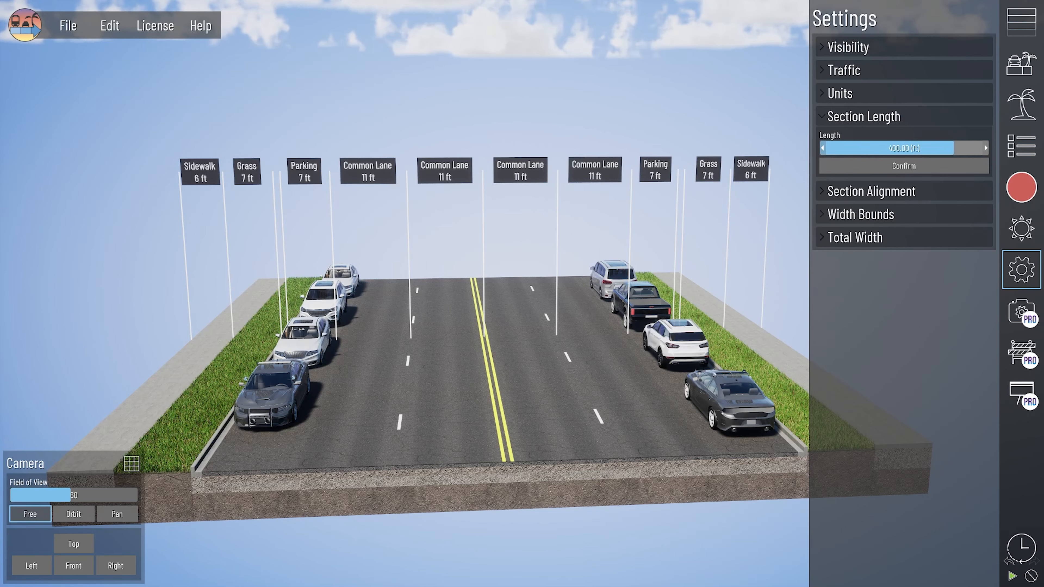
{"action": "left_click", "coordinate": [872, 166]}
{"action": "scroll", "coordinate": [516, 299], "scroll_direction": "up", "scroll_amount": 3}
{"action": "scroll", "coordinate": [528, 300], "scroll_direction": "down", "scroll_amount": 3}
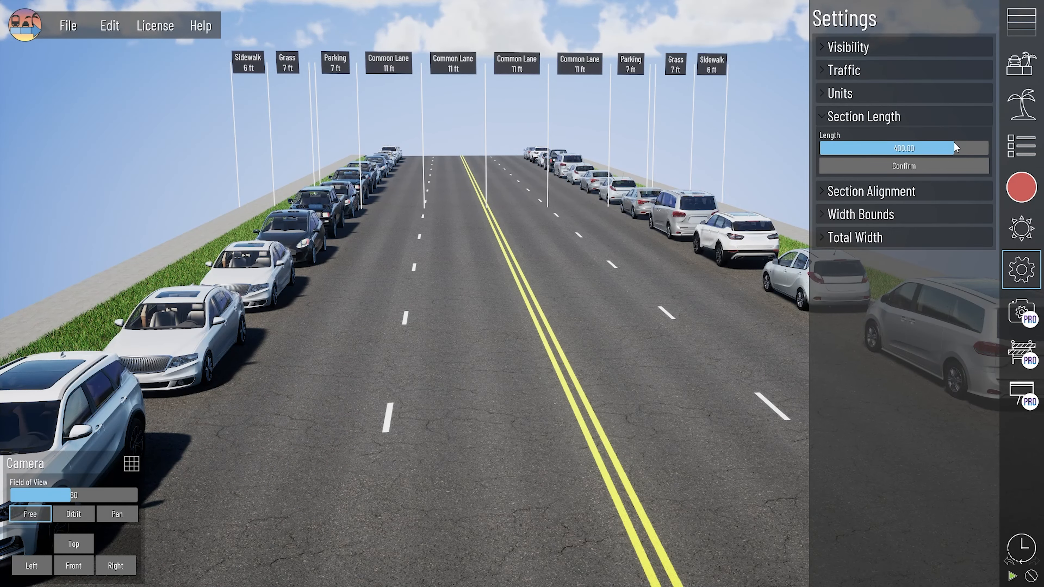
{"action": "left_click_drag", "start_coordinate": [955, 147], "coordinate": [988, 148]}
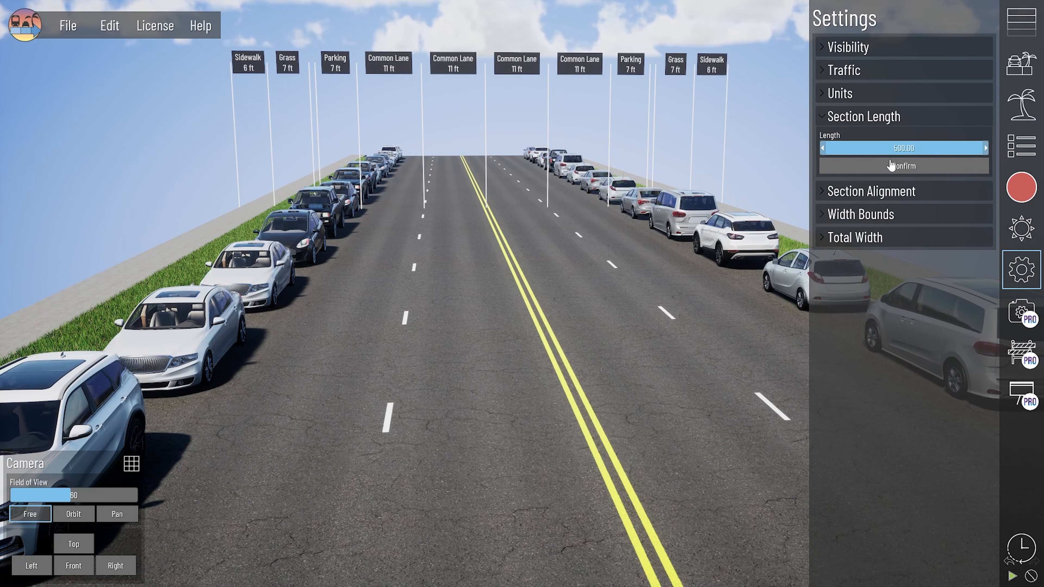
{"action": "left_click", "coordinate": [903, 166]}
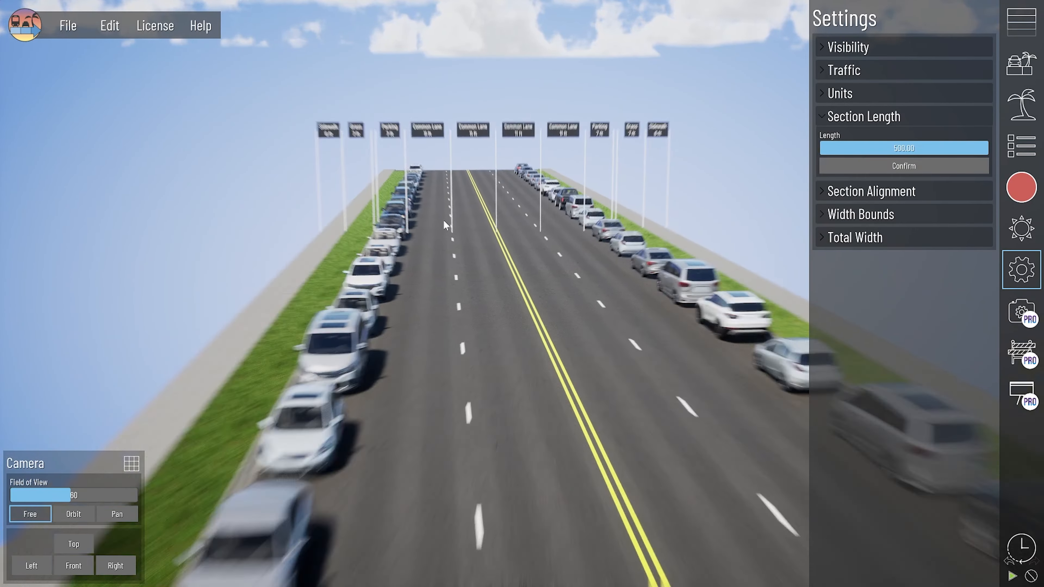
Step: Select the left grass strip to show its properties: width 7.00, spacing 22.00 ft
{"action": "scroll", "coordinate": [408, 252], "scroll_direction": "down", "scroll_amount": 3}
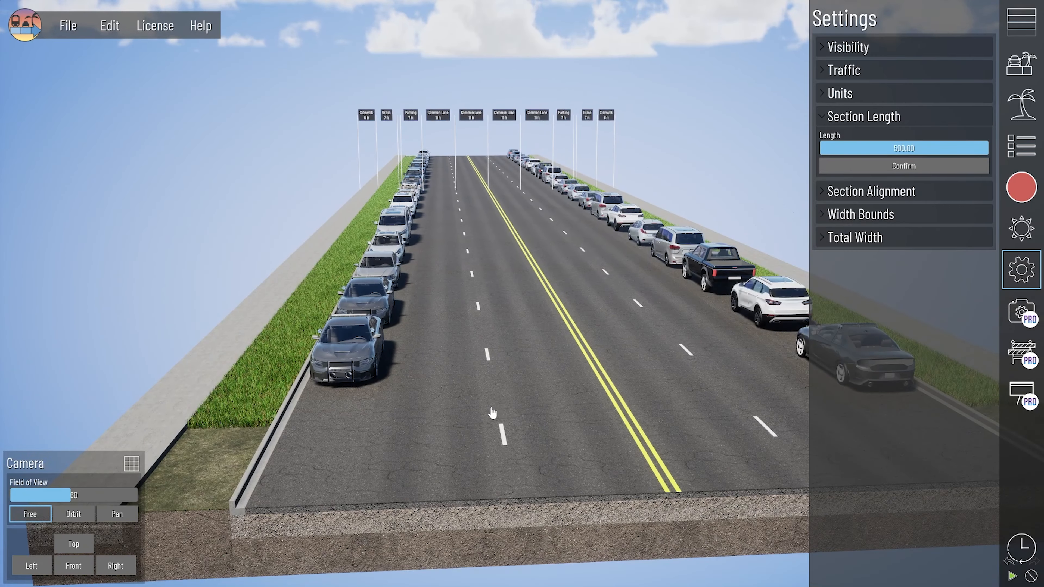
{"action": "middle_click_drag", "start_coordinate": [475, 387], "coordinate": [455, 280]}
{"action": "scroll", "coordinate": [439, 185], "scroll_direction": "up", "scroll_amount": 2}
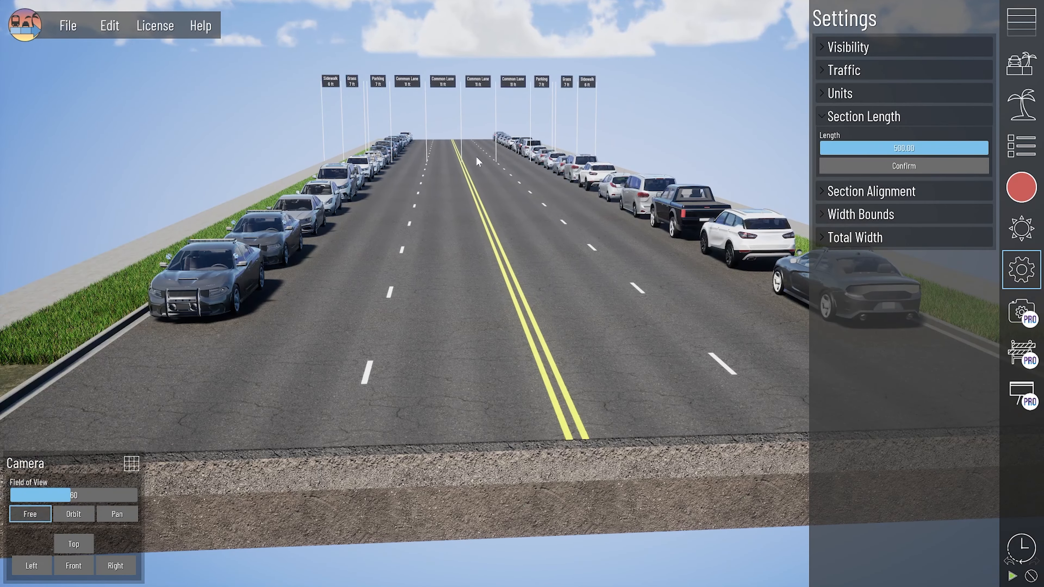
{"action": "middle_click_drag", "start_coordinate": [408, 206], "coordinate": [442, 306]}
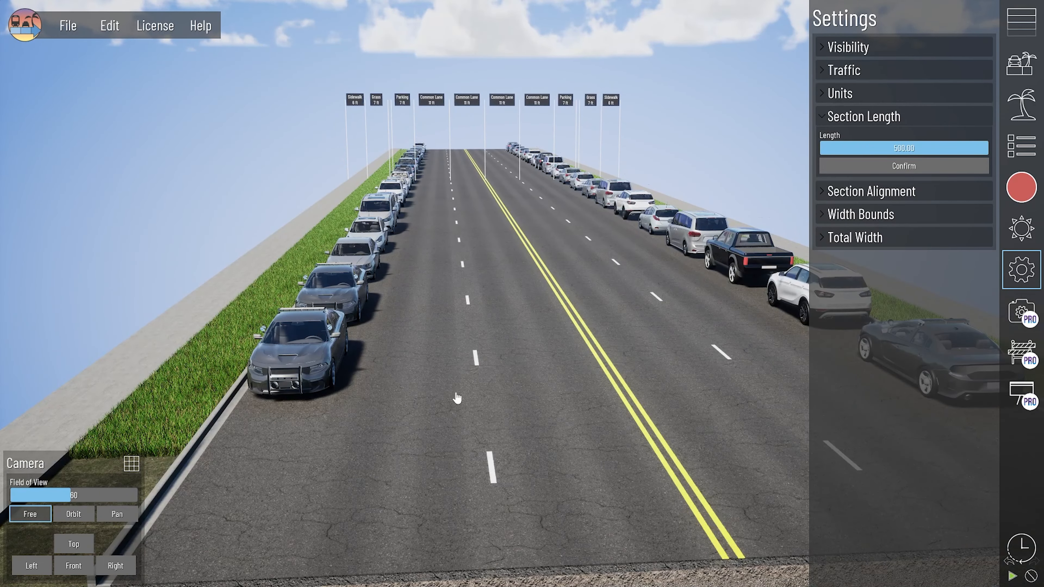
{"action": "middle_click_drag", "start_coordinate": [449, 394], "coordinate": [441, 360]}
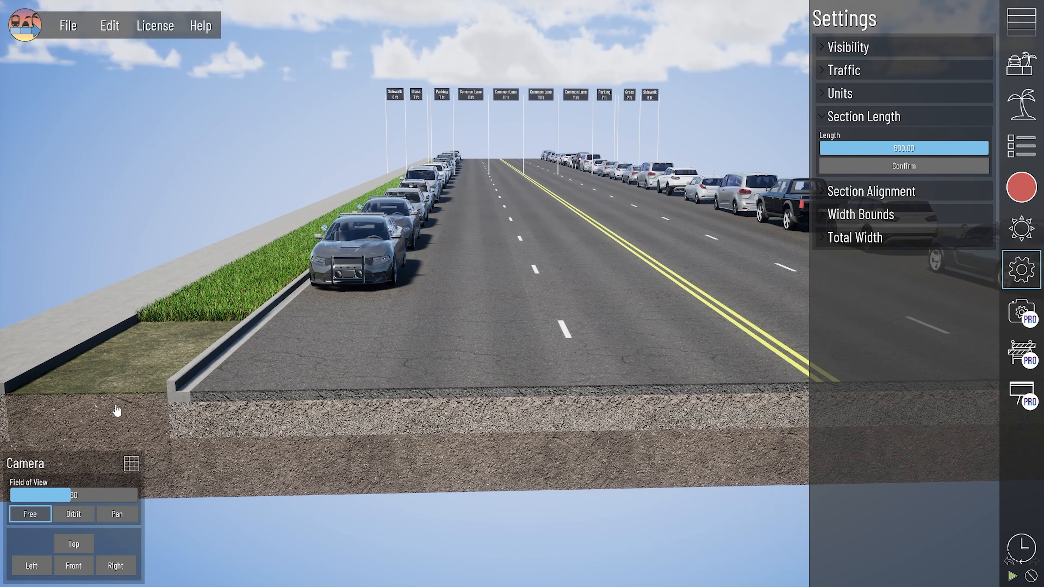
{"action": "left_click", "coordinate": [117, 411]}
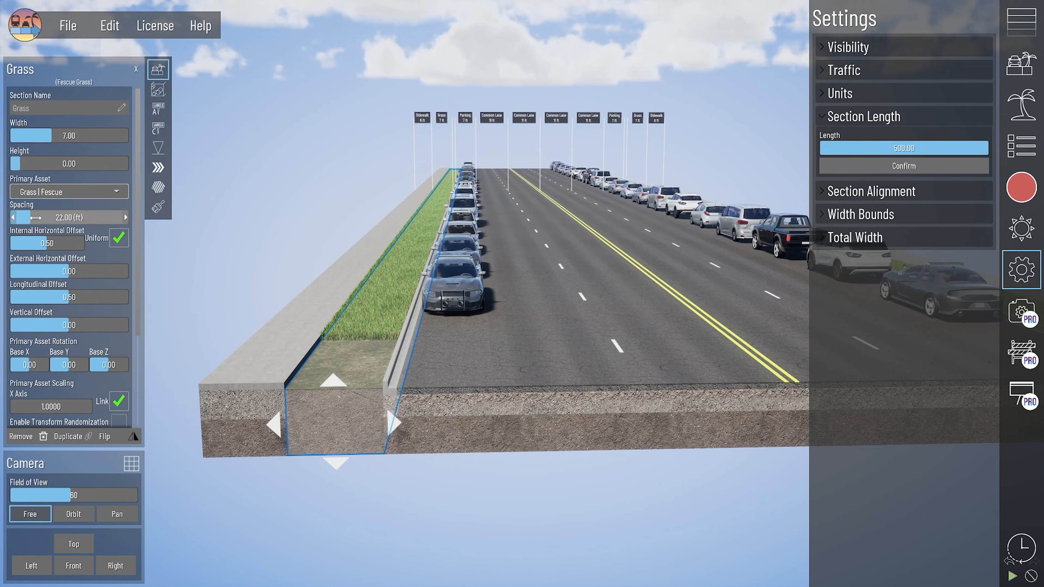
Step: Set Primary Asset to None on both grass strips
{"action": "left_click", "coordinate": [48, 214]}
{"action": "left_click", "coordinate": [65, 192]}
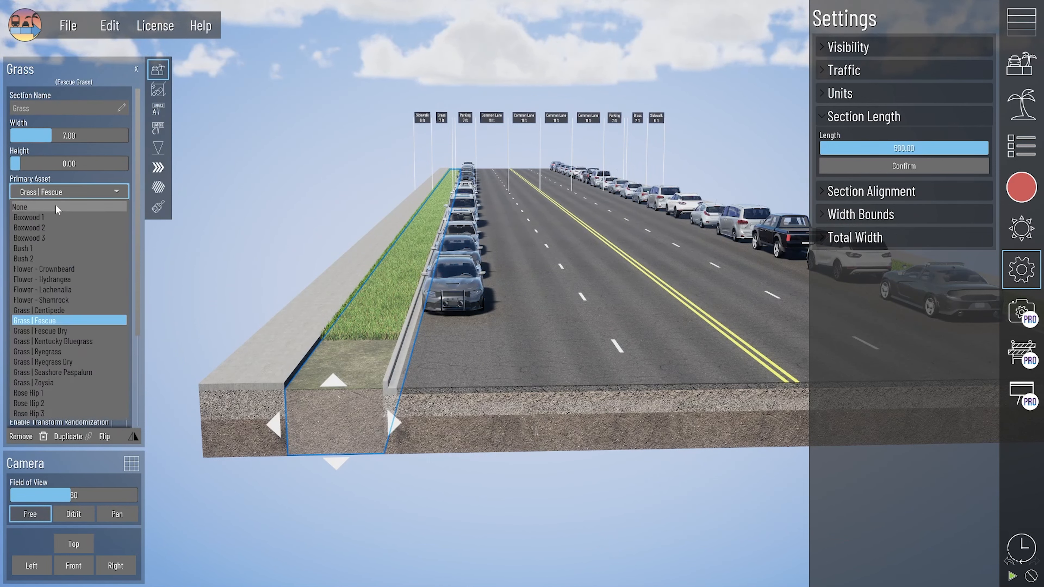
{"action": "left_click", "coordinate": [59, 209]}
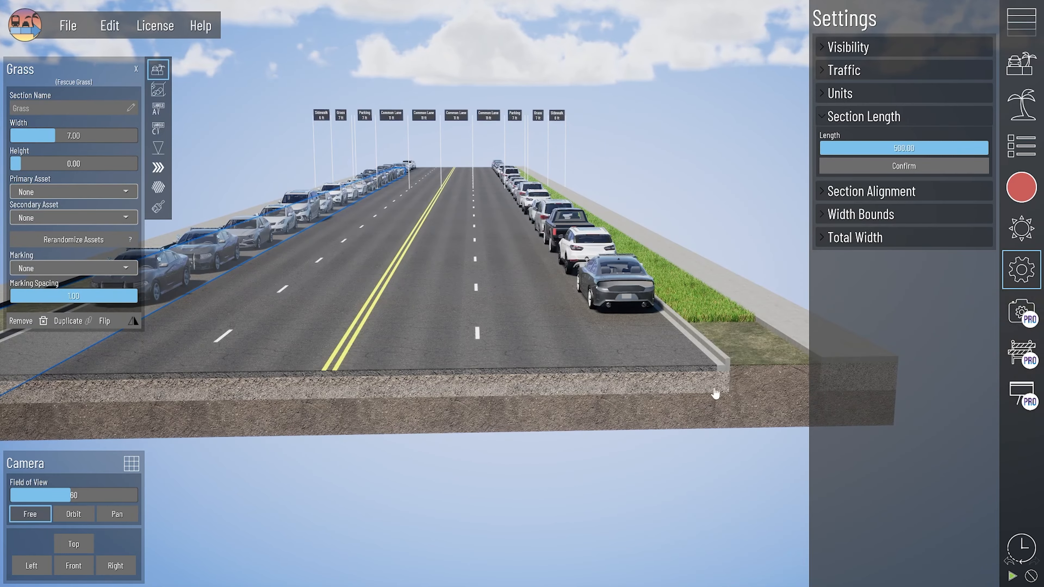
{"action": "left_click", "coordinate": [736, 379]}
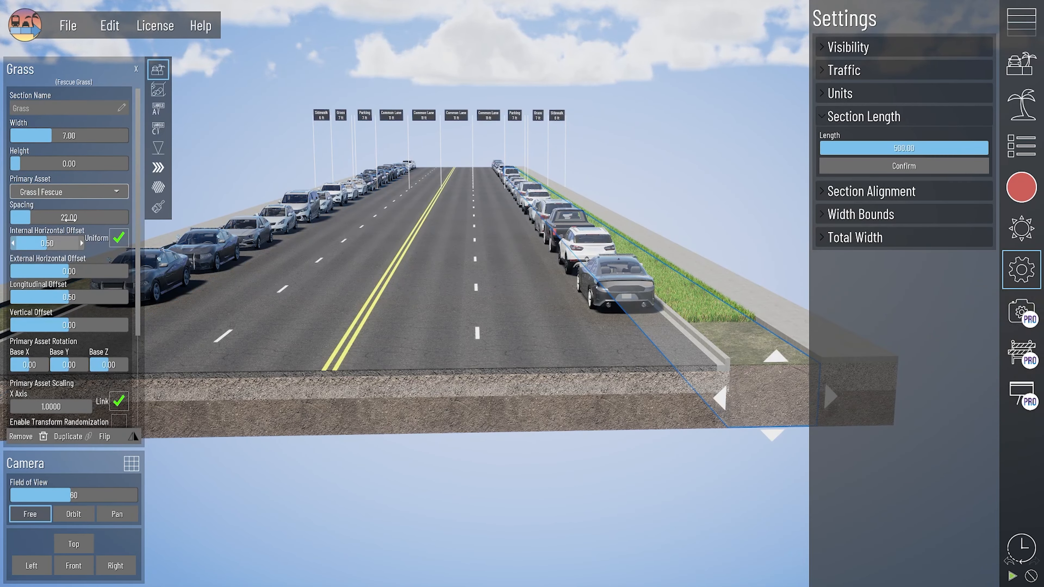
{"action": "left_click", "coordinate": [59, 197]}
{"action": "left_click", "coordinate": [47, 208]}
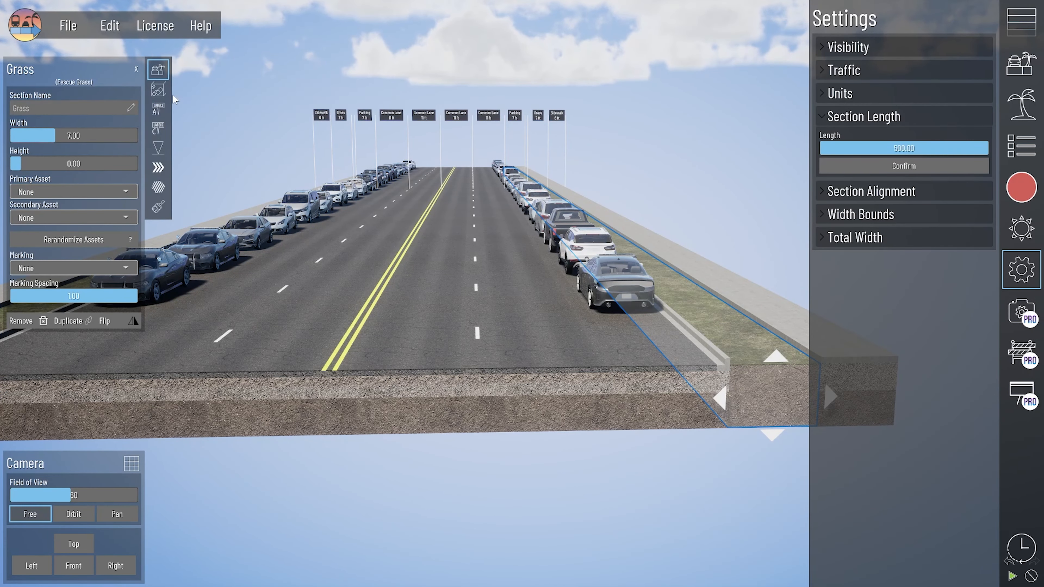
Step: Set the grass strip height to 0.50 ft and close the Grass panel
{"action": "left_click", "coordinate": [82, 136]}
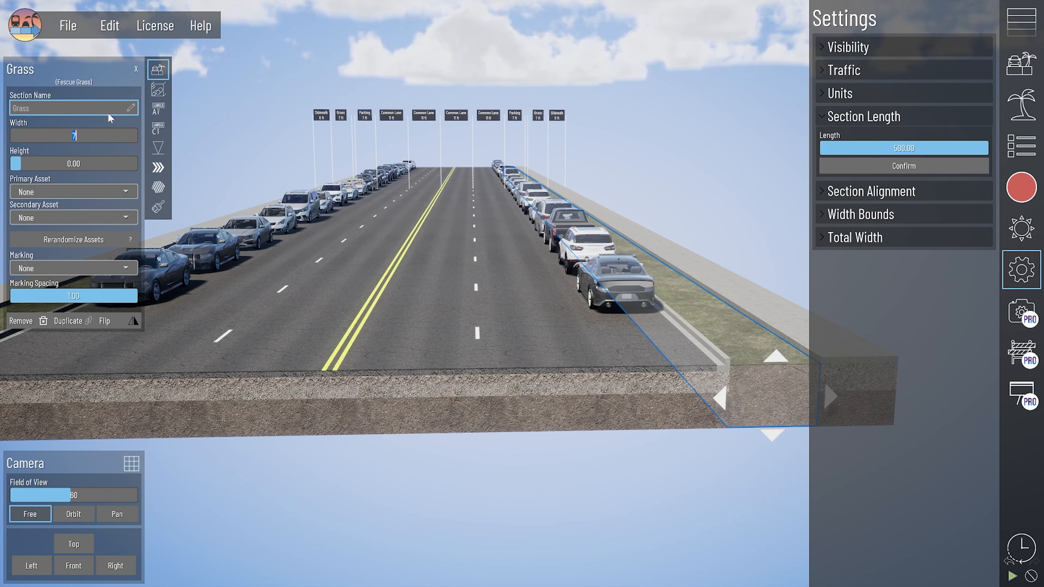
{"action": "left_click", "coordinate": [102, 164]}
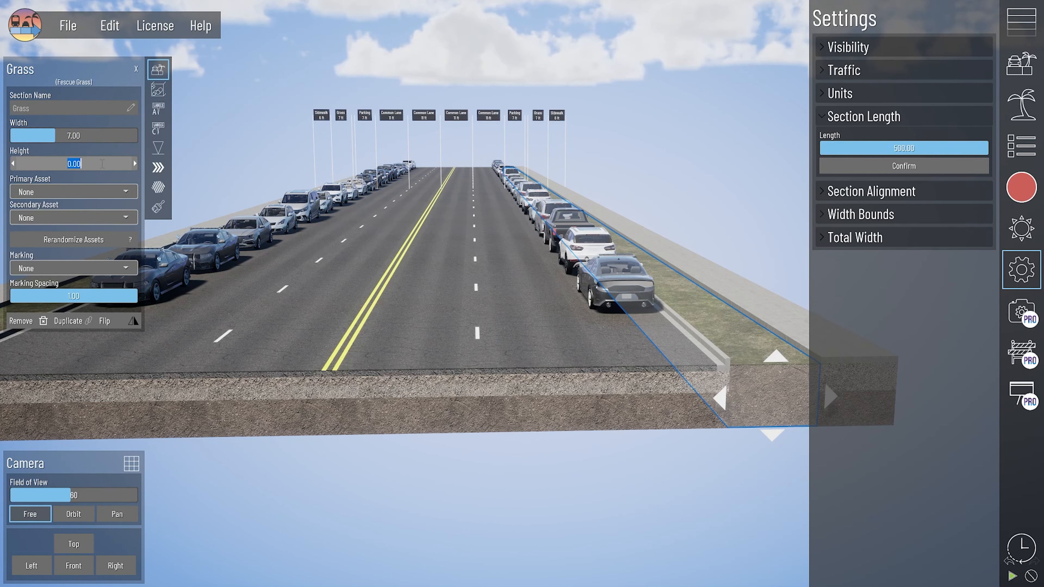
{"action": "type", "text": ".5"}
{"action": "key", "text": "Return"}
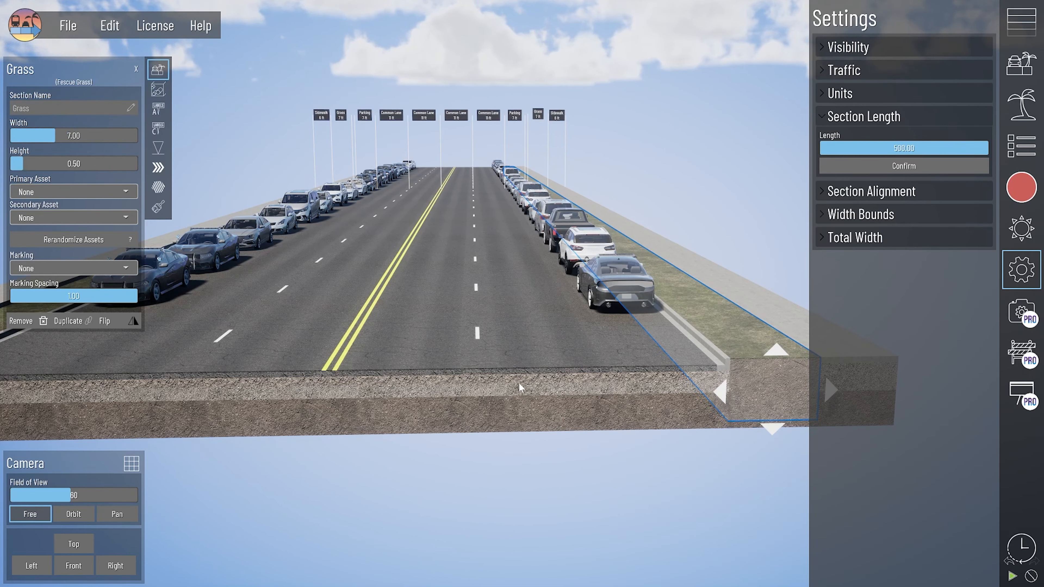
{"action": "middle_click_drag", "start_coordinate": [402, 319], "coordinate": [624, 337]}
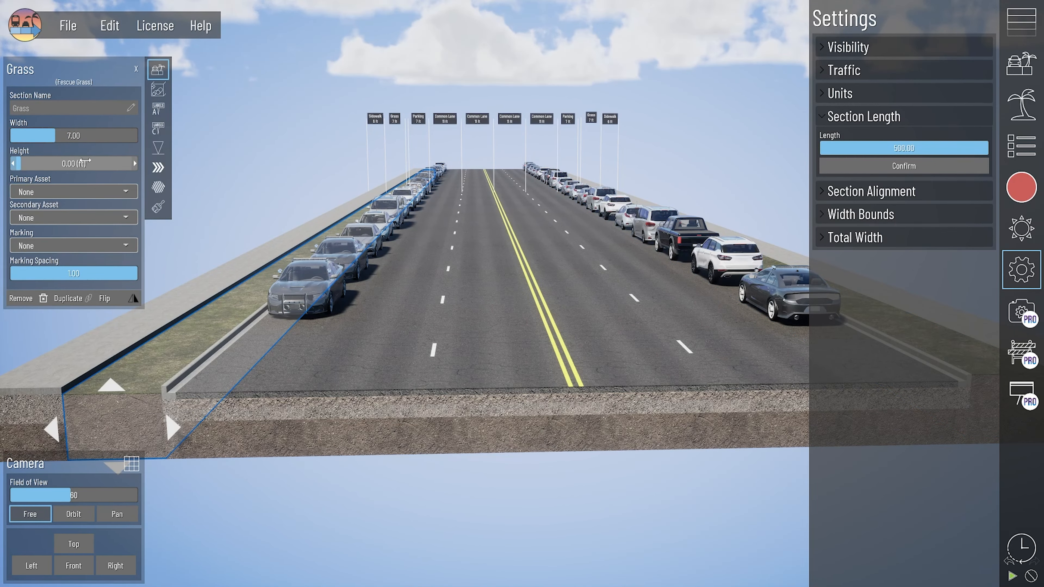
{"action": "left_click", "coordinate": [365, 202]}
{"action": "scroll", "coordinate": [485, 249], "scroll_direction": "up", "scroll_amount": 3}
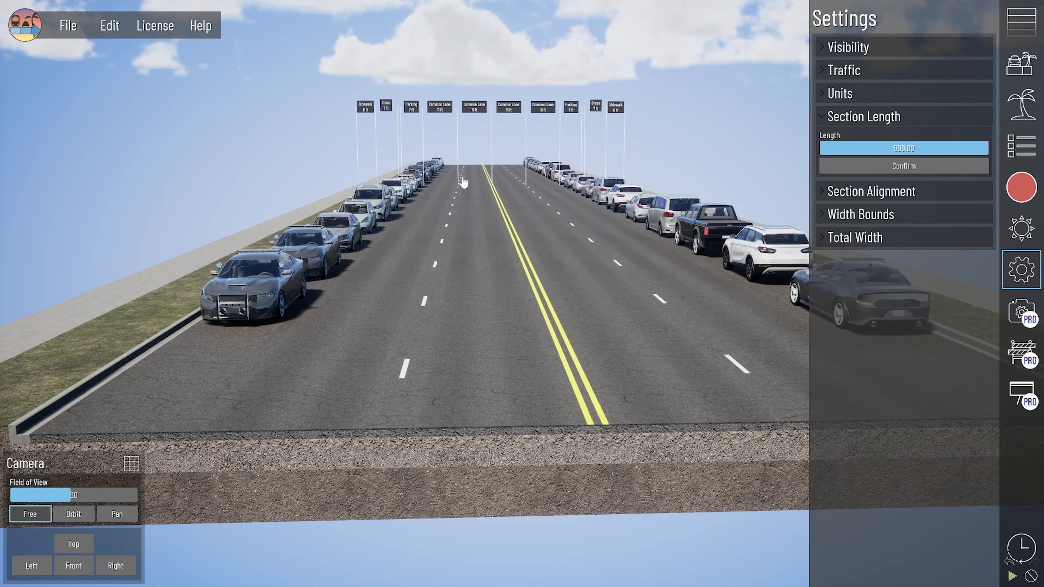
Step: Frame a lane-level view down the road and open the Render settings (1080p, 1920×1080 MP4)
{"action": "scroll", "coordinate": [529, 176], "scroll_direction": "down", "scroll_amount": 3}
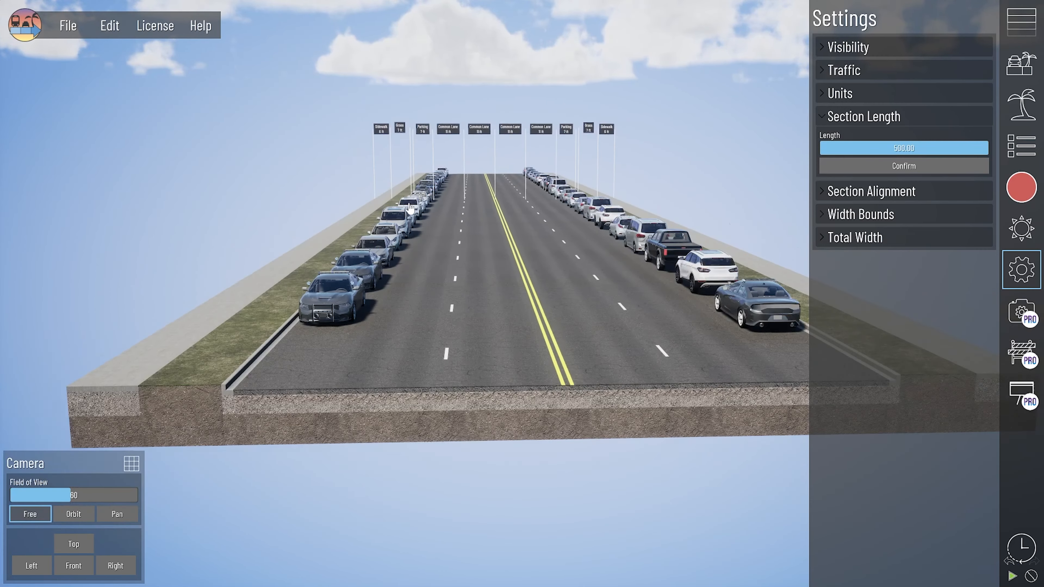
{"action": "scroll", "coordinate": [488, 163], "scroll_direction": "up", "scroll_amount": 2}
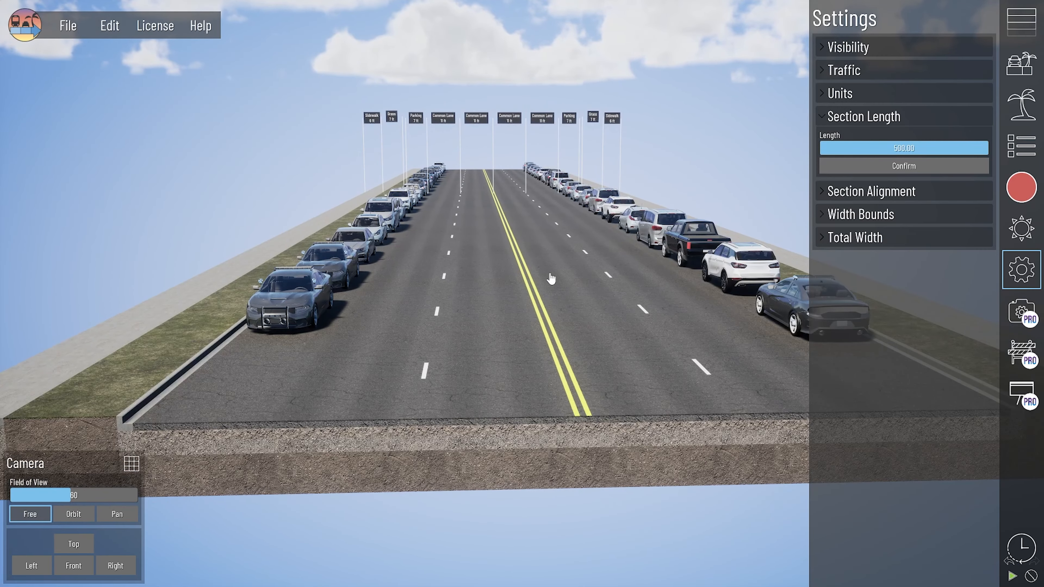
{"action": "scroll", "coordinate": [550, 354], "scroll_direction": "up", "scroll_amount": 4}
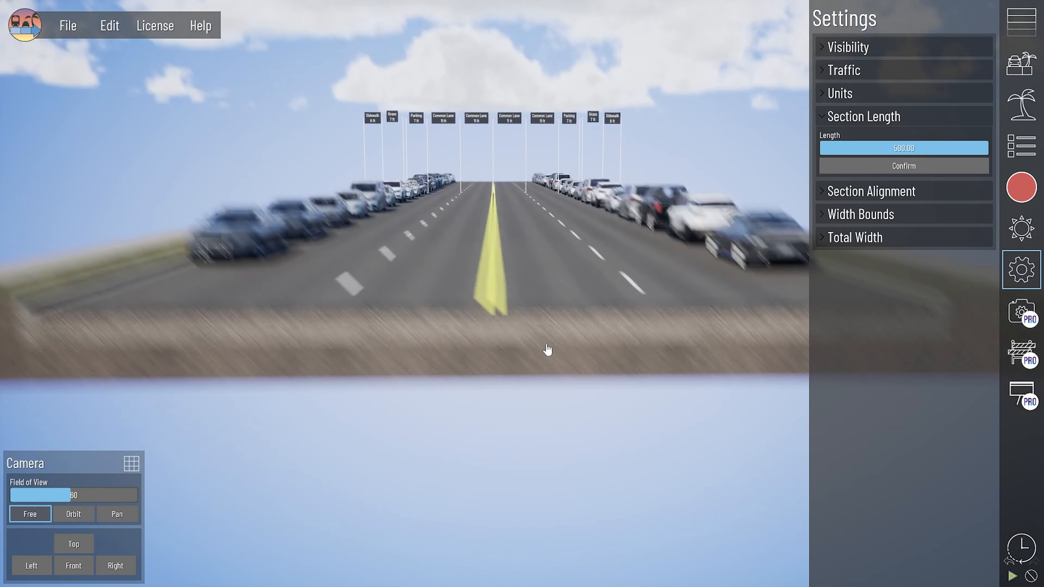
{"action": "middle_click_drag", "start_coordinate": [547, 350], "coordinate": [455, 294]}
{"action": "middle_click_drag", "start_coordinate": [415, 233], "coordinate": [439, 248]}
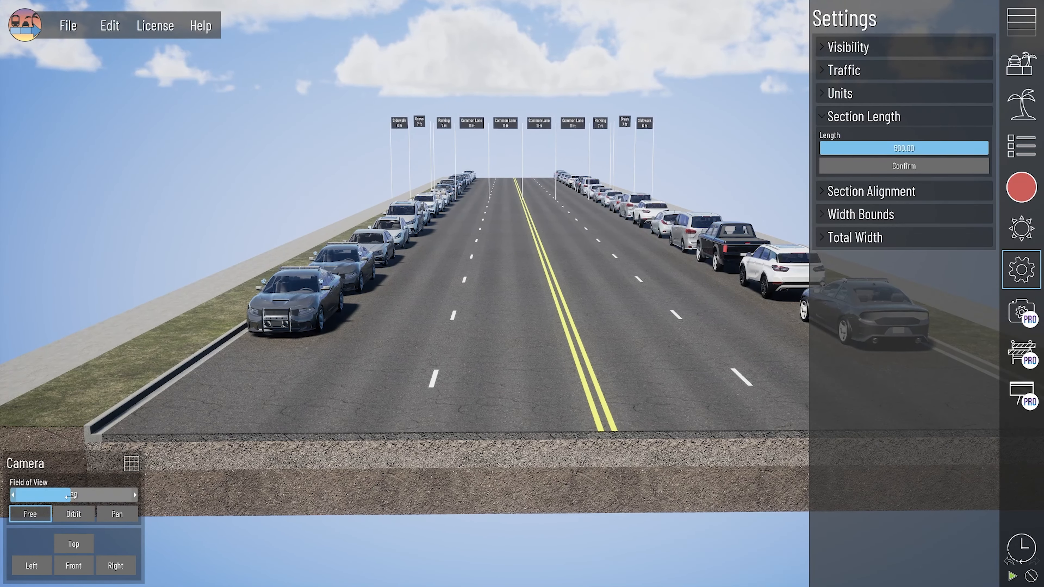
{"action": "scroll", "coordinate": [501, 431], "scroll_direction": "up", "scroll_amount": 3}
{"action": "scroll", "coordinate": [498, 335], "scroll_direction": "down", "scroll_amount": 2}
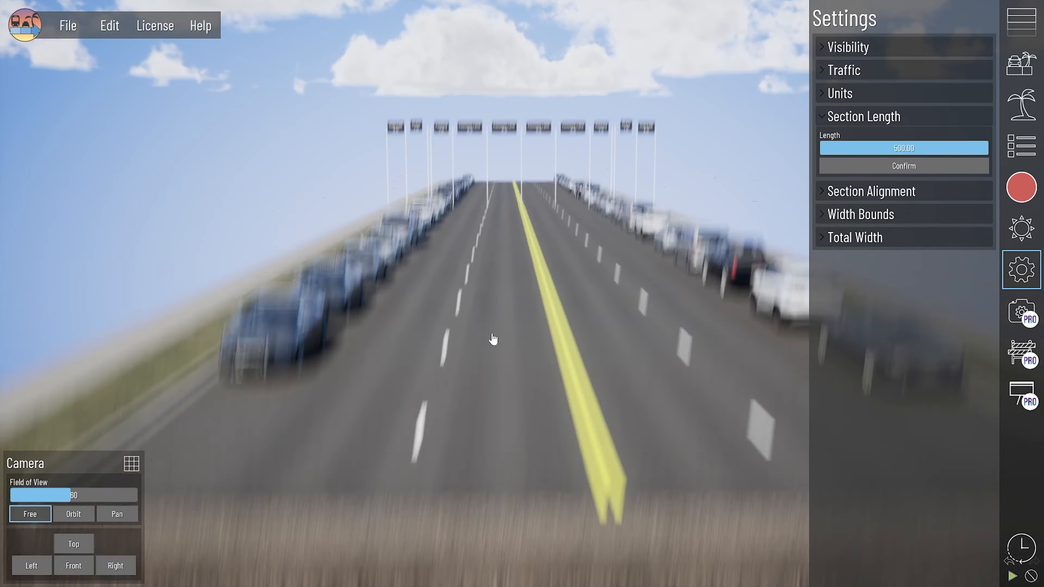
{"action": "scroll", "coordinate": [423, 338], "scroll_direction": "up", "scroll_amount": 3}
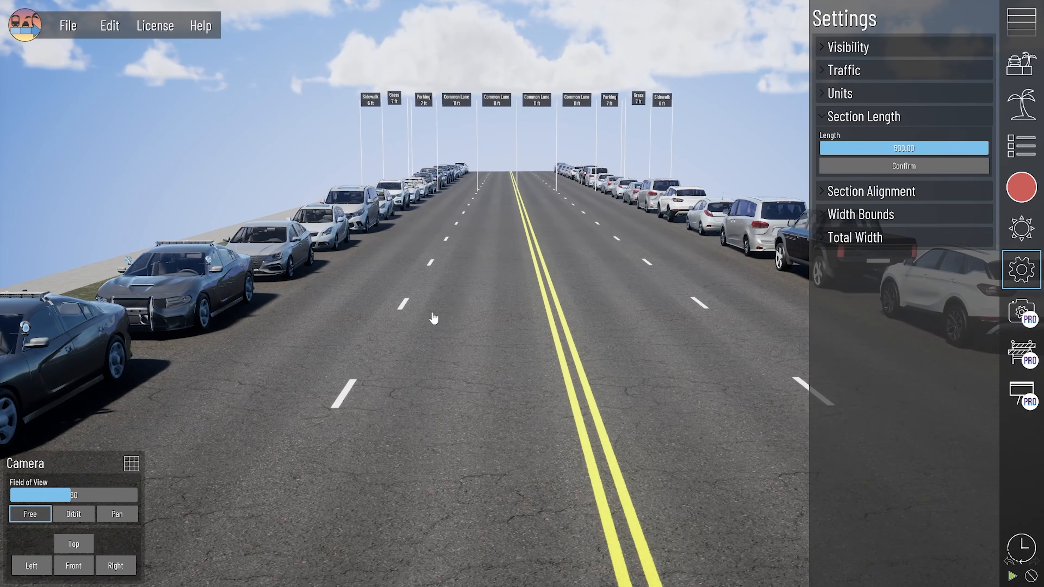
{"action": "middle_click_drag", "start_coordinate": [468, 310], "coordinate": [498, 272]}
{"action": "scroll", "coordinate": [472, 189], "scroll_direction": "down", "scroll_amount": 2}
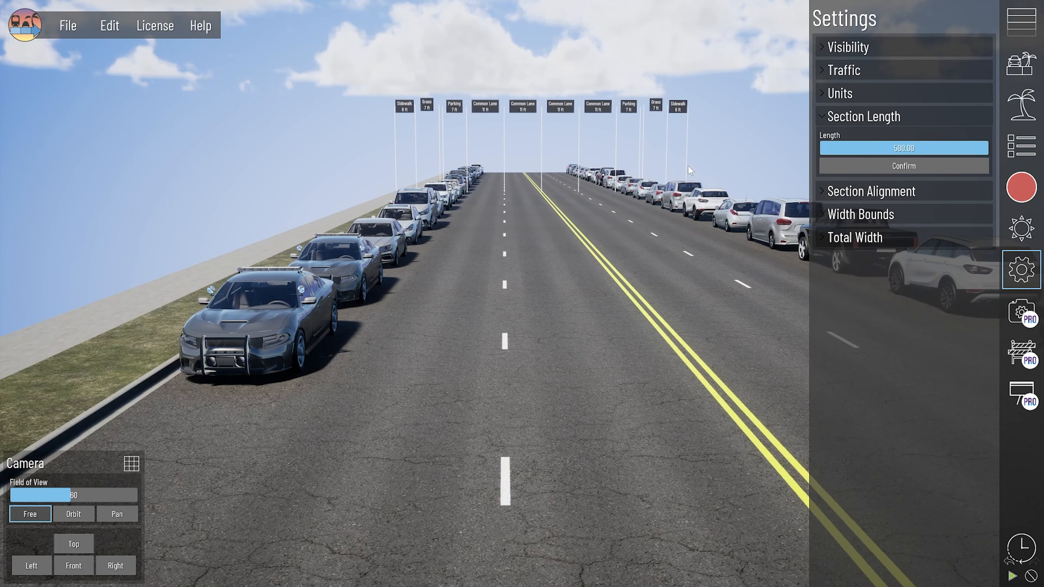
{"action": "middle_click_drag", "start_coordinate": [618, 208], "coordinate": [607, 212]}
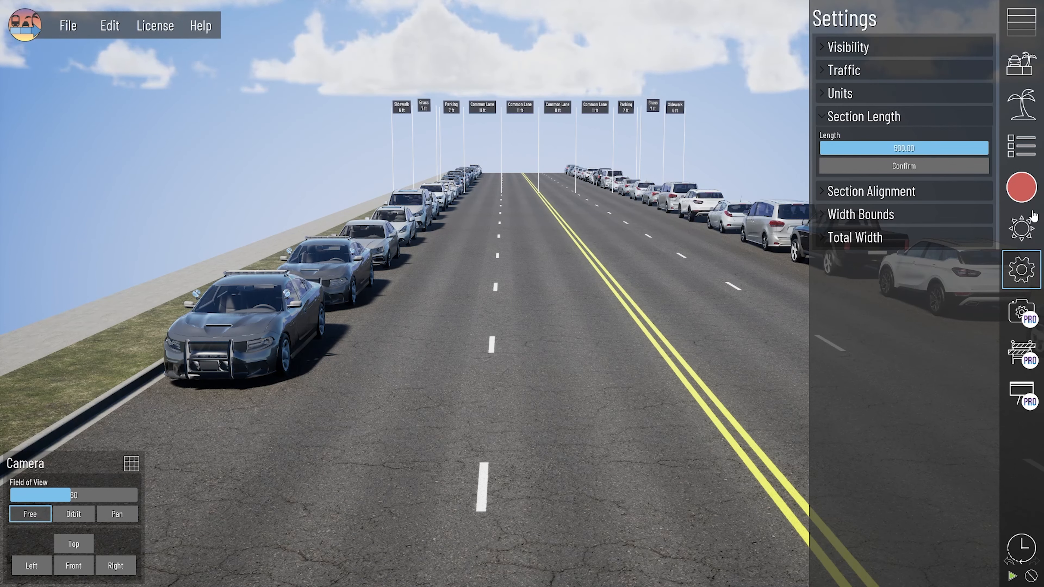
{"action": "left_click", "coordinate": [1031, 186]}
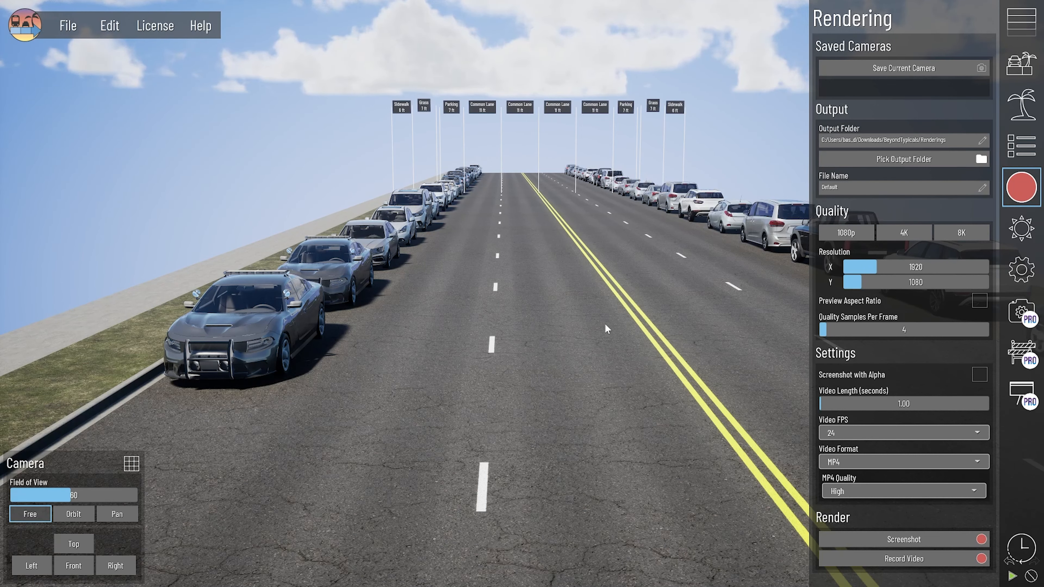
Step: Enable alpha for screenshots, keeping 24 FPS and a 1.00-second video length
{"action": "scroll", "coordinate": [473, 221], "scroll_direction": "down", "scroll_amount": 3}
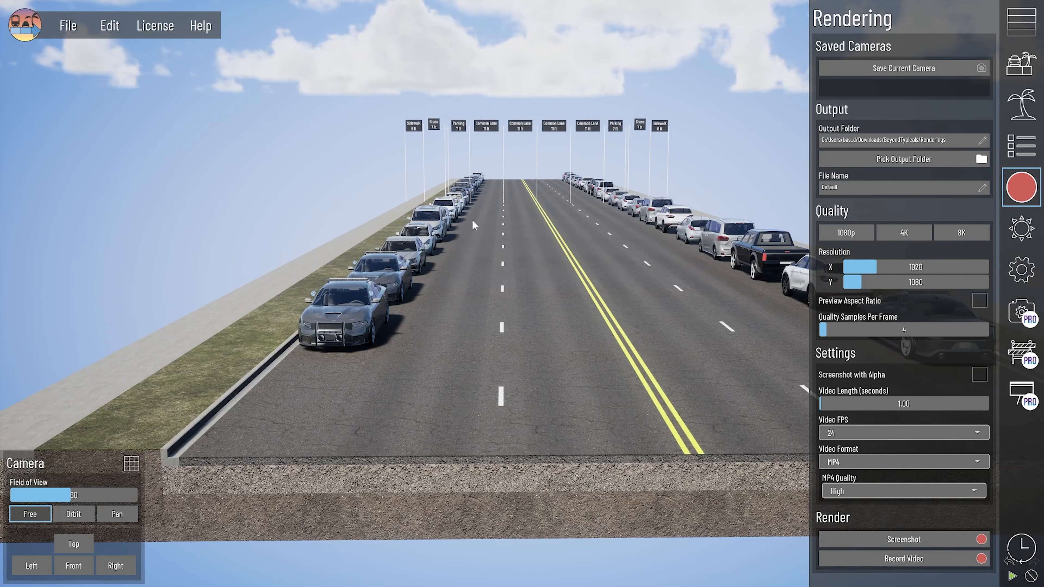
{"action": "left_click", "coordinate": [871, 188]}
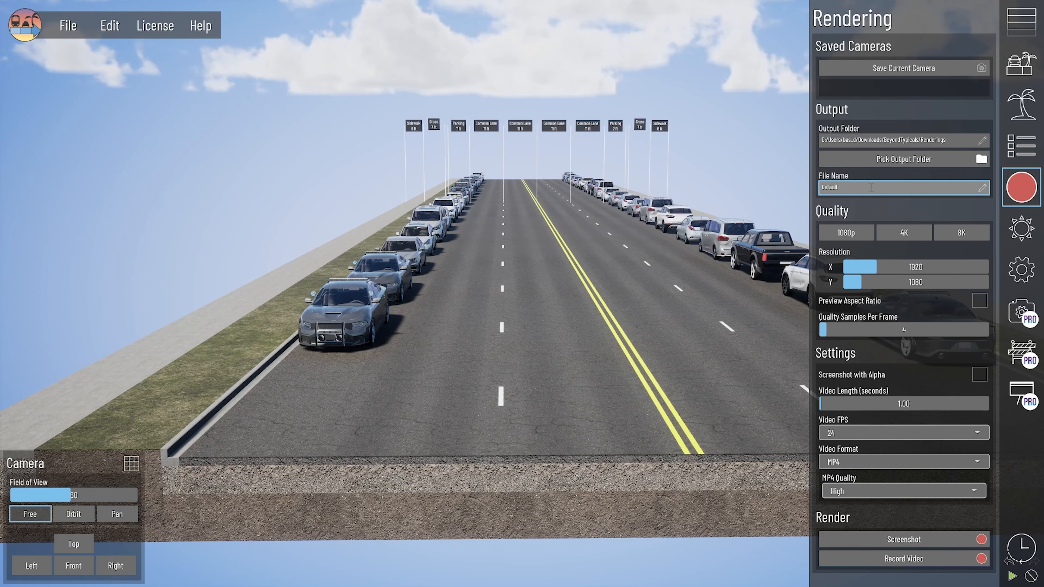
{"action": "left_click", "coordinate": [979, 374]}
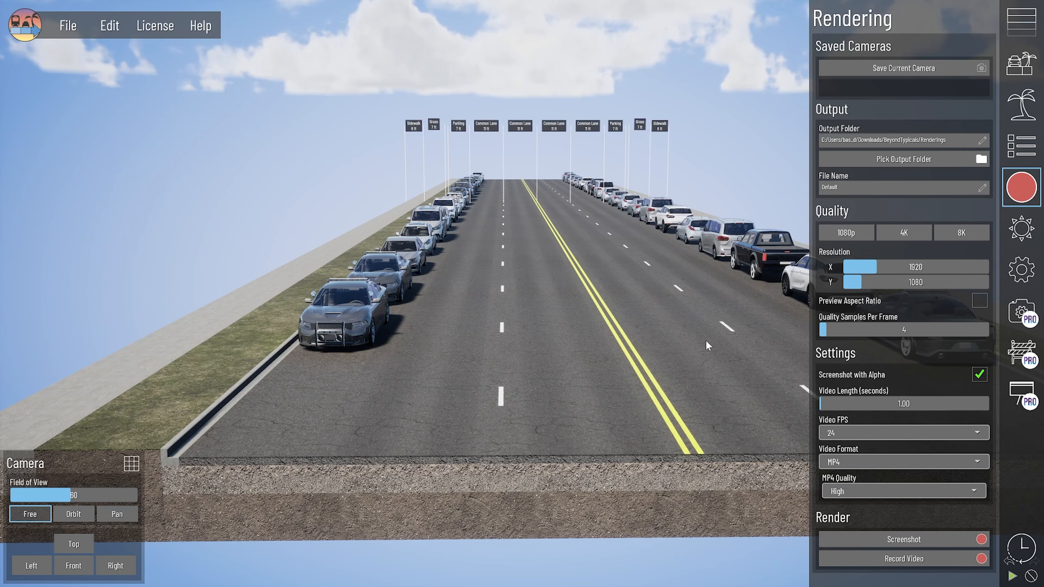
Step: Centre the road looking straight down it and close the rendering settings
{"action": "scroll", "coordinate": [668, 272], "scroll_direction": "up", "scroll_amount": 3}
{"action": "scroll", "coordinate": [617, 241], "scroll_direction": "up", "scroll_amount": 5}
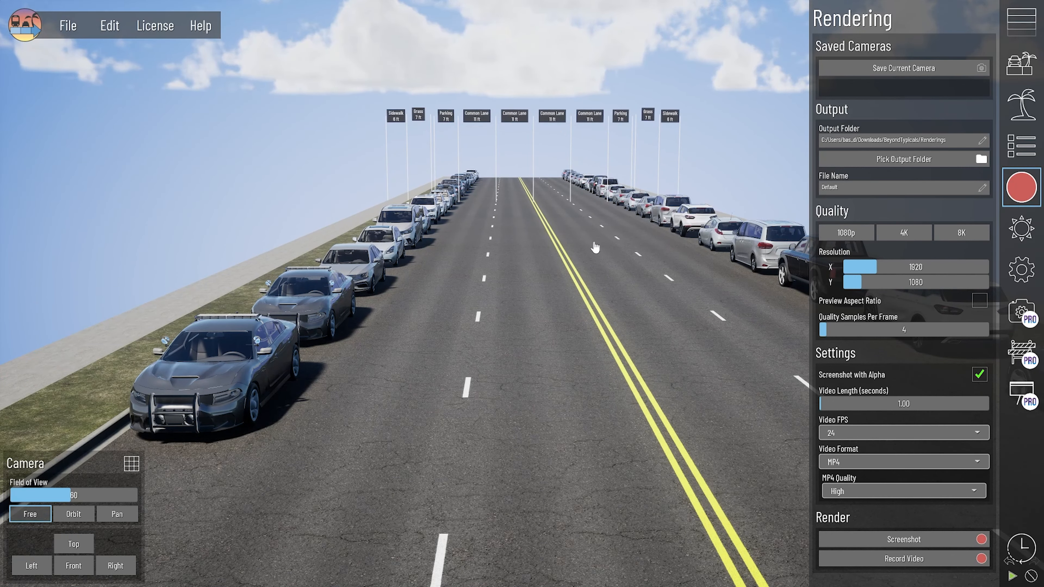
{"action": "middle_click_drag", "start_coordinate": [609, 350], "coordinate": [583, 345]}
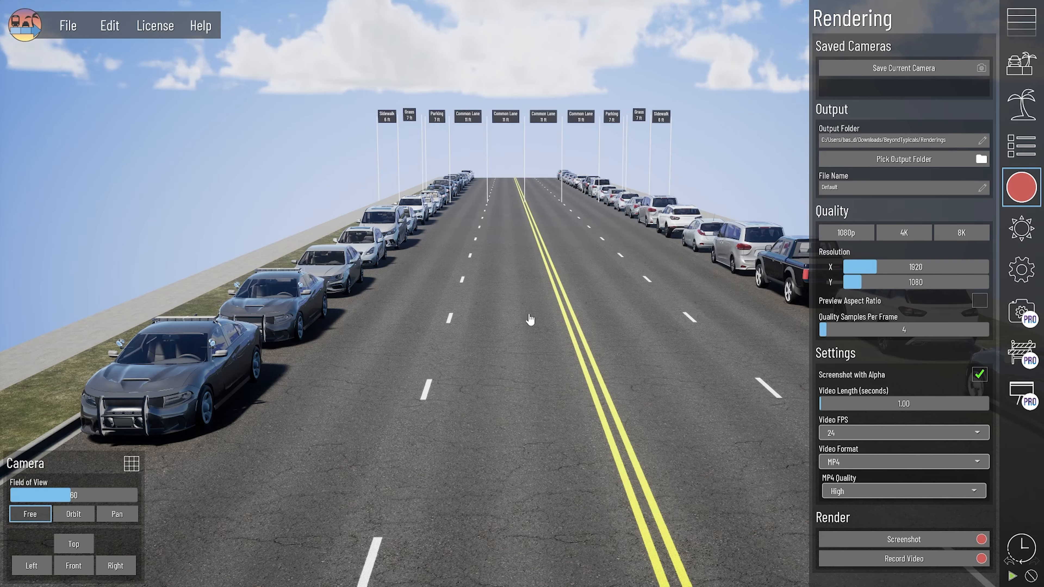
{"action": "middle_click_drag", "start_coordinate": [492, 369], "coordinate": [503, 351]}
{"action": "scroll", "coordinate": [449, 286], "scroll_direction": "up", "scroll_amount": 1}
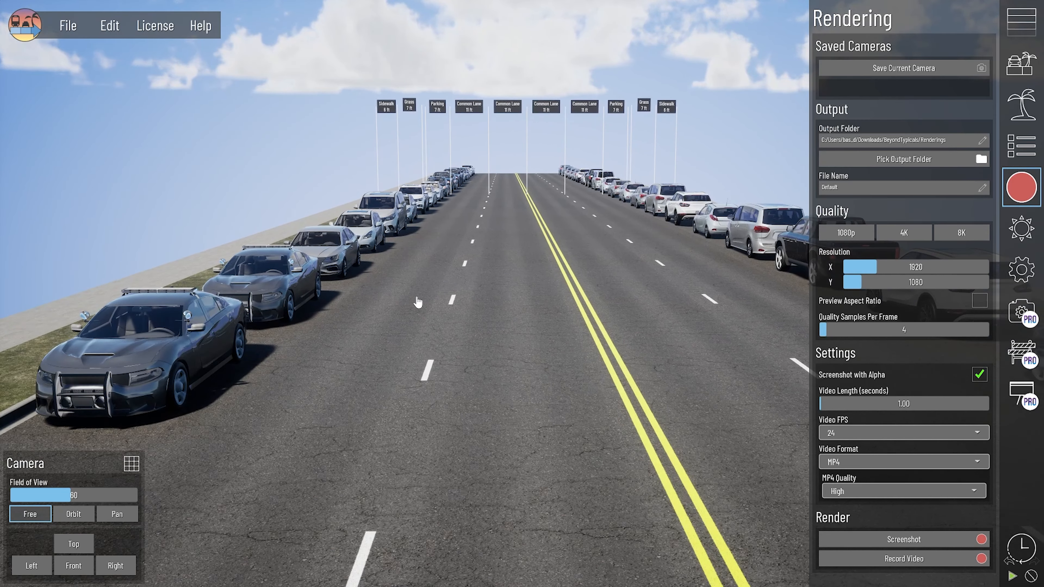
{"action": "middle_click_drag", "start_coordinate": [417, 303], "coordinate": [442, 307]}
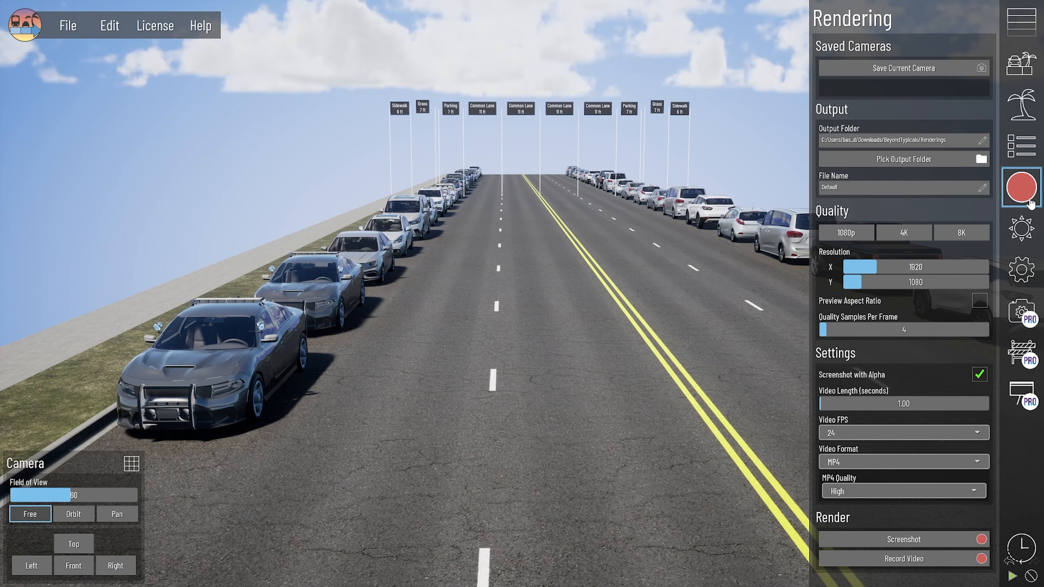
{"action": "left_click", "coordinate": [1021, 187]}
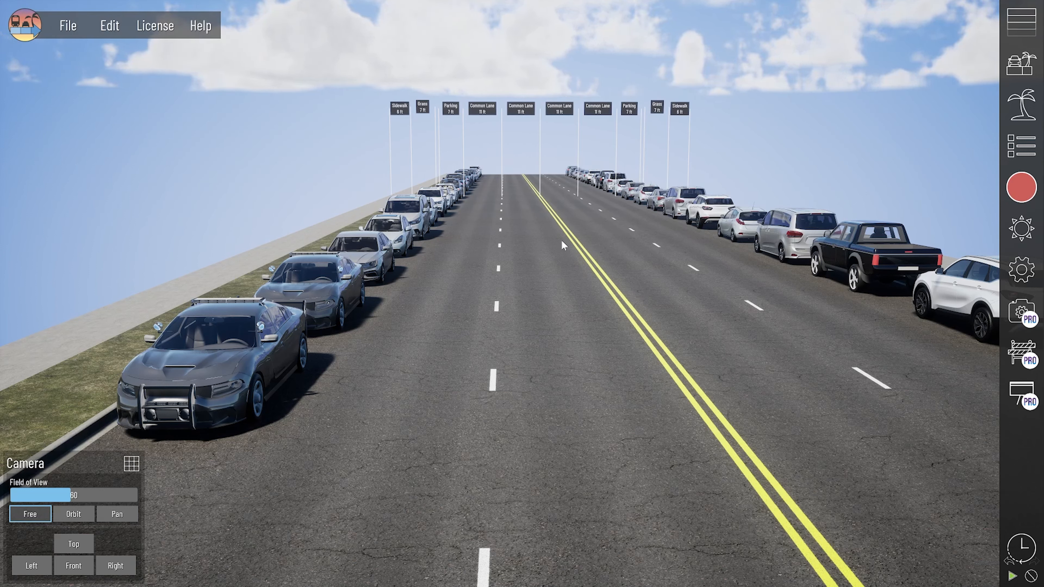
Step: Fly the Free camera sideways and back with D, S and W to match the Street View position
{"action": "key", "text": "d"}
{"action": "key", "text": "s"}
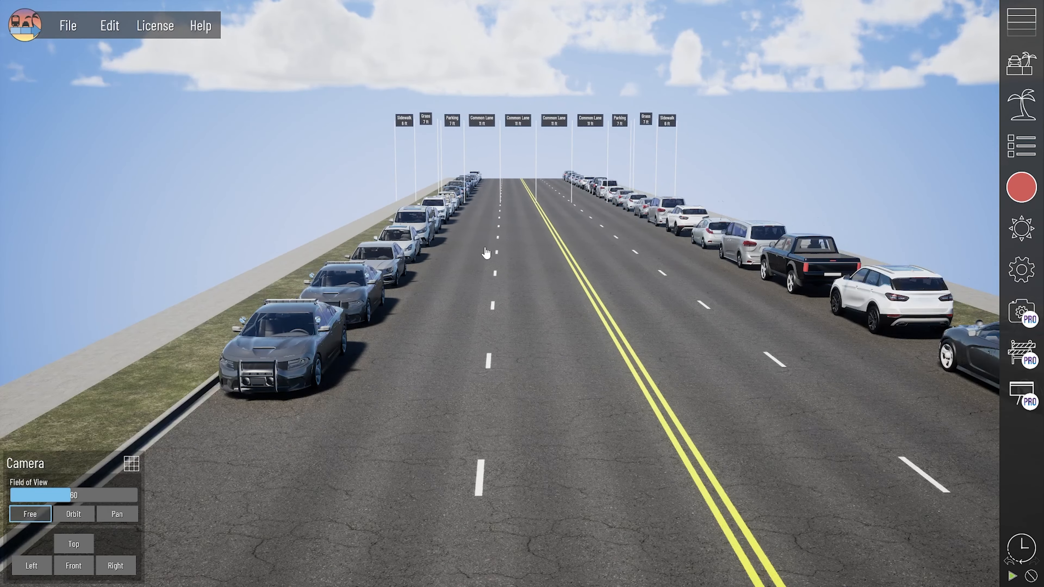
{"action": "key", "text": "w"}
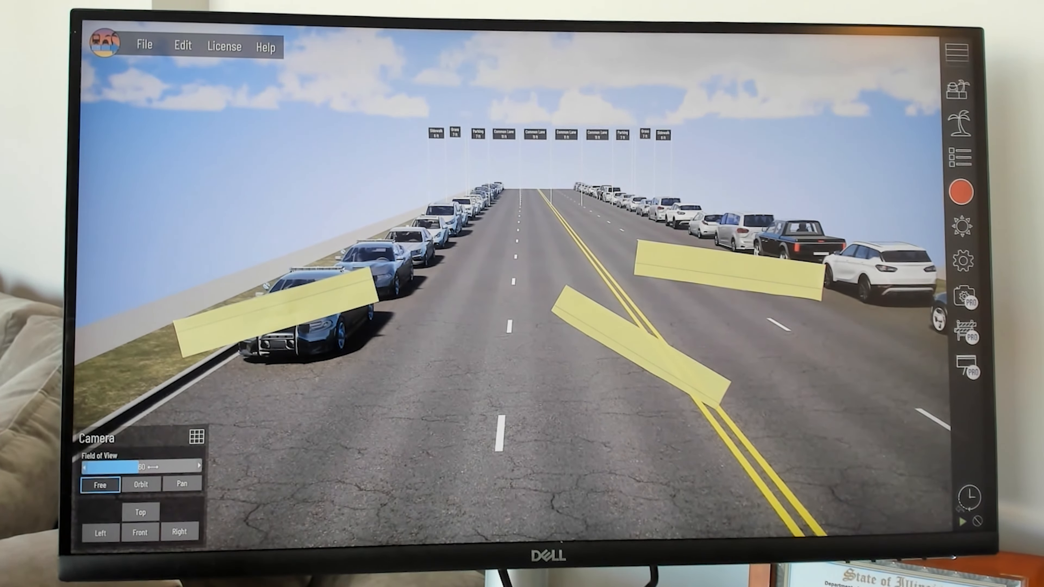
Step: Switch to the orbit camera with a straightened view and tilt it down to street level
{"action": "left_click", "coordinate": [141, 485]}
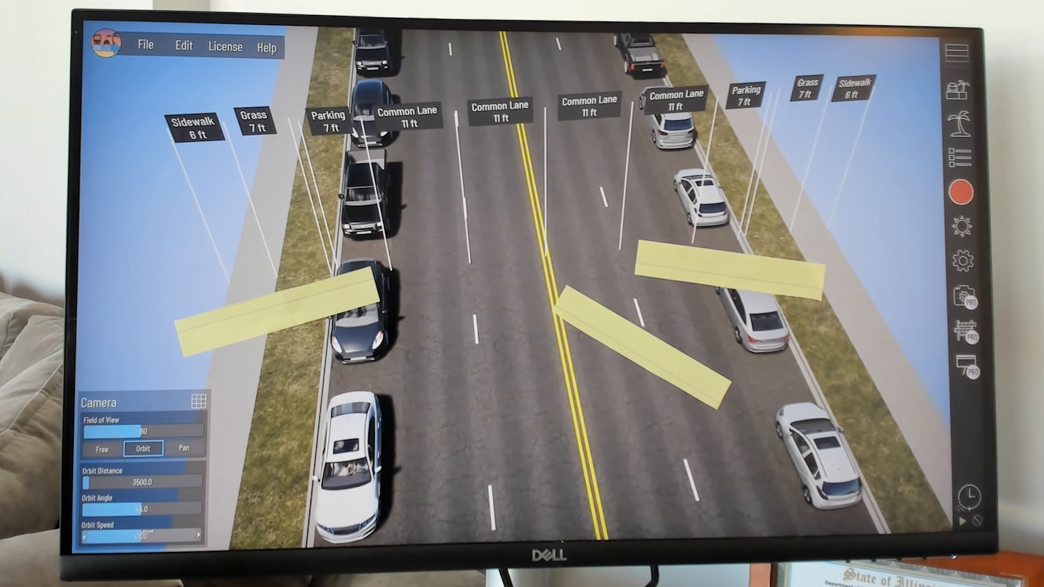
{"action": "left_click", "coordinate": [102, 454]}
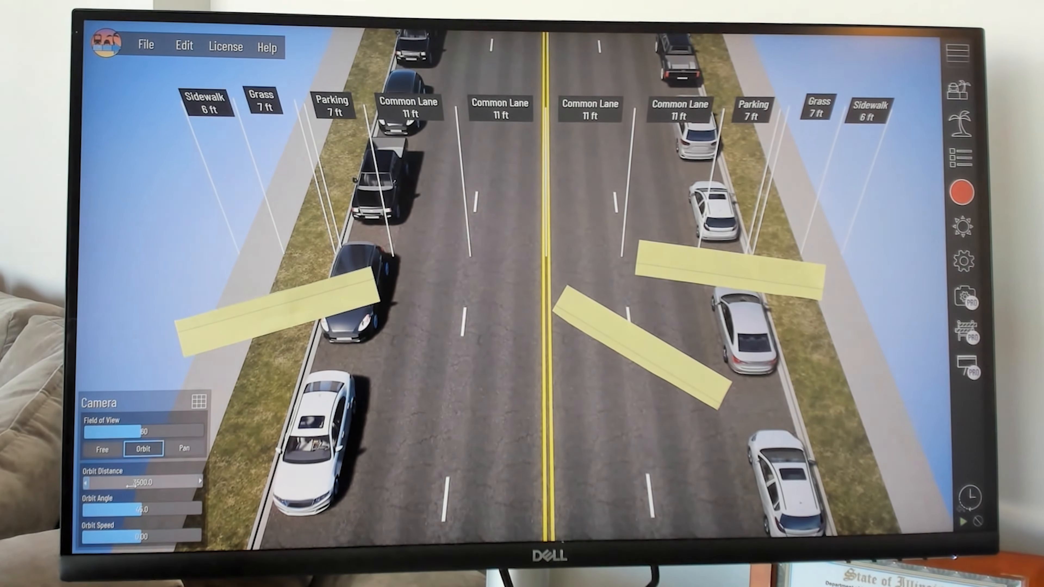
{"action": "left_click_drag", "start_coordinate": [141, 509], "coordinate": [195, 509]}
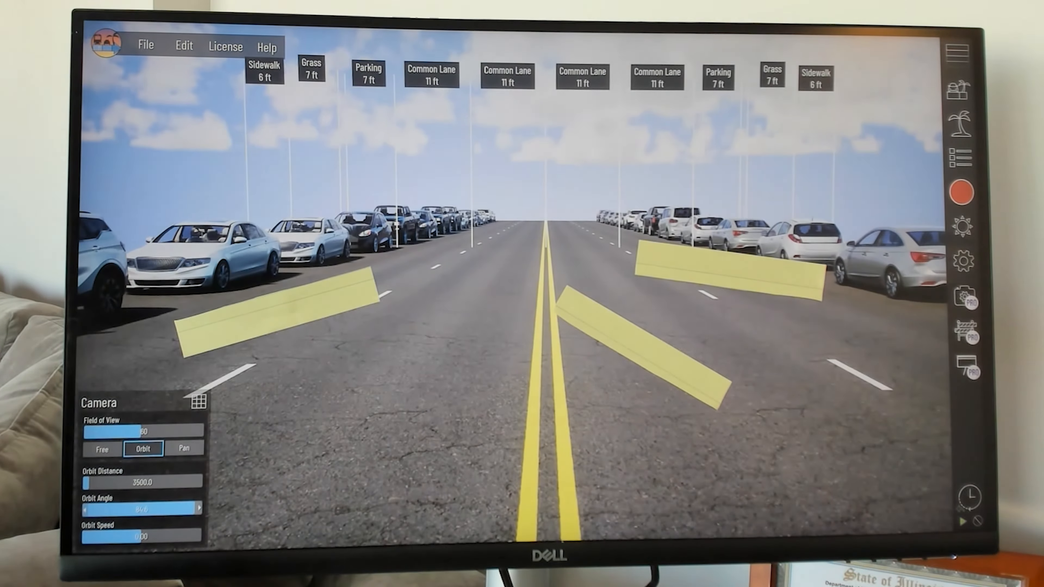
Step: Show the road centerline again, set center alignment to -10.06, and compare with the Streetview Composite slide
{"action": "left_click", "coordinate": [962, 260]}
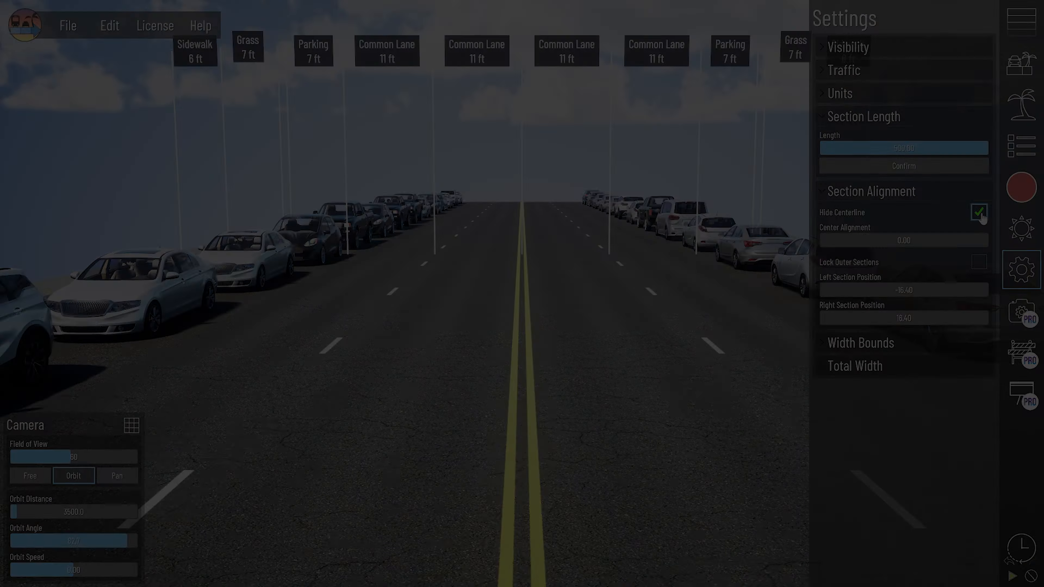
{"action": "left_click", "coordinate": [979, 214]}
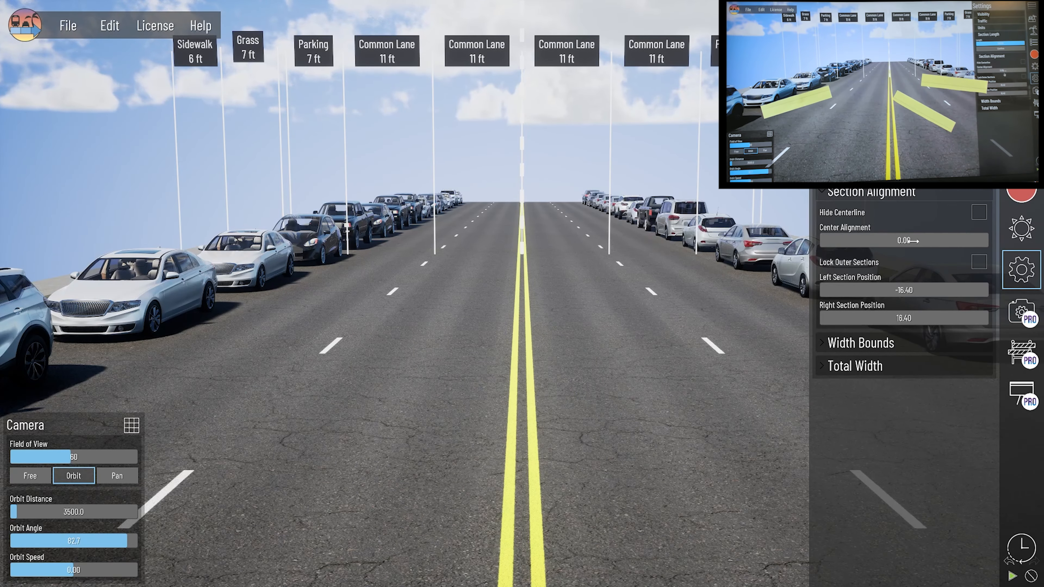
{"action": "left_click_drag", "start_coordinate": [908, 241], "coordinate": [853, 241]}
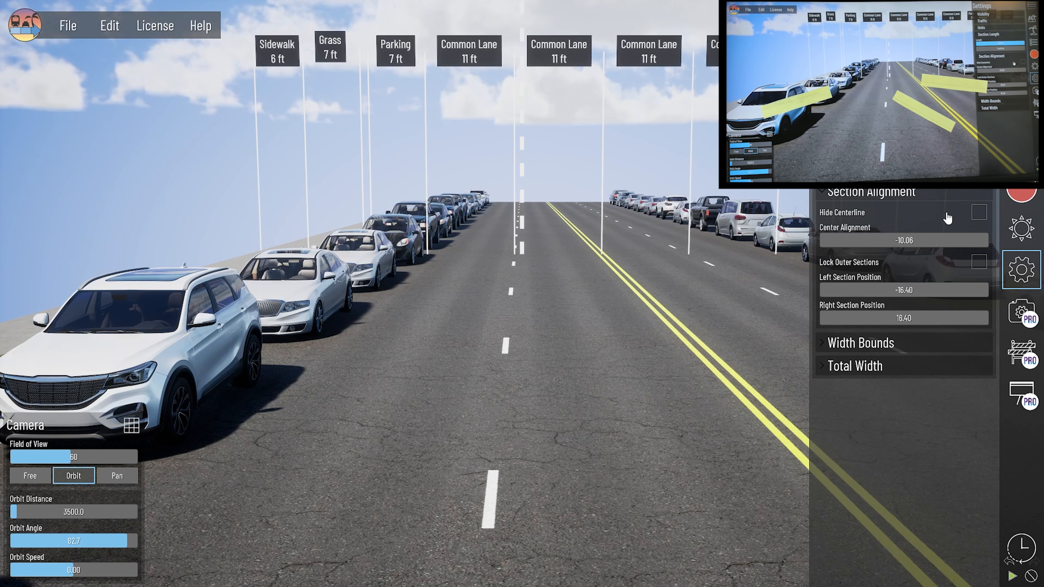
{"action": "key", "text": "alt+Tab"}
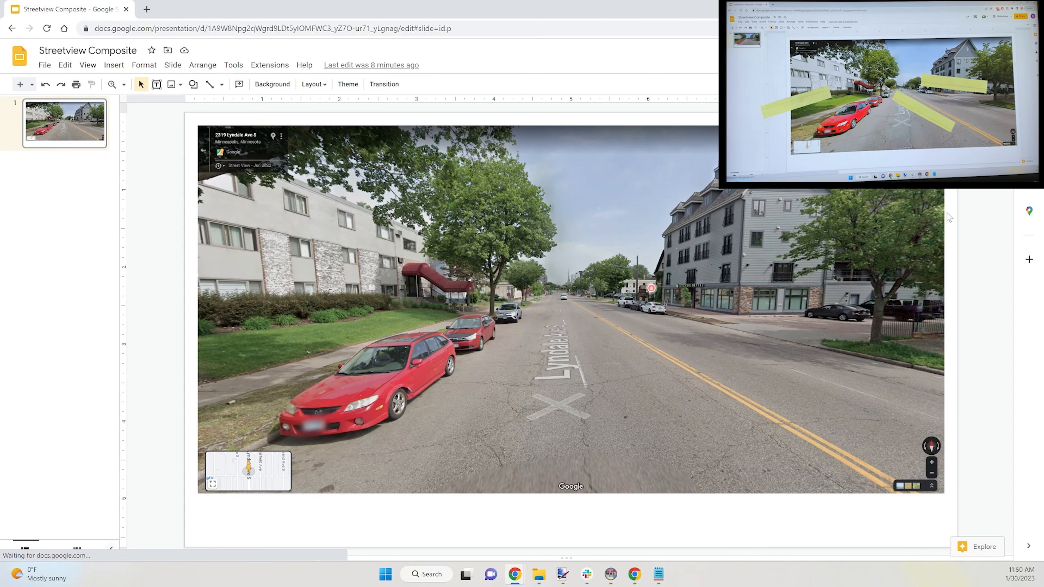
Step: Back in the street design, shift the center alignment further to -13.72 and close settings
{"action": "key", "text": "alt+Tab"}
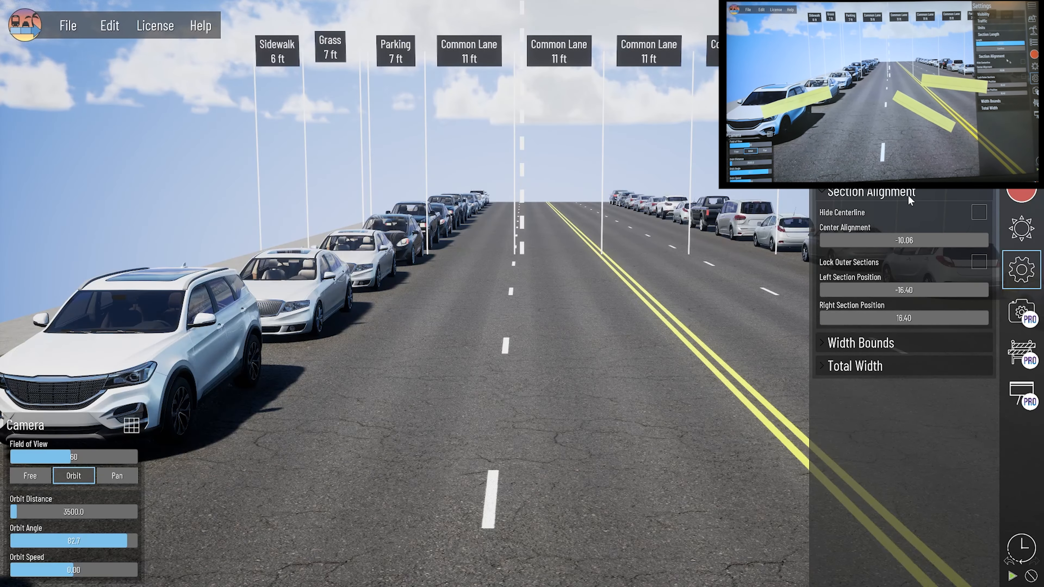
{"action": "left_click_drag", "start_coordinate": [905, 243], "coordinate": [849, 243]}
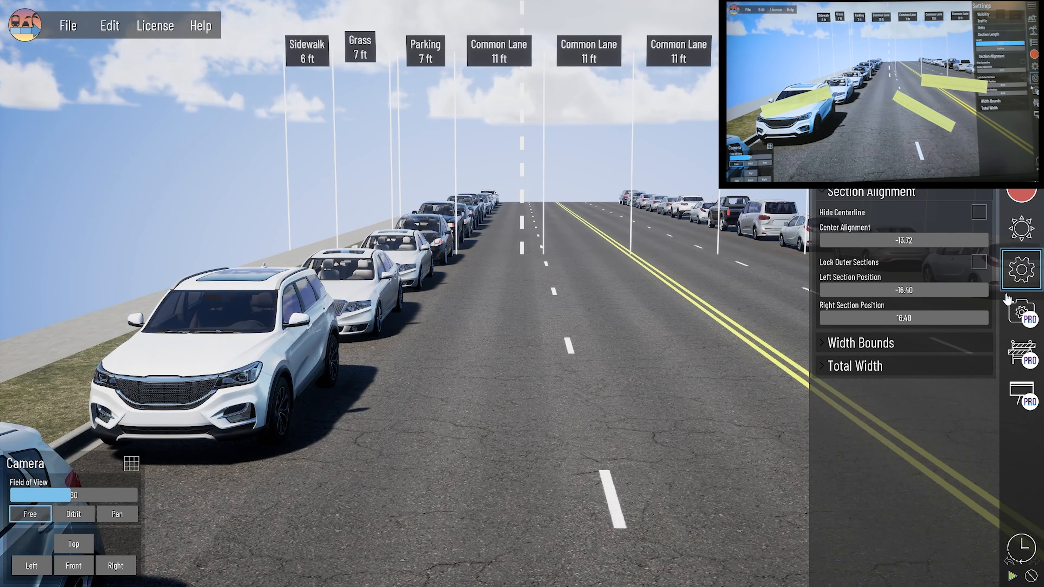
{"action": "left_click", "coordinate": [1022, 271]}
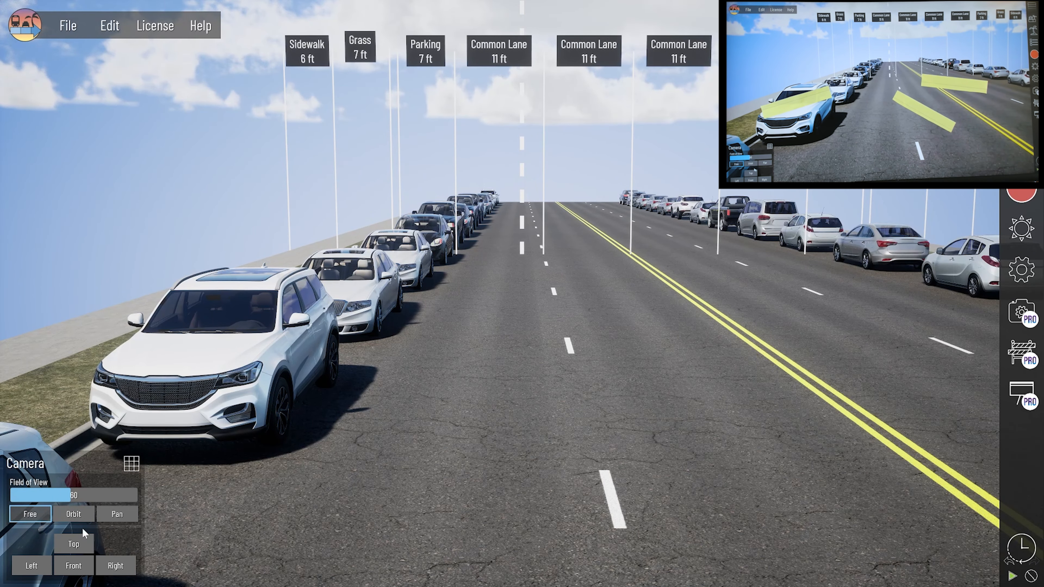
Step: Pull the orbit camera back to show more road and select the left parking lane
{"action": "left_click", "coordinate": [69, 516]}
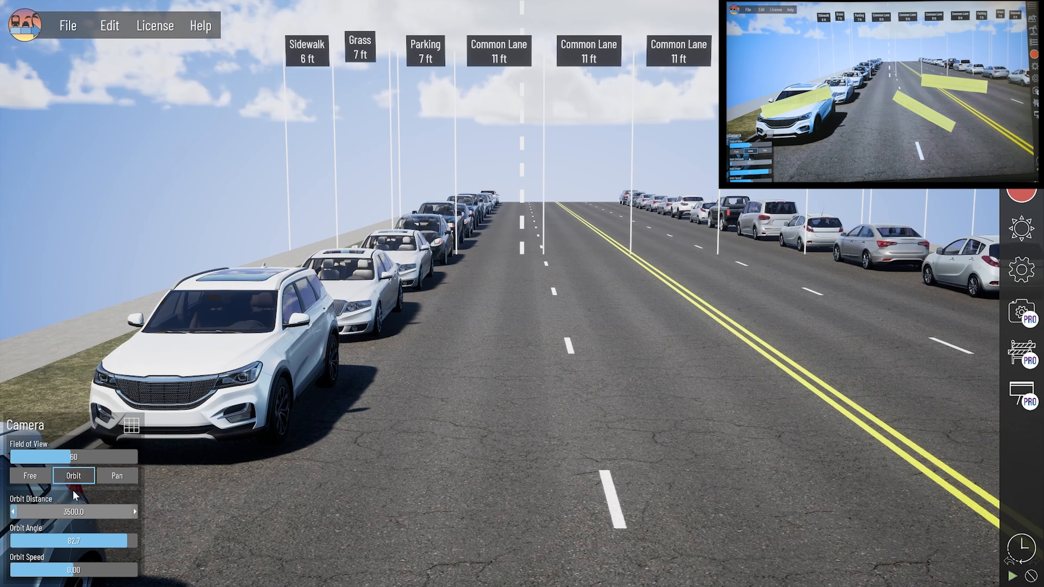
{"action": "left_click_drag", "start_coordinate": [55, 512], "coordinate": [84, 541]}
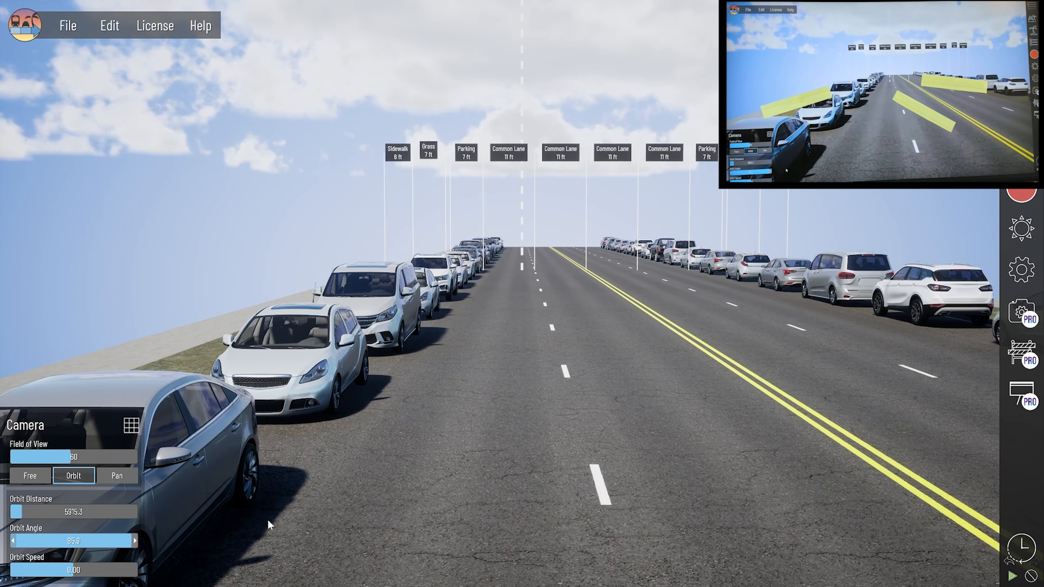
{"action": "left_click", "coordinate": [231, 485]}
Step: Set the primary asset of both left and right parking lanes to None, removing the parked cars
{"action": "left_click", "coordinate": [64, 188]}
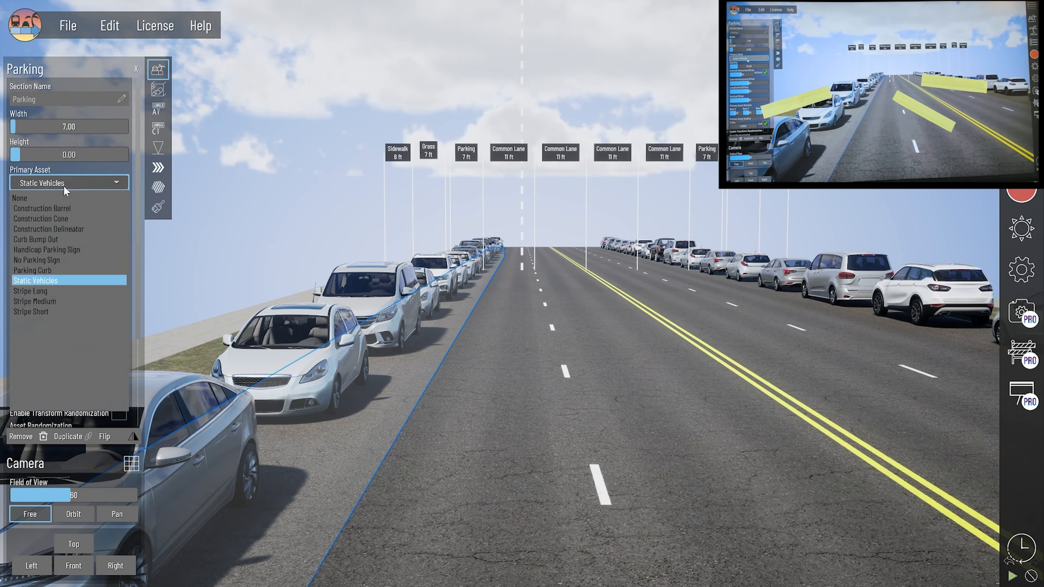
{"action": "left_click", "coordinate": [62, 198]}
{"action": "left_click", "coordinate": [938, 324]}
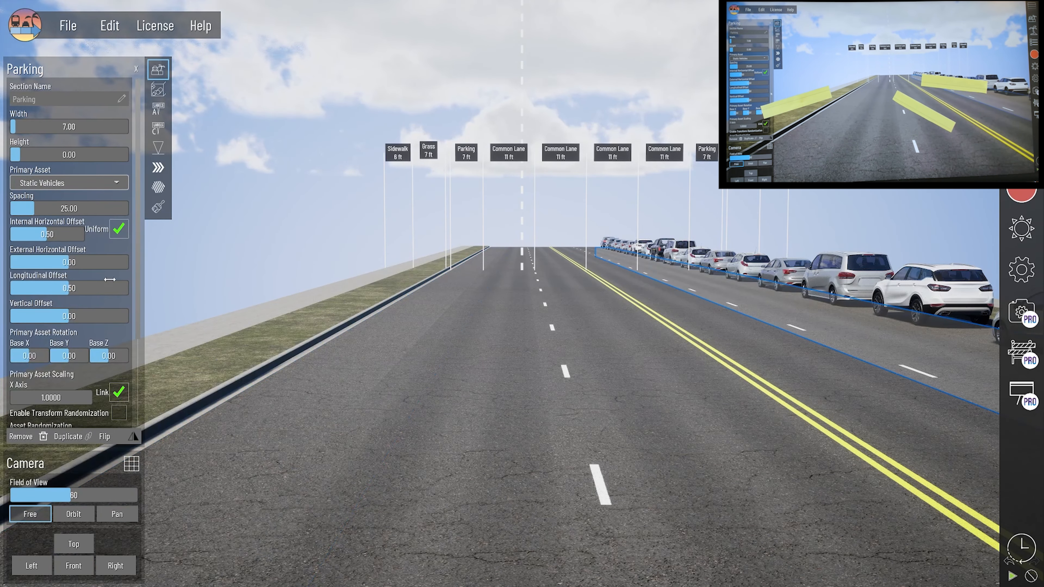
{"action": "left_click", "coordinate": [66, 183]}
{"action": "left_click", "coordinate": [63, 199]}
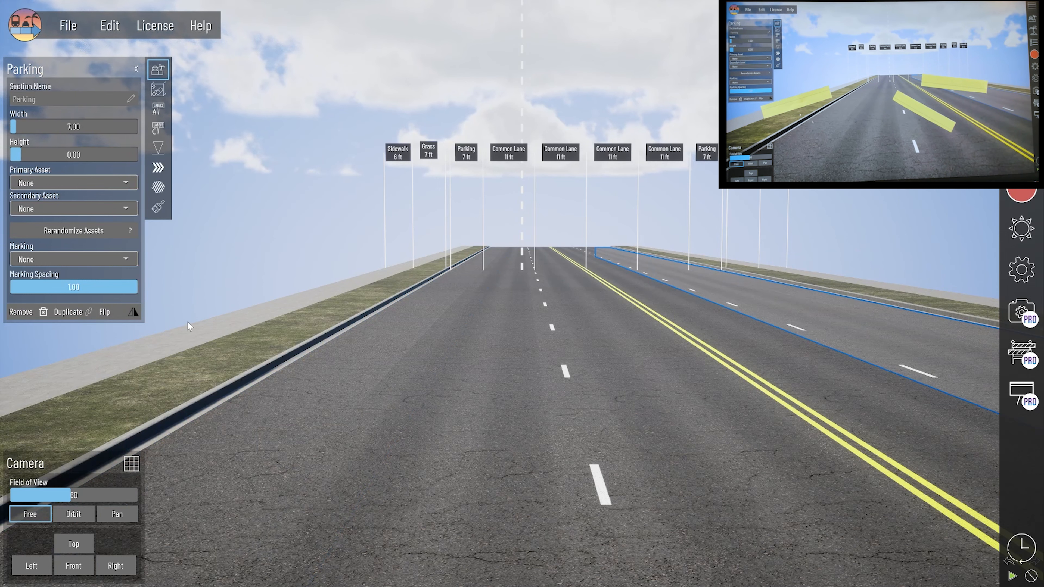
Step: Pull the orbit camera back, tilt to reveal the road cross-section, and narrow the field of view to 52
{"action": "left_click", "coordinate": [72, 514]}
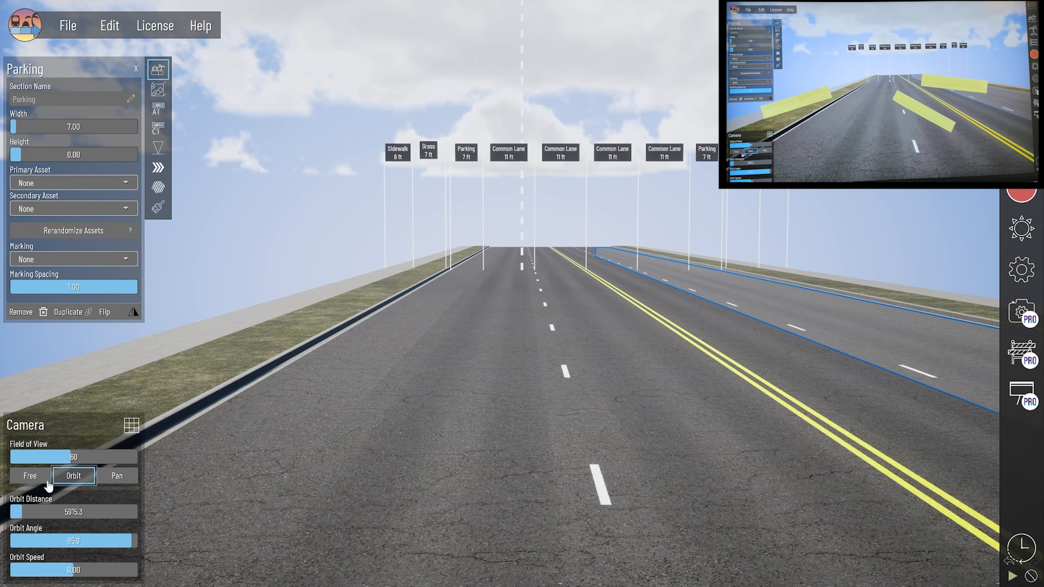
{"action": "left_click_drag", "start_coordinate": [51, 510], "coordinate": [57, 510]}
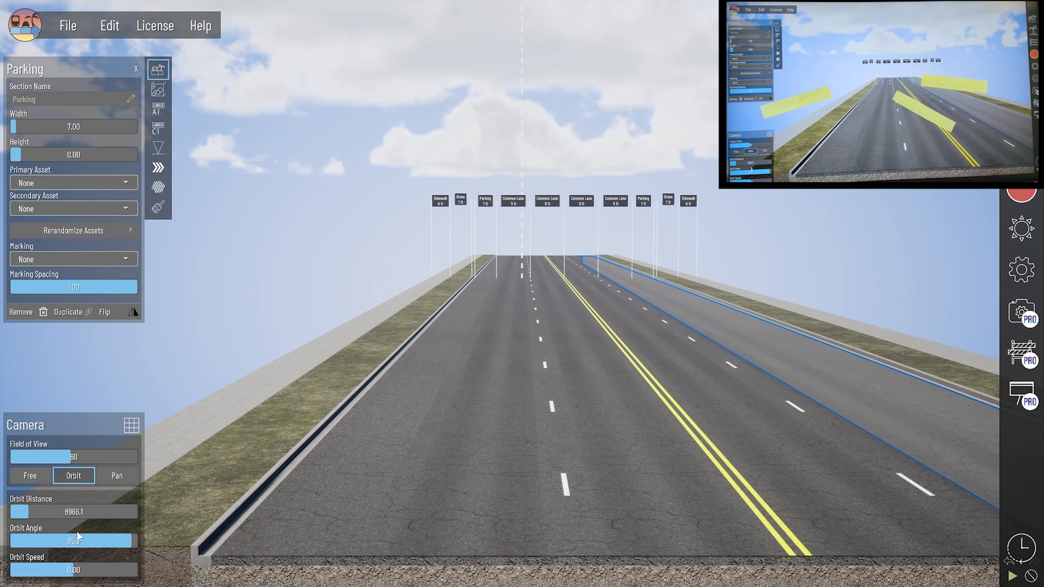
{"action": "left_click_drag", "start_coordinate": [110, 539], "coordinate": [109, 535]}
{"action": "left_click_drag", "start_coordinate": [94, 457], "coordinate": [116, 457]}
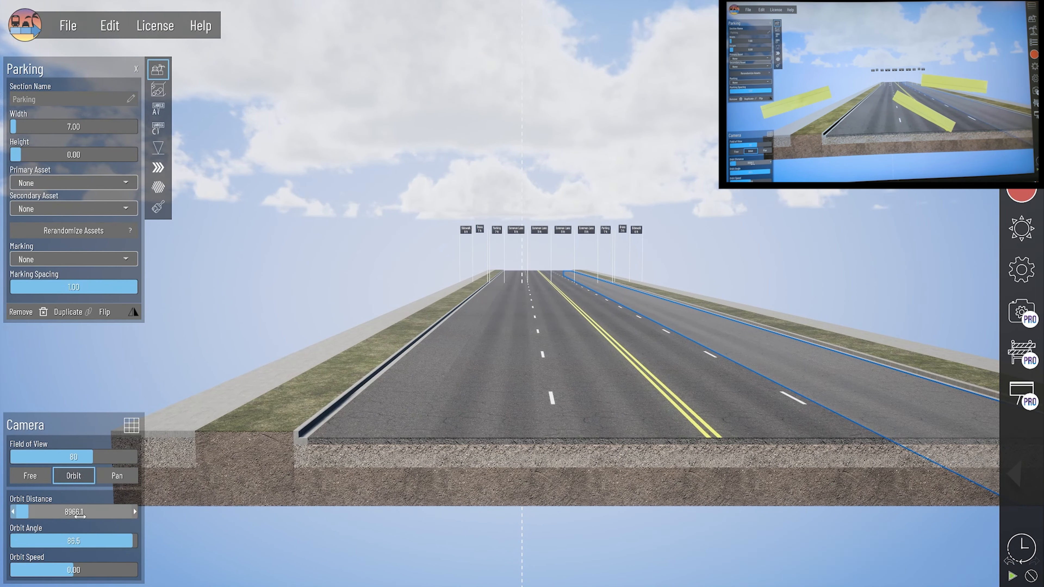
{"action": "left_click_drag", "start_coordinate": [81, 512], "coordinate": [80, 511]}
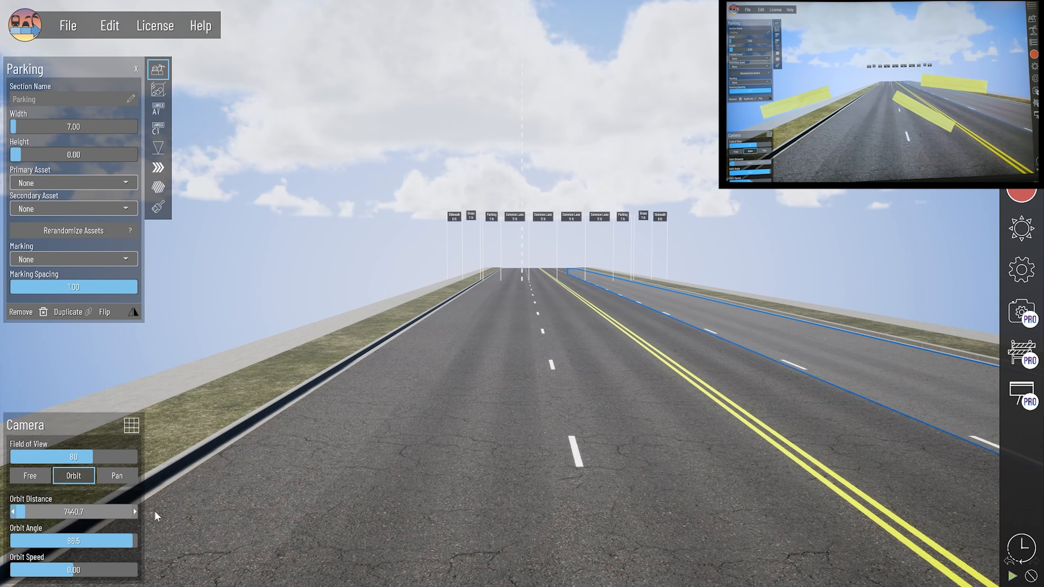
Step: Raise the camera tilt to 87.0, widen the field of view to 90, and ease the camera back
{"action": "left_click", "coordinate": [135, 541]}
{"action": "left_click", "coordinate": [135, 540]}
{"action": "left_click", "coordinate": [135, 540]}
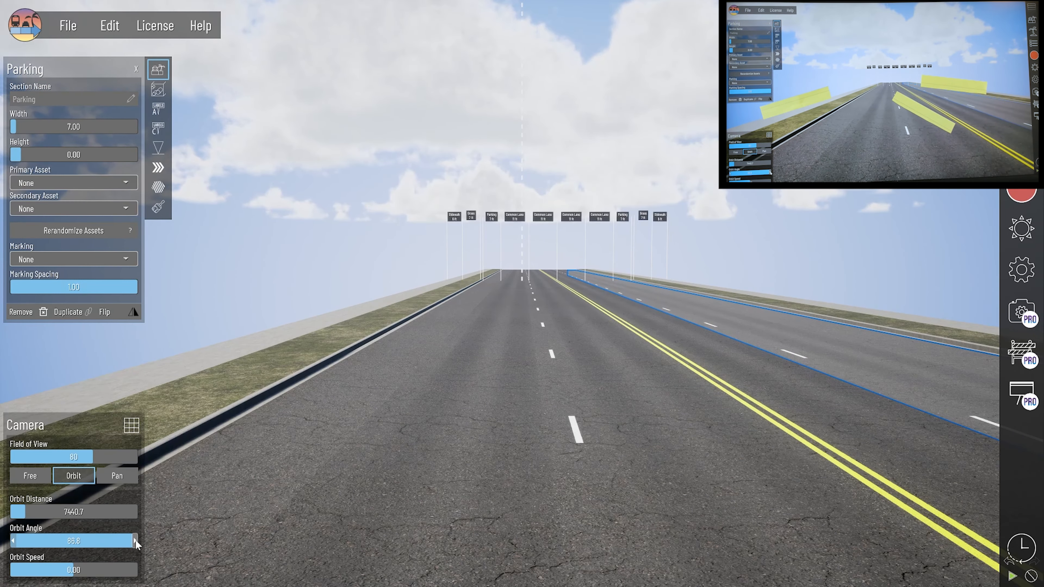
{"action": "left_click", "coordinate": [136, 540]}
{"action": "left_click", "coordinate": [135, 540]}
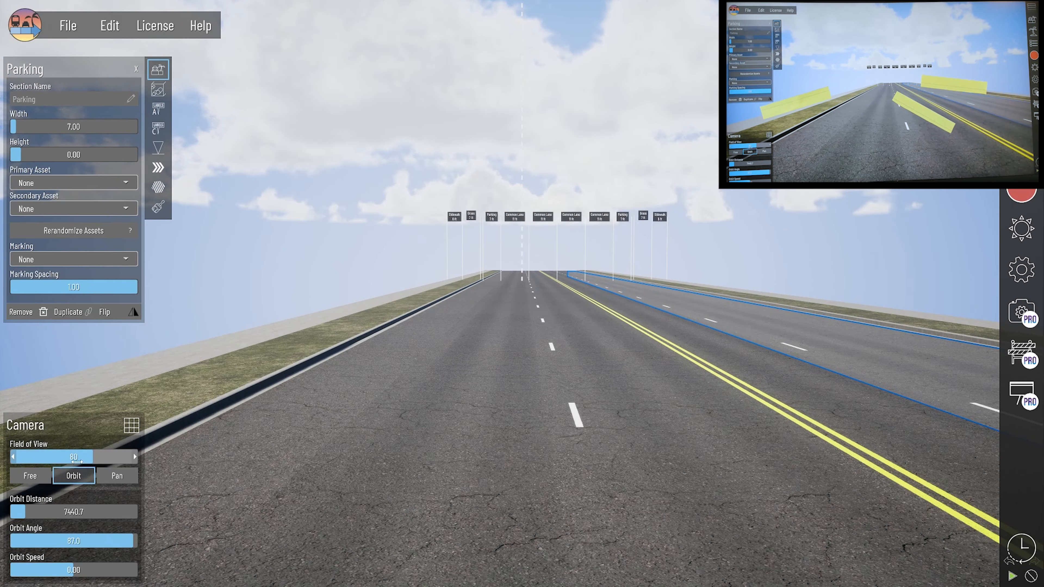
{"action": "left_click_drag", "start_coordinate": [93, 457], "coordinate": [116, 457]}
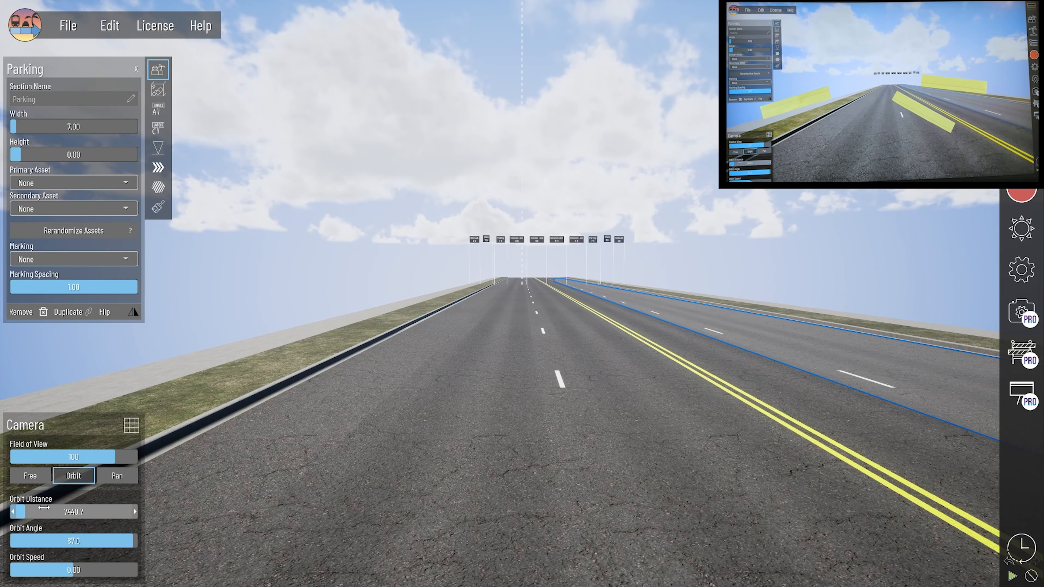
{"action": "left_click_drag", "start_coordinate": [44, 511], "coordinate": [46, 510]}
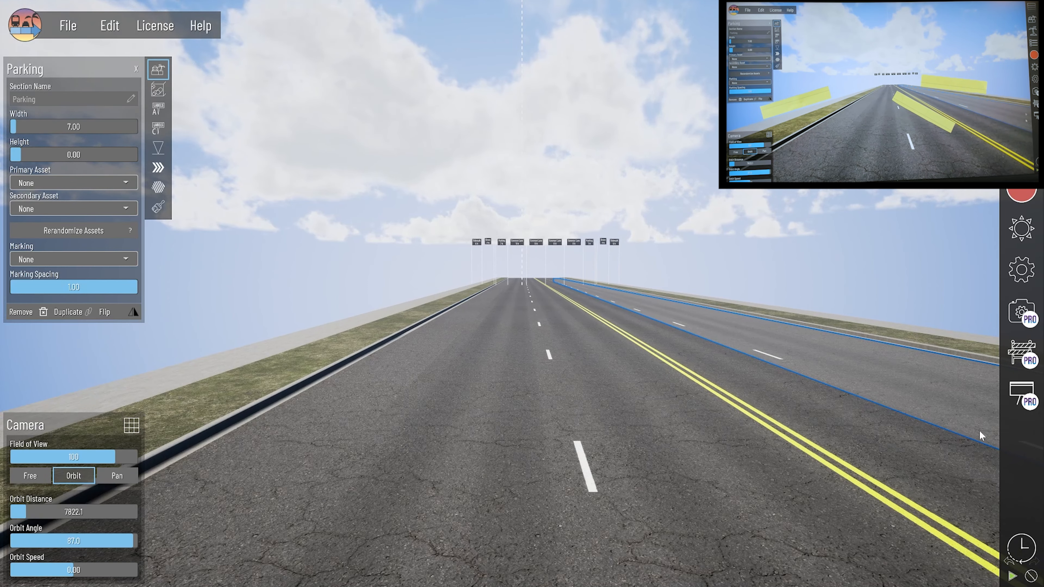
{"action": "left_click", "coordinate": [1021, 270]}
Step: Deselect the parking section and rough in the orbit framing, with orbit distance near 7440.5
{"action": "key", "text": "Escape"}
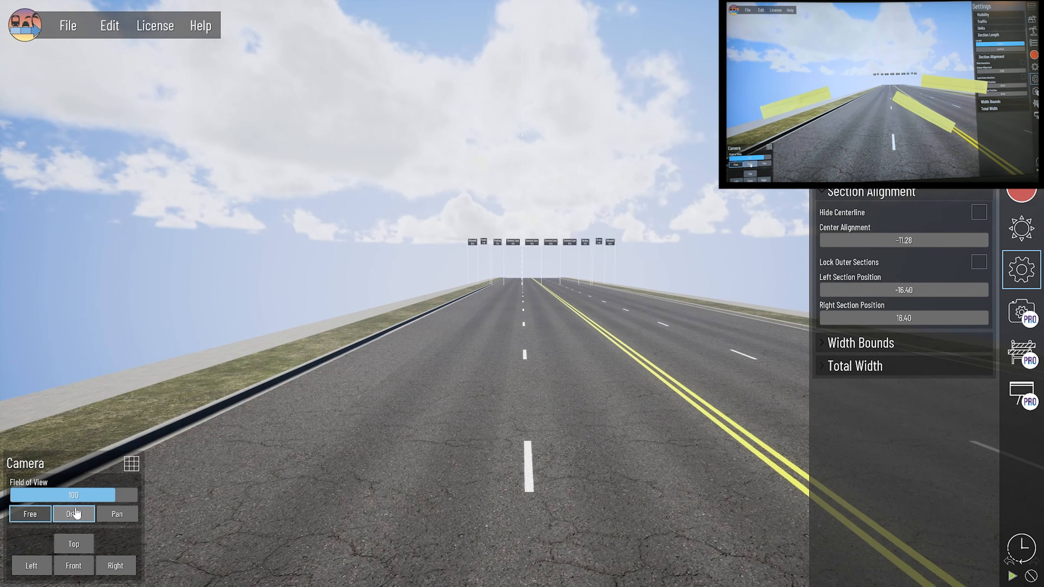
{"action": "left_click", "coordinate": [74, 515]}
{"action": "left_click_drag", "start_coordinate": [75, 513], "coordinate": [75, 513]}
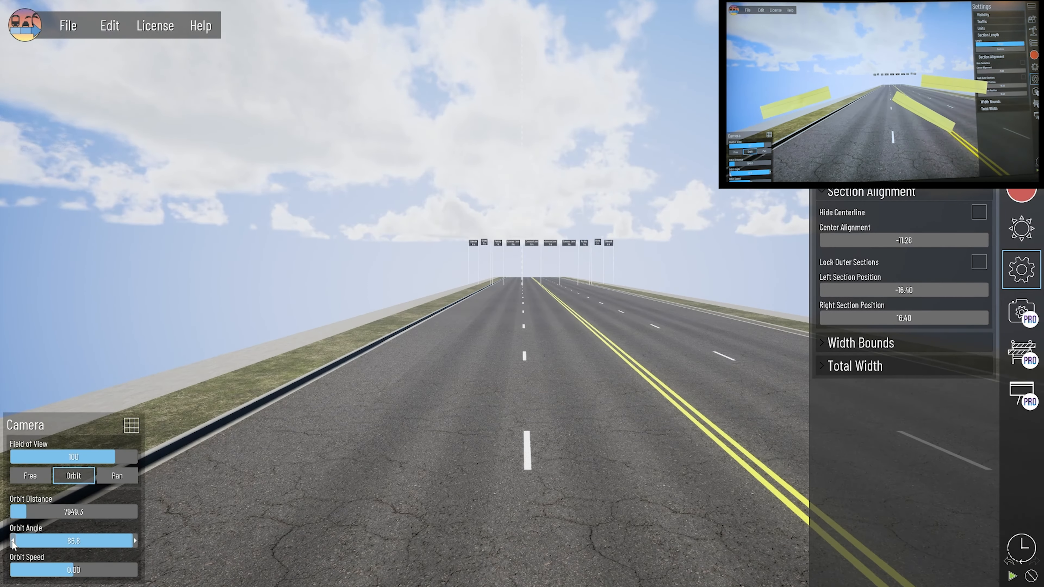
{"action": "left_click_drag", "start_coordinate": [856, 239], "coordinate": [859, 239]}
{"action": "left_click_drag", "start_coordinate": [114, 457], "coordinate": [60, 458]}
{"action": "left_click_drag", "start_coordinate": [27, 512], "coordinate": [28, 511]}
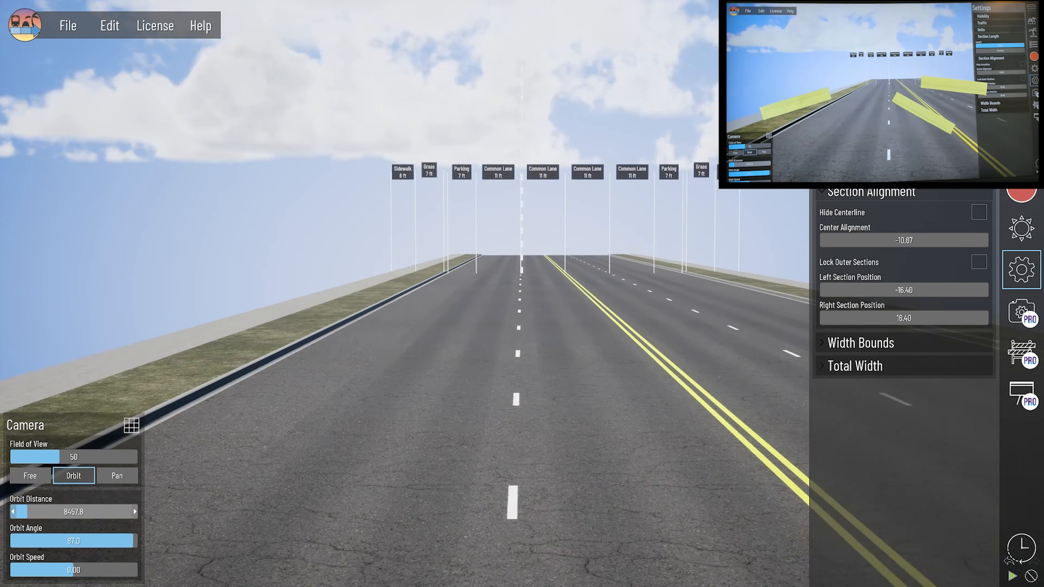
{"action": "left_click_drag", "start_coordinate": [59, 457], "coordinate": [114, 457]}
{"action": "left_click_drag", "start_coordinate": [28, 512], "coordinate": [27, 512]}
{"action": "left_click_drag", "start_coordinate": [114, 457], "coordinate": [136, 457]}
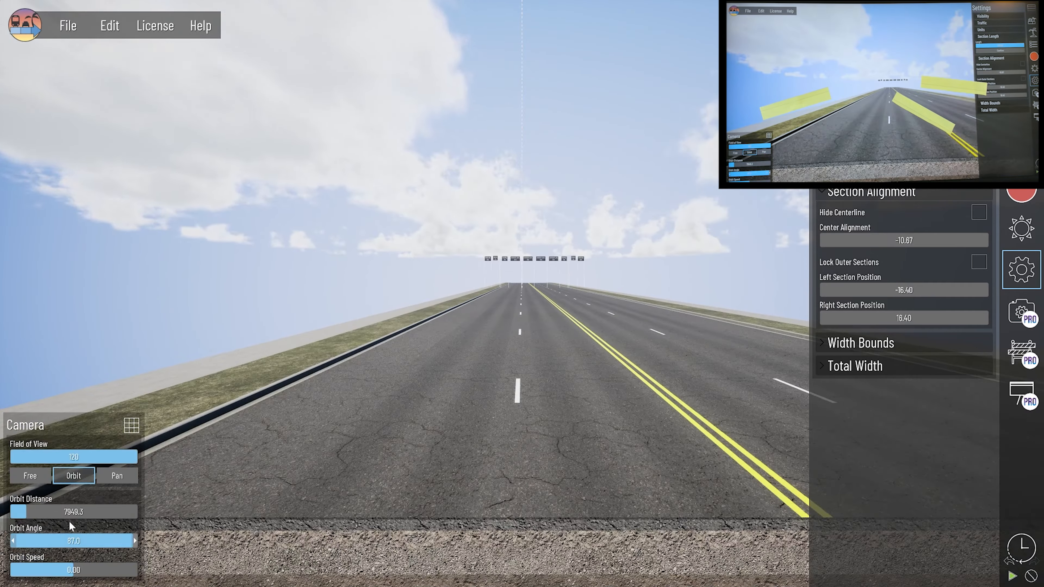
{"action": "left_click_drag", "start_coordinate": [27, 512], "coordinate": [25, 512]}
{"action": "left_click_drag", "start_coordinate": [134, 537], "coordinate": [134, 537]}
{"action": "left_click_drag", "start_coordinate": [136, 457], "coordinate": [126, 457]}
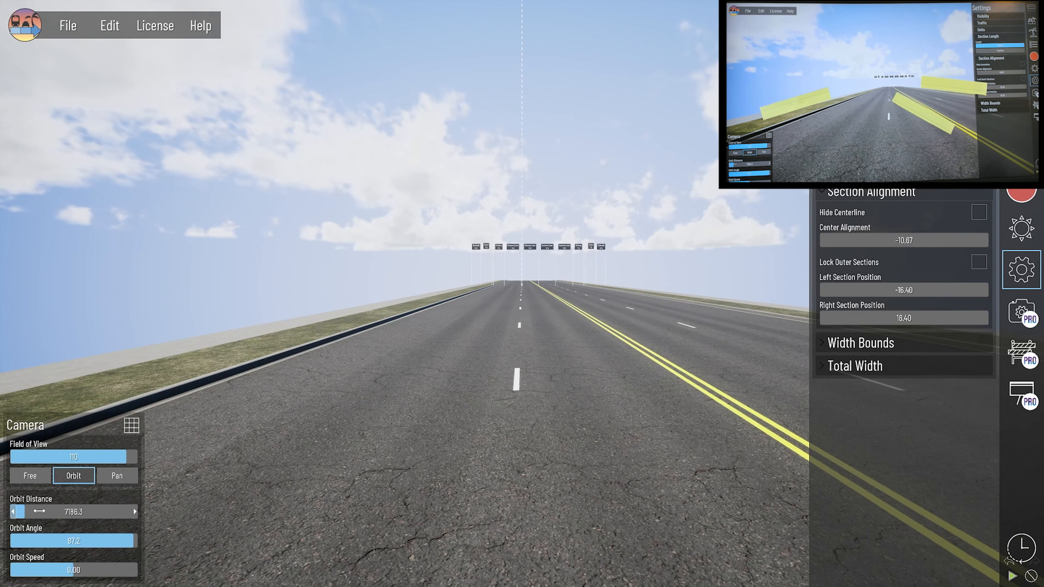
{"action": "left_click_drag", "start_coordinate": [25, 512], "coordinate": [26, 512]}
Step: Settle centre alignment at -11.28, orbit distance 7821.8 and field of view 100, then close settings in free camera
{"action": "left_click_drag", "start_coordinate": [884, 240], "coordinate": [871, 241]}
{"action": "left_click_drag", "start_coordinate": [126, 457], "coordinate": [115, 458]}
{"action": "mouse_move", "coordinate": [26, 512]}
{"action": "left_mouse_down"}
{"action": "mouse_move", "coordinate": [39, 541]}
{"action": "mouse_move", "coordinate": [37, 512]}
{"action": "left_mouse_up"}
{"action": "left_click_drag", "start_coordinate": [892, 241], "coordinate": [904, 241]}
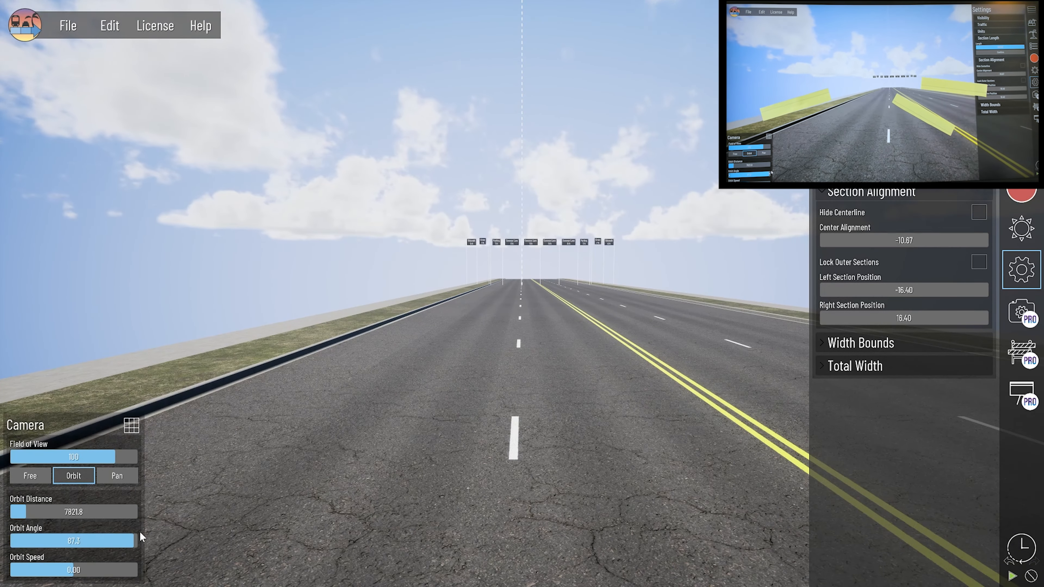
{"action": "left_click_drag", "start_coordinate": [123, 540], "coordinate": [122, 540]}
{"action": "left_click_drag", "start_coordinate": [64, 458], "coordinate": [54, 457]}
{"action": "left_click_drag", "start_coordinate": [27, 512], "coordinate": [27, 512]}
{"action": "mouse_move", "coordinate": [106, 457]}
{"action": "left_mouse_down"}
{"action": "mouse_move", "coordinate": [50, 458]}
{"action": "mouse_move", "coordinate": [115, 458]}
{"action": "left_mouse_up"}
{"action": "left_click_drag", "start_coordinate": [910, 241], "coordinate": [906, 241]}
{"action": "left_click_drag", "start_coordinate": [133, 542], "coordinate": [134, 542]}
{"action": "left_click_drag", "start_coordinate": [115, 455], "coordinate": [134, 456]}
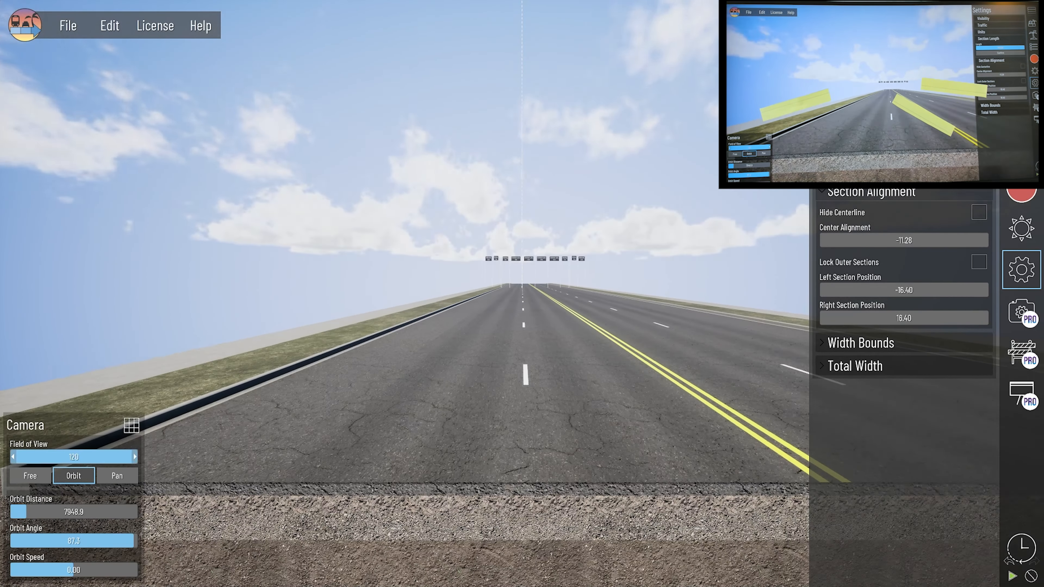
{"action": "left_click_drag", "start_coordinate": [26, 512], "coordinate": [26, 512]}
{"action": "left_click_drag", "start_coordinate": [133, 456], "coordinate": [115, 457]}
{"action": "left_click", "coordinate": [1020, 269]}
{"action": "left_click_drag", "start_coordinate": [133, 540], "coordinate": [134, 540]}
{"action": "left_click", "coordinate": [30, 475]}
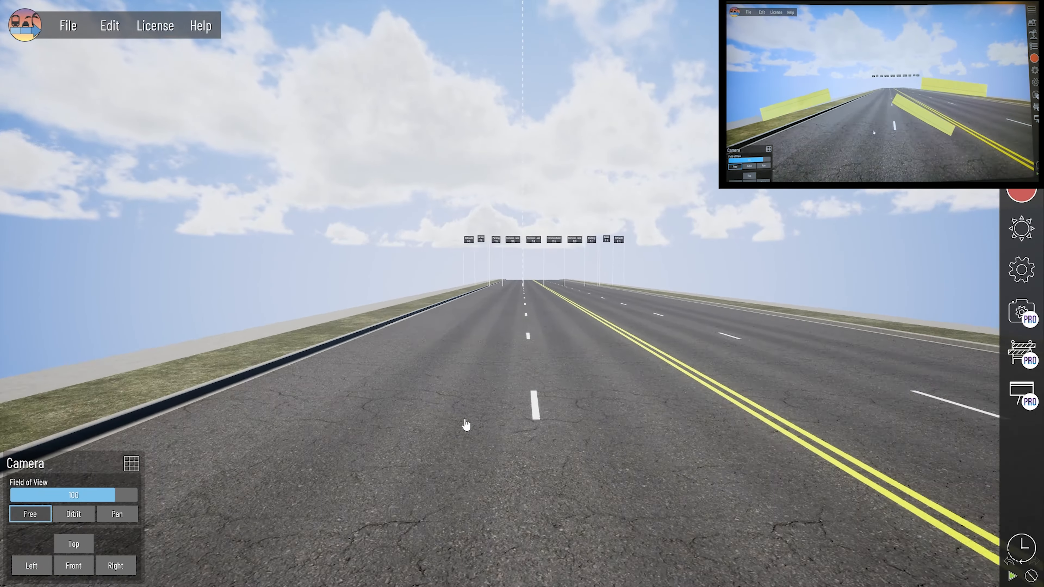
Step: Alternate between free and orbit cameras, raising the orbit angle to 89.0 and placing the camera over the road
{"action": "left_click", "coordinate": [74, 514]}
{"action": "left_click", "coordinate": [30, 475]}
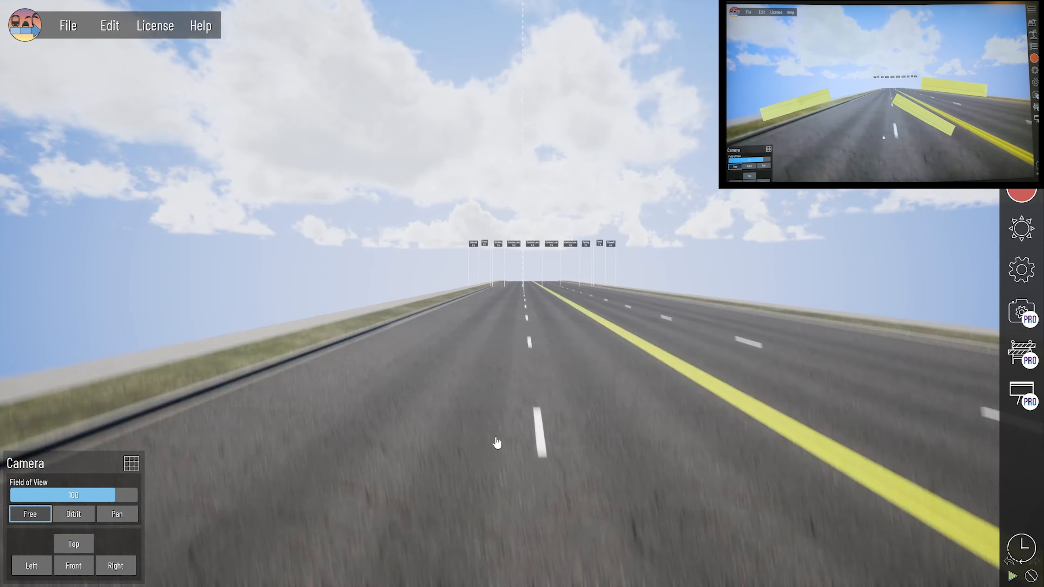
{"action": "left_click", "coordinate": [84, 513]}
{"action": "left_click", "coordinate": [30, 475]}
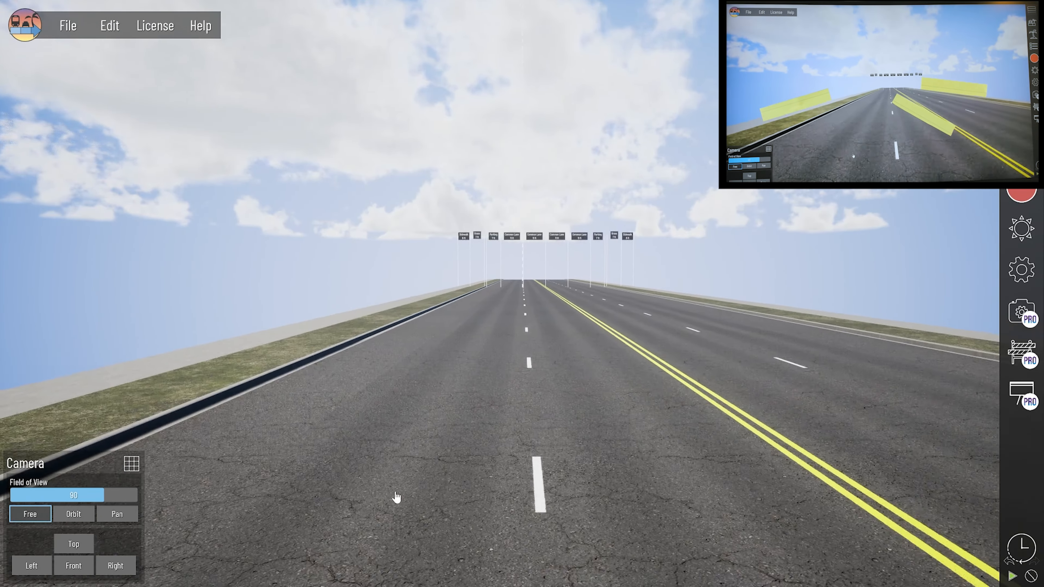
{"action": "middle_click_drag", "start_coordinate": [396, 497], "coordinate": [384, 480]}
{"action": "left_click", "coordinate": [74, 514]}
{"action": "left_click", "coordinate": [136, 540]}
{"action": "middle_click_drag", "start_coordinate": [408, 430], "coordinate": [425, 449]}
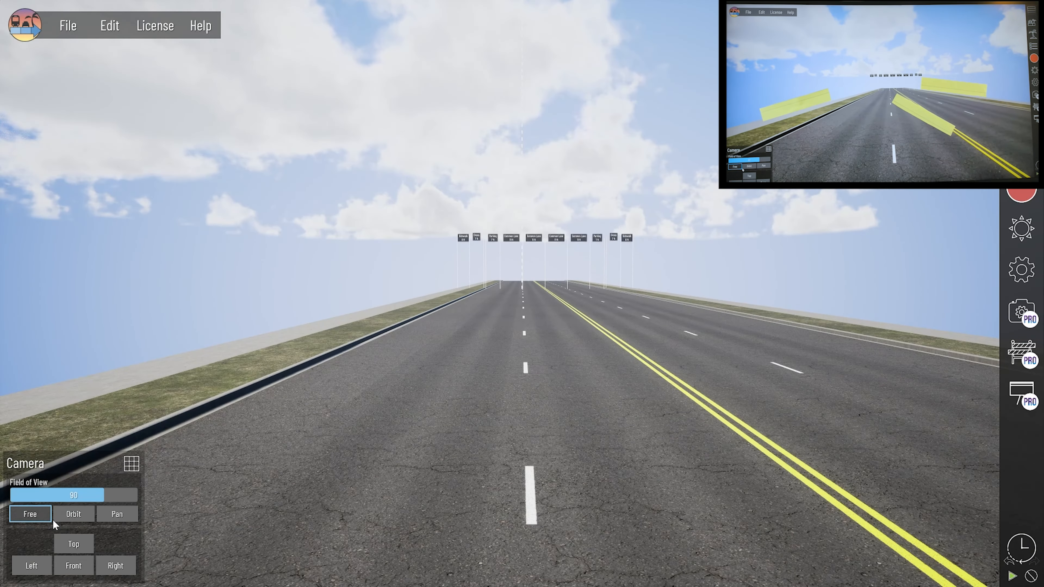
{"action": "left_click", "coordinate": [74, 514]}
{"action": "left_click_drag", "start_coordinate": [124, 541], "coordinate": [138, 543]}
{"action": "left_click", "coordinate": [31, 475]}
{"action": "middle_click_drag", "start_coordinate": [489, 349], "coordinate": [514, 436]}
{"action": "left_click", "coordinate": [74, 514]}
{"action": "left_click_drag", "start_coordinate": [123, 541], "coordinate": [138, 542]}
{"action": "left_click", "coordinate": [135, 542]}
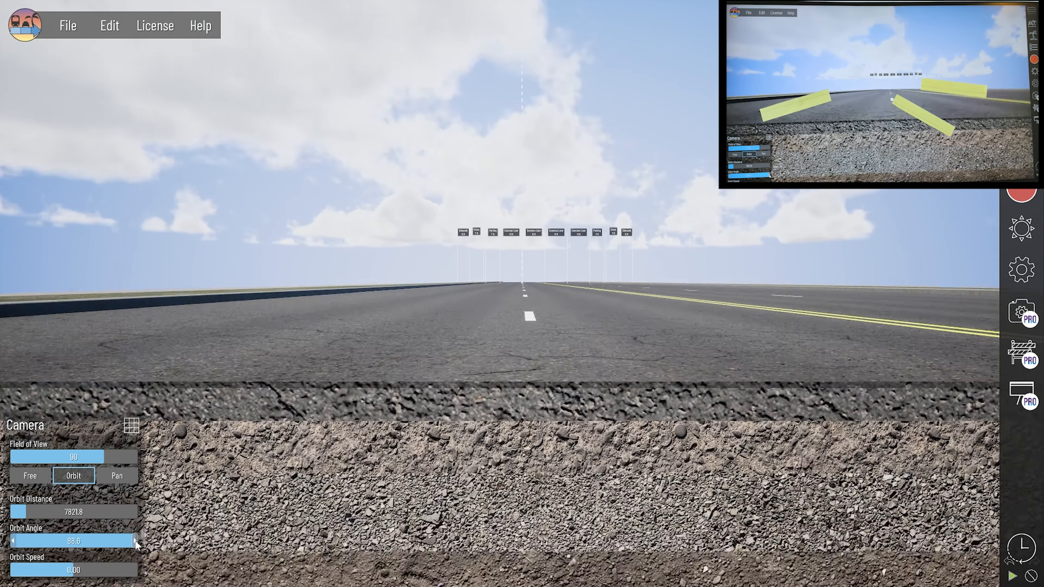
{"action": "left_click", "coordinate": [30, 476]}
{"action": "middle_click_drag", "start_coordinate": [452, 385], "coordinate": [483, 360]}
{"action": "left_click", "coordinate": [74, 514]}
{"action": "left_click_drag", "start_coordinate": [113, 541], "coordinate": [109, 541]}
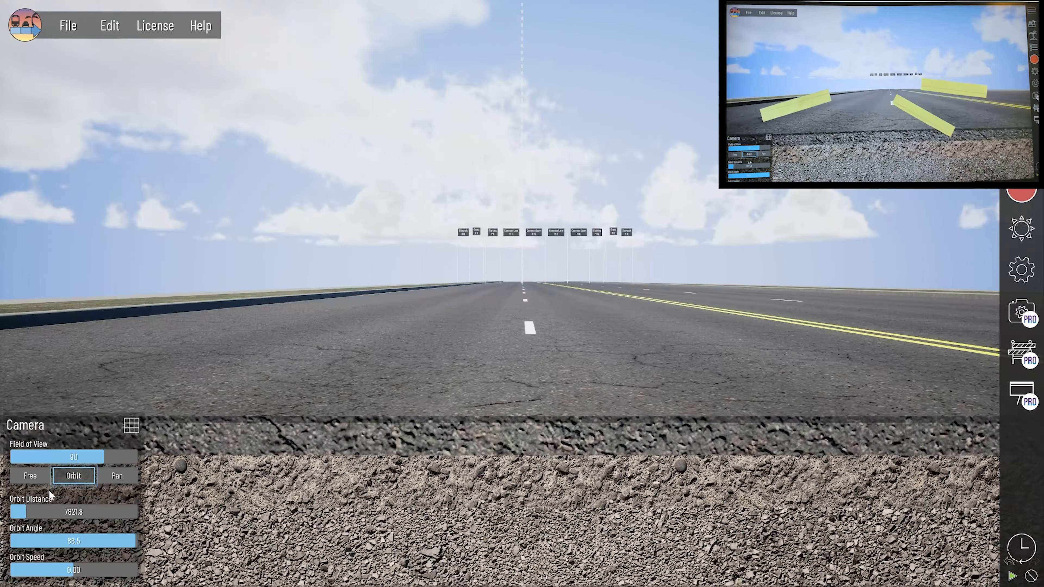
{"action": "left_click", "coordinate": [31, 475]}
{"action": "middle_click_drag", "start_coordinate": [489, 337], "coordinate": [496, 373]}
Step: Slide the free camera sideways across the road and reposition it over the roadway
{"action": "scroll", "coordinate": [485, 411], "scroll_direction": "up", "scroll_amount": 4}
{"action": "middle_click_drag", "start_coordinate": [477, 433], "coordinate": [704, 373]}
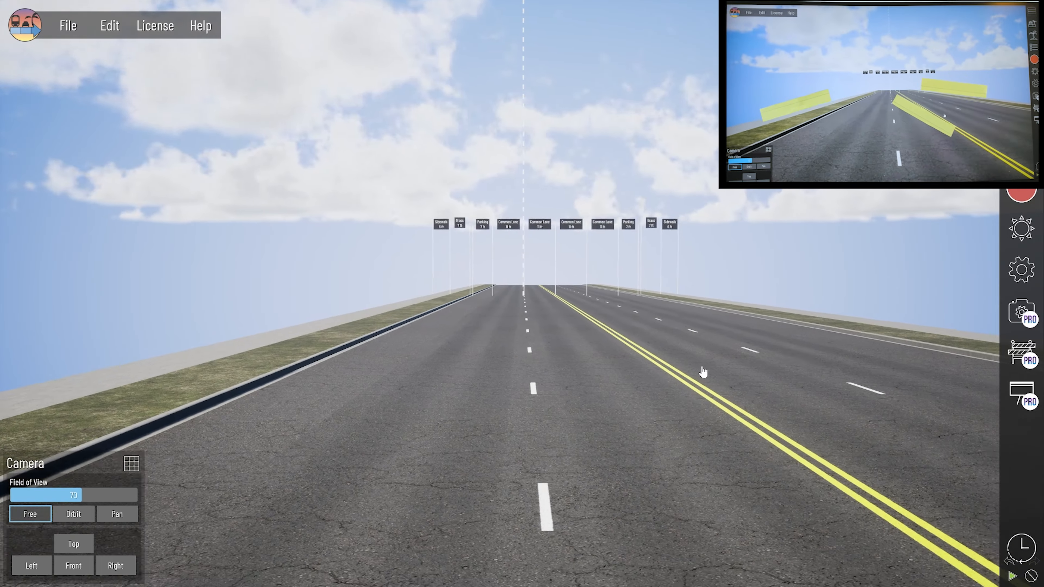
{"action": "scroll", "coordinate": [657, 395], "scroll_direction": "down", "scroll_amount": 2}
{"action": "middle_click_drag", "start_coordinate": [575, 432], "coordinate": [436, 514]}
{"action": "scroll", "coordinate": [423, 493], "scroll_direction": "up", "scroll_amount": 2}
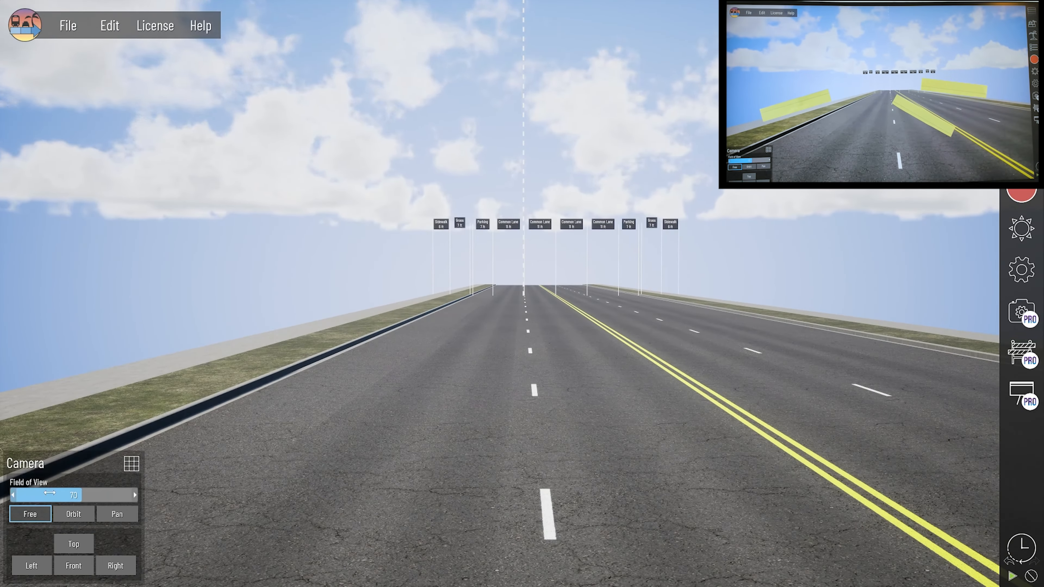
{"action": "scroll", "coordinate": [411, 518], "scroll_direction": "down", "scroll_amount": 3}
{"action": "left_click", "coordinate": [74, 514]}
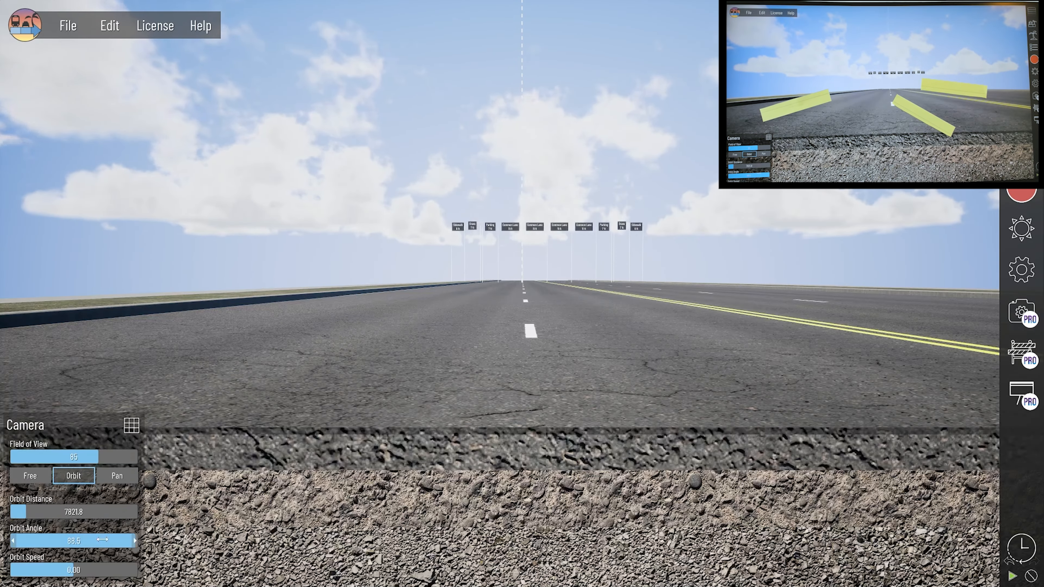
{"action": "left_click", "coordinate": [30, 514]}
{"action": "middle_click_drag", "start_coordinate": [412, 394], "coordinate": [431, 371]}
Step: Try a field of view of 75, then widen it to 90 while raising the camera above the road
{"action": "left_click_drag", "start_coordinate": [98, 494], "coordinate": [87, 495]}
{"action": "middle_click_drag", "start_coordinate": [372, 461], "coordinate": [373, 506]}
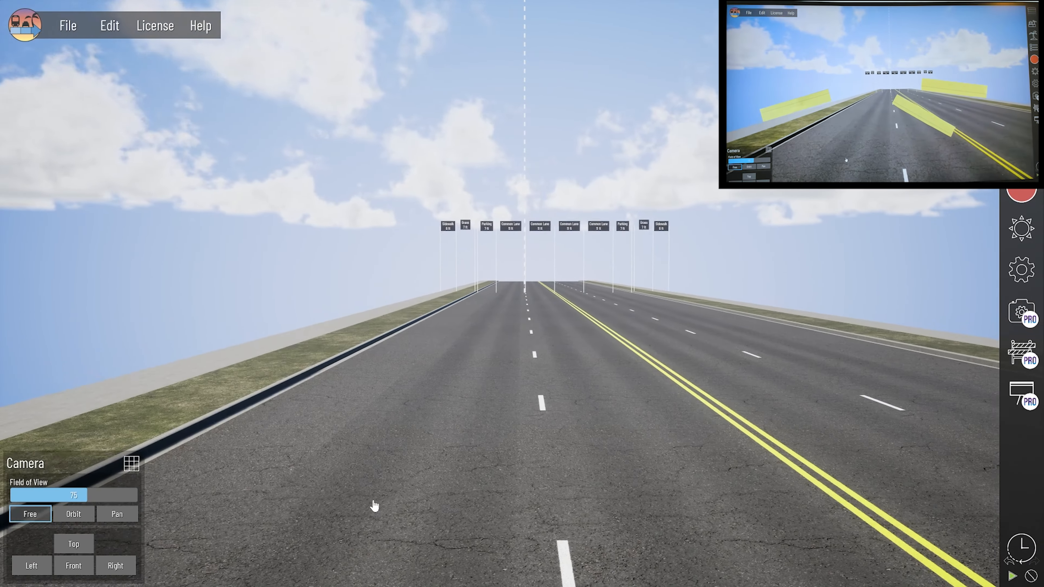
{"action": "scroll", "coordinate": [370, 456], "scroll_direction": "down", "scroll_amount": 2}
{"action": "scroll", "coordinate": [369, 464], "scroll_direction": "up", "scroll_amount": 2}
{"action": "left_click_drag", "start_coordinate": [87, 495], "coordinate": [104, 495]}
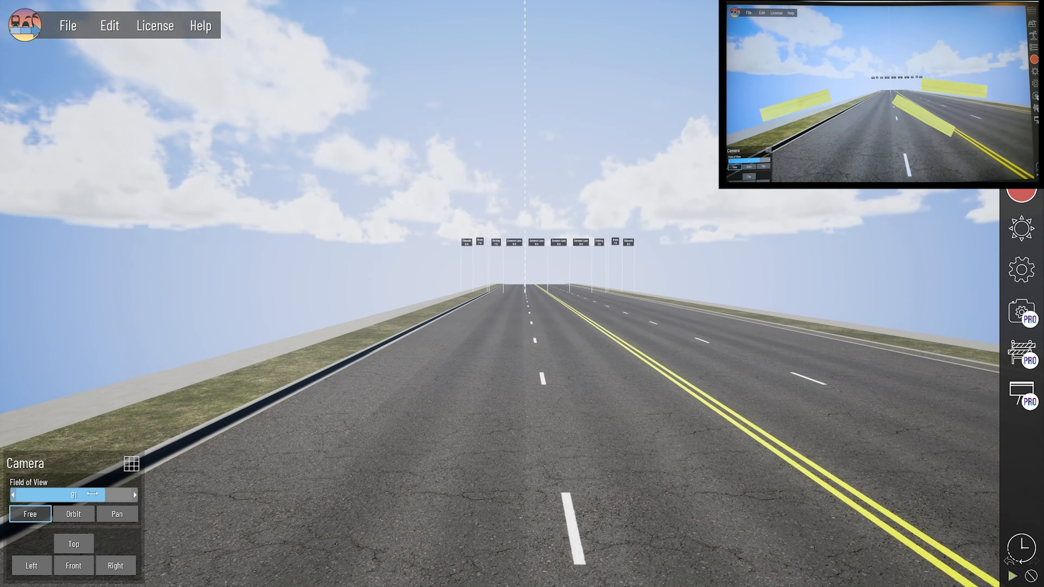
{"action": "middle_click_drag", "start_coordinate": [468, 502], "coordinate": [459, 473]}
{"action": "left_click", "coordinate": [74, 514]}
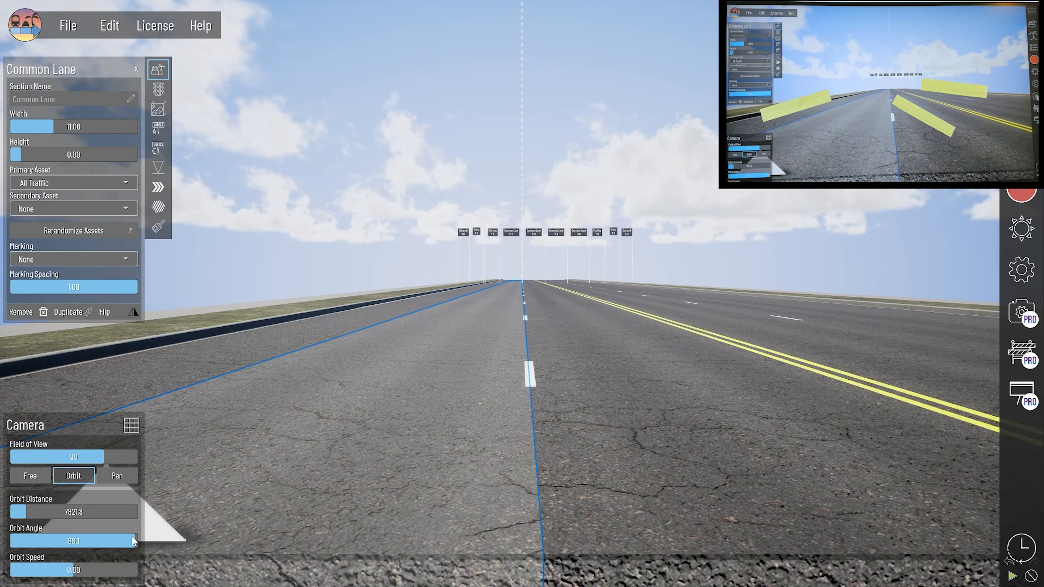
{"action": "left_click", "coordinate": [30, 475]}
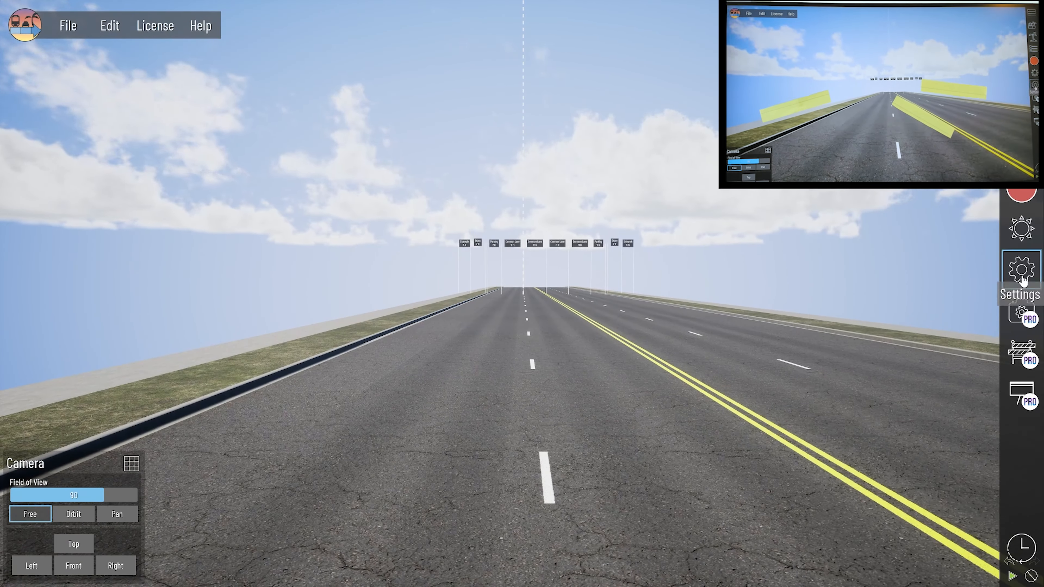
Step: Shift the road alignment right, lower the field of view to 80, and raise the orbit angle to 88.8
{"action": "left_click", "coordinate": [1021, 272]}
{"action": "left_click_drag", "start_coordinate": [934, 240], "coordinate": [949, 240]}
{"action": "left_click", "coordinate": [1021, 271]}
{"action": "mouse_move", "coordinate": [415, 376]}
{"action": "middle_mouse_down"}
{"action": "mouse_move", "coordinate": [407, 335]}
{"action": "mouse_move", "coordinate": [413, 377]}
{"action": "mouse_move", "coordinate": [412, 361]}
{"action": "middle_mouse_up"}
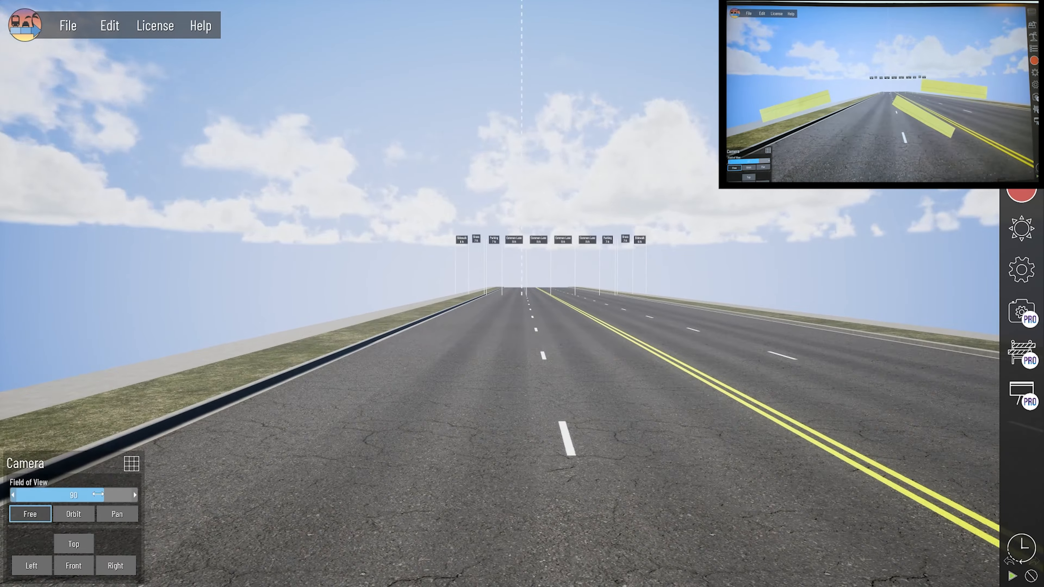
{"action": "left_click_drag", "start_coordinate": [104, 495], "coordinate": [93, 495]}
{"action": "left_click", "coordinate": [42, 514]}
{"action": "middle_click_drag", "start_coordinate": [372, 415], "coordinate": [374, 489]}
{"action": "left_click", "coordinate": [73, 515]}
{"action": "left_click_drag", "start_coordinate": [115, 540], "coordinate": [135, 540]}
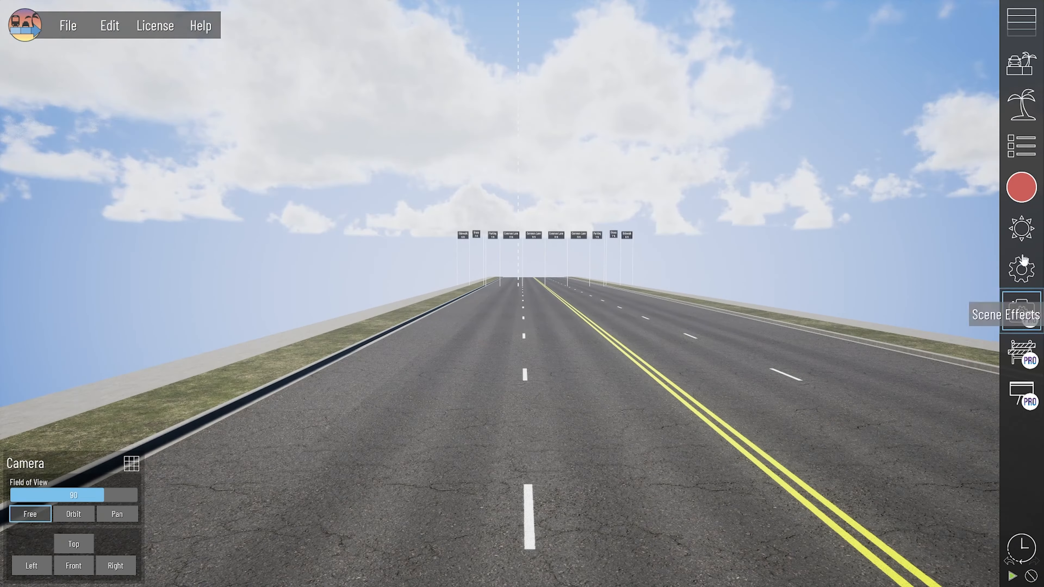
Step: Save the current camera as Preset 0, render a screenshot, and open the render's folder
{"action": "left_click", "coordinate": [1021, 187]}
{"action": "left_click", "coordinate": [886, 68]}
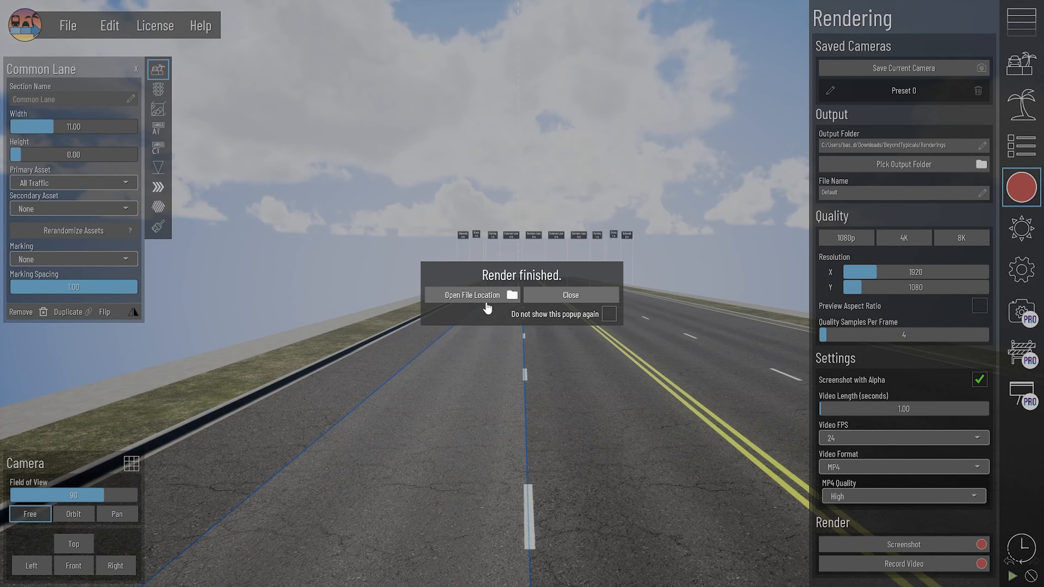
{"action": "left_click", "coordinate": [486, 304]}
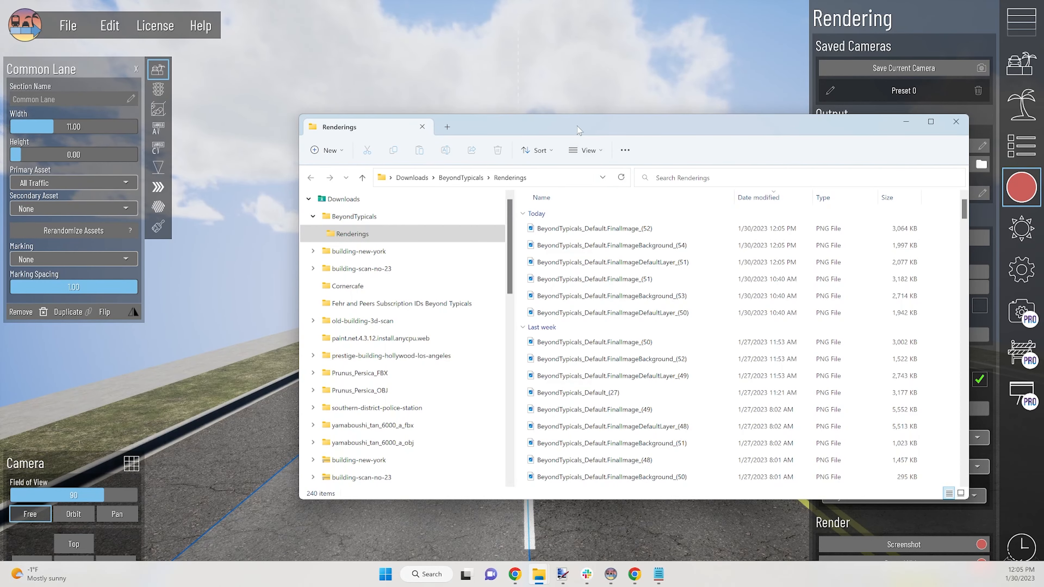
Step: Drag FinalImageDefaultLayer_(51).png from the Renderings folder onto the Streetview Composite slide
{"action": "left_click_drag", "start_coordinate": [576, 130], "coordinate": [446, 132]}
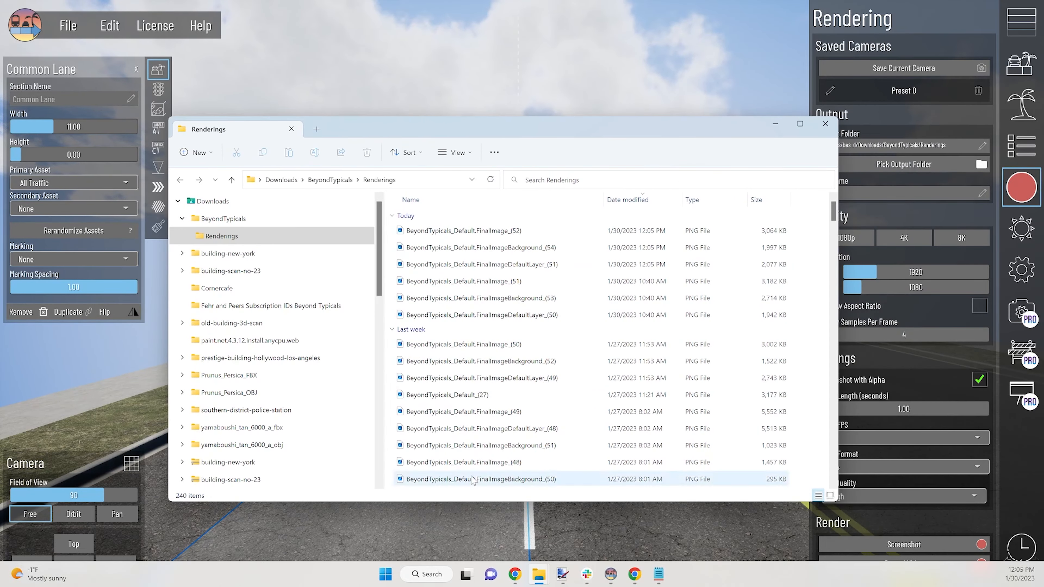
{"action": "left_click", "coordinate": [520, 576]}
{"action": "left_click", "coordinate": [575, 525]}
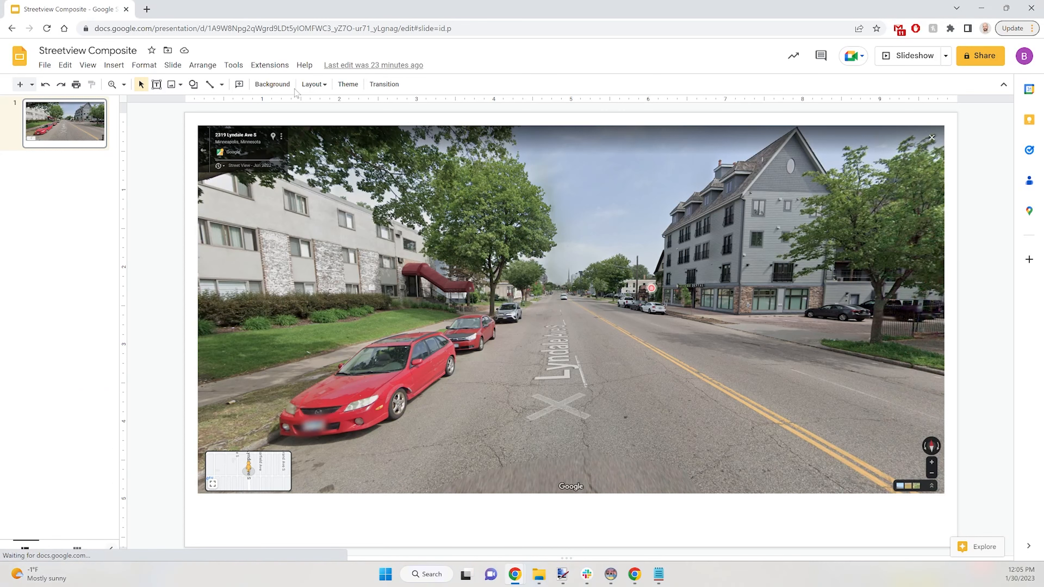
{"action": "key", "text": "alt+Tab"}
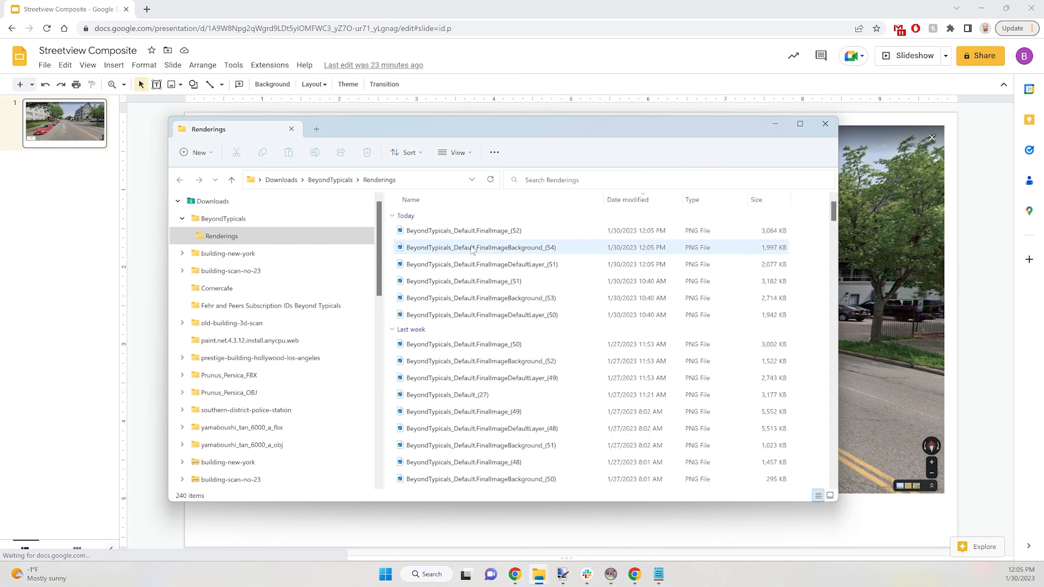
{"action": "left_click_drag", "start_coordinate": [497, 268], "coordinate": [530, 271]}
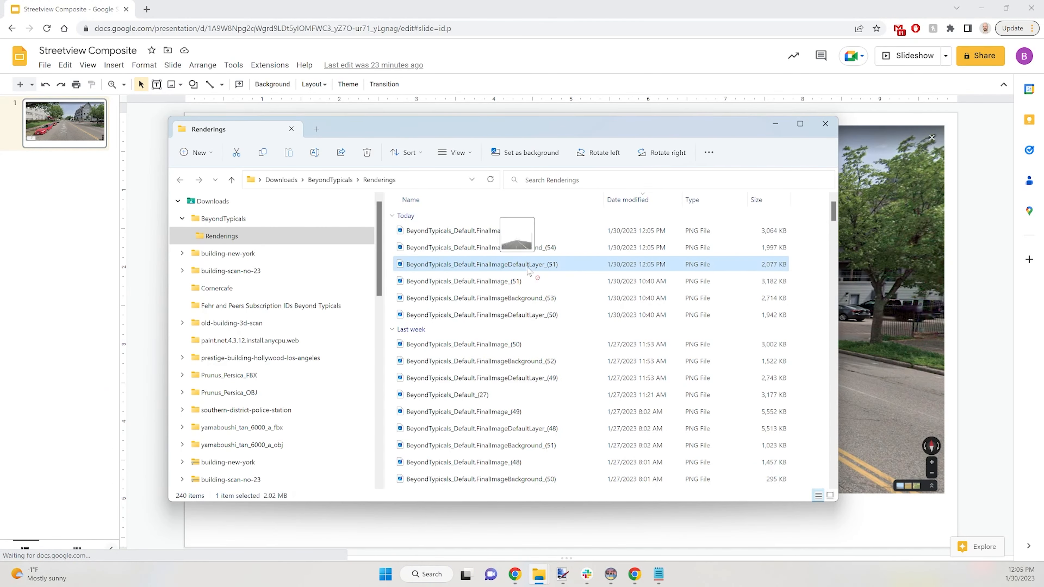
{"action": "left_click_drag", "start_coordinate": [823, 295], "coordinate": [866, 293]}
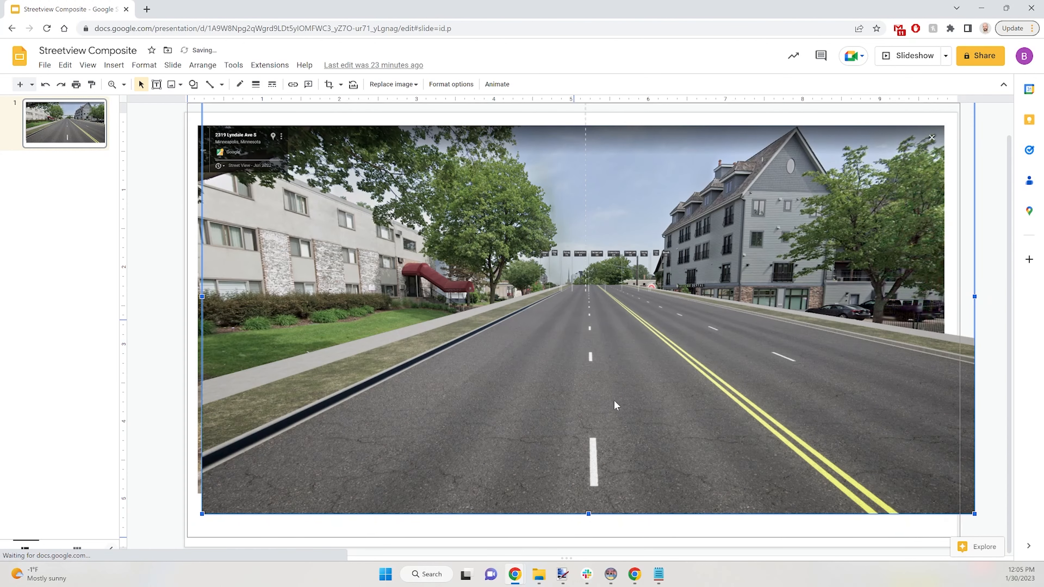
Step: Move and stretch the road render over the Street View photo, then add new phase Default.1
{"action": "left_click_drag", "start_coordinate": [604, 404], "coordinate": [583, 393]}
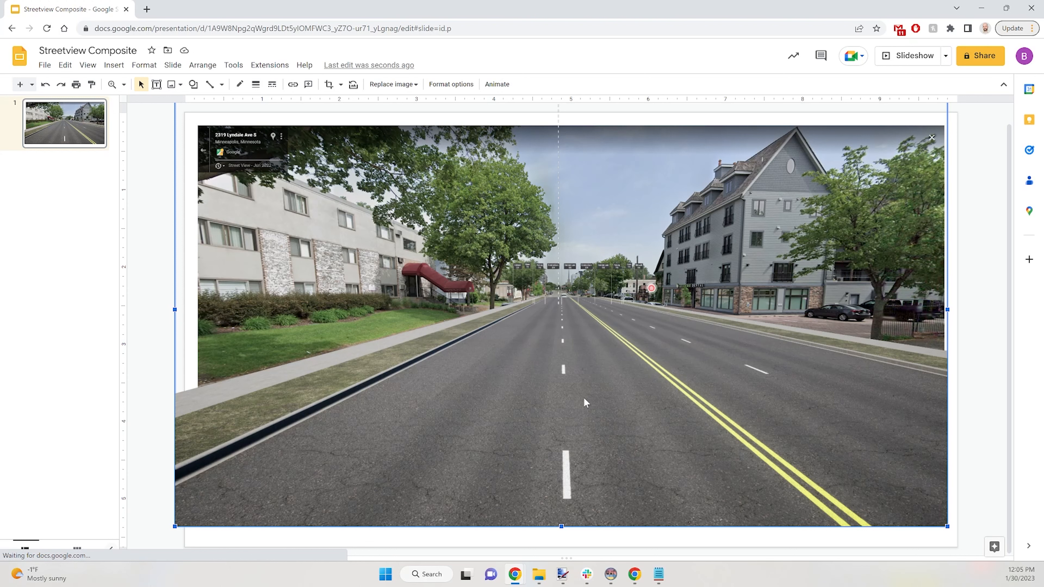
{"action": "left_click_drag", "start_coordinate": [598, 402], "coordinate": [562, 404]}
{"action": "left_click_drag", "start_coordinate": [947, 309], "coordinate": [859, 362]}
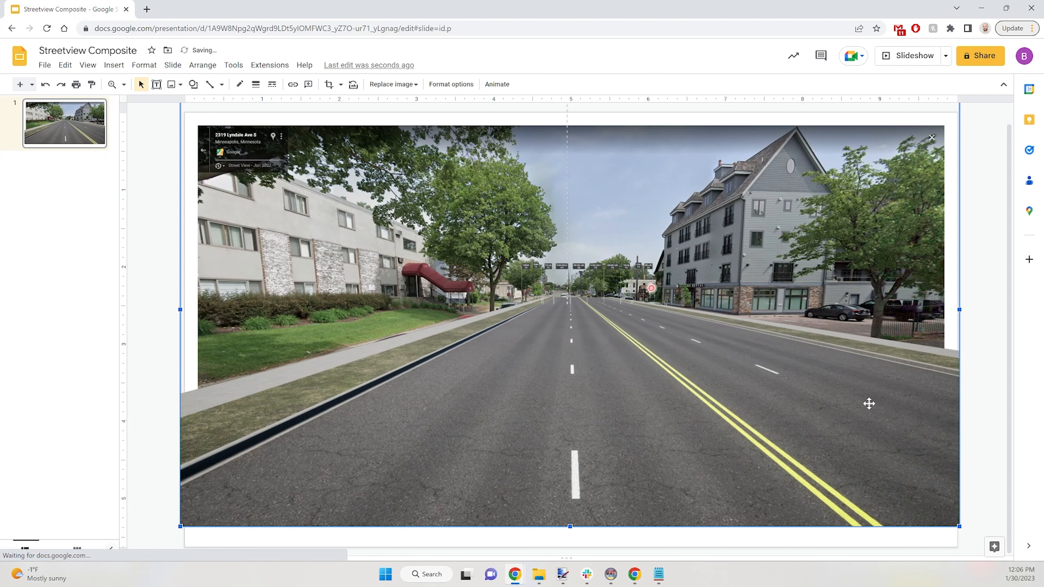
{"action": "left_click", "coordinate": [972, 394]}
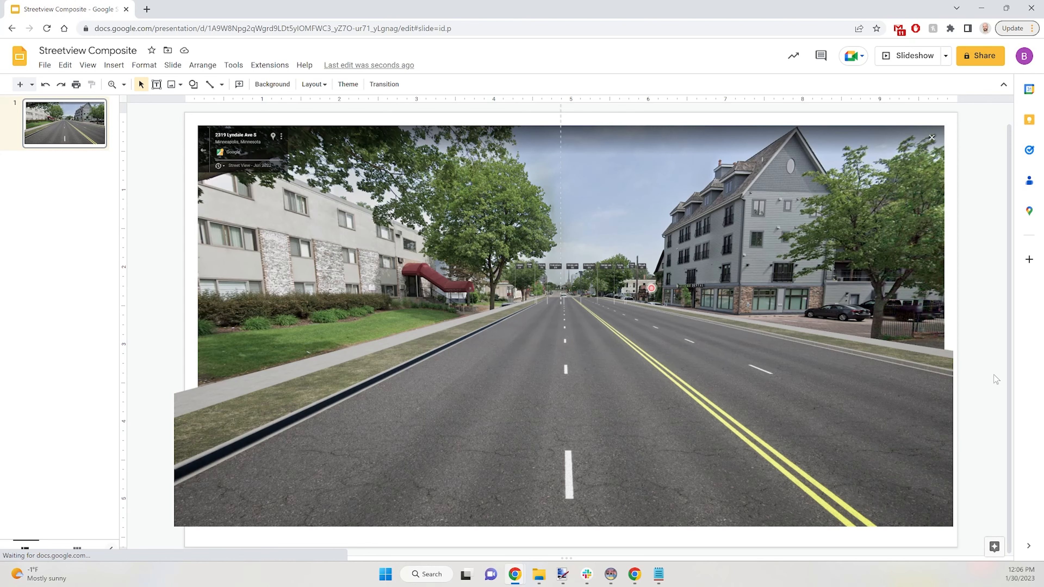
{"action": "left_click", "coordinate": [909, 66]}
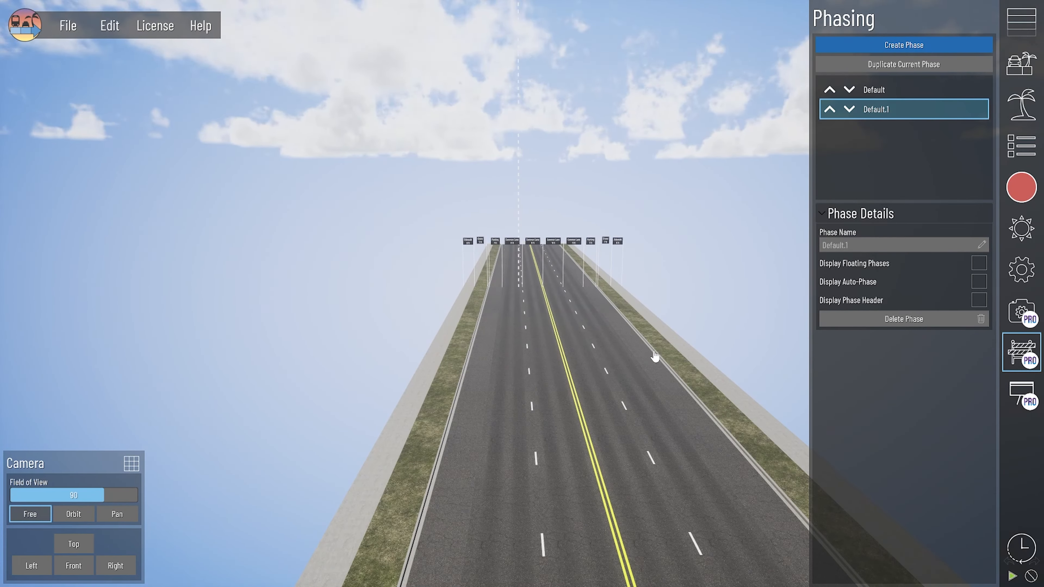
Step: Name the new phase 'Proposed'
{"action": "type", "text": "Propose"}
{"action": "type", "text": "d"}
{"action": "key", "text": "Return"}
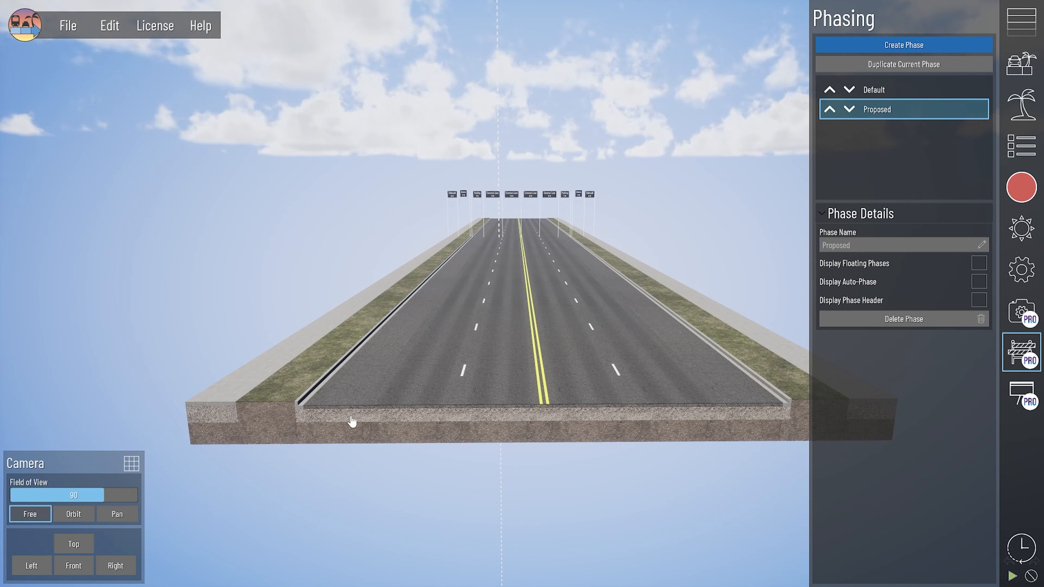
Step: Retexture the travel lanes and parking sections dark asphalt and remove the extra Common Lane
{"action": "middle_click_drag", "start_coordinate": [528, 538], "coordinate": [428, 564]}
{"action": "left_click", "coordinate": [501, 542]}
{"action": "left_click", "coordinate": [158, 226]}
{"action": "left_click", "coordinate": [433, 463]}
{"action": "left_click", "coordinate": [74, 109]}
{"action": "left_click", "coordinate": [622, 461]}
{"action": "left_click", "coordinate": [158, 69]}
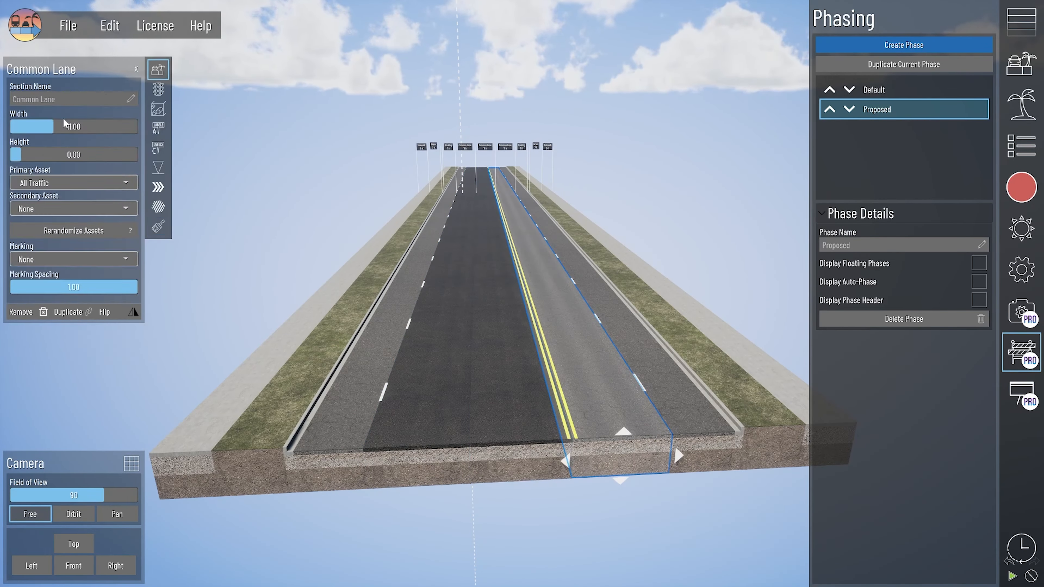
{"action": "left_click", "coordinate": [43, 311]}
{"action": "left_click", "coordinate": [699, 453]}
{"action": "left_click", "coordinate": [158, 207]}
Step: Turn the centre lane's stripe into a double yellow line with adjusted spacing
{"action": "left_click", "coordinate": [74, 109]}
{"action": "left_click", "coordinate": [71, 147]}
{"action": "left_click", "coordinate": [326, 462]}
{"action": "left_click", "coordinate": [71, 147]}
{"action": "left_click", "coordinate": [509, 466]}
{"action": "left_click", "coordinate": [471, 452]}
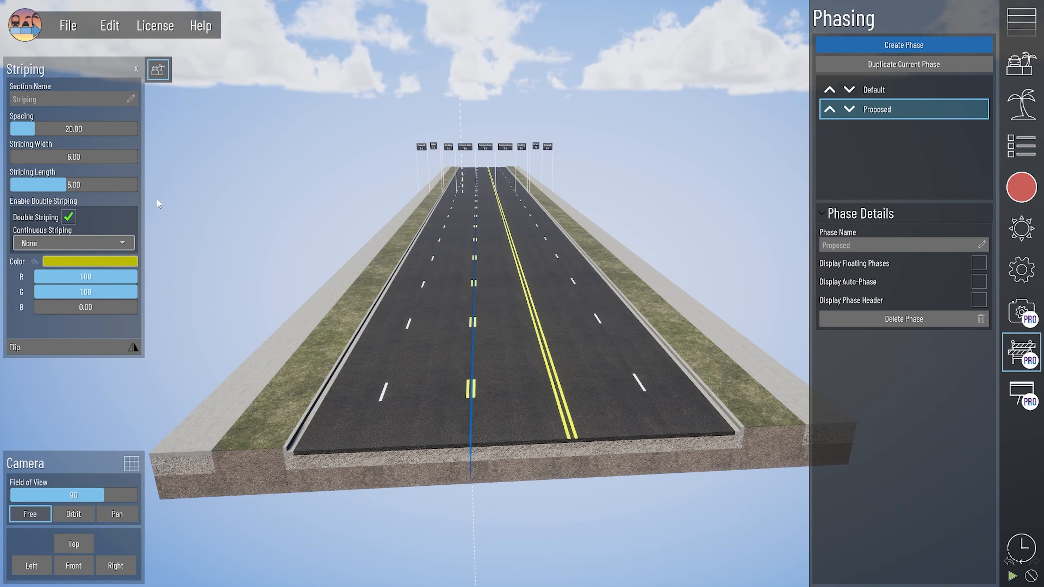
{"action": "left_click", "coordinate": [40, 127]}
{"action": "left_click", "coordinate": [74, 243]}
{"action": "left_click", "coordinate": [45, 279]}
{"action": "left_click", "coordinate": [517, 464]}
Step: Delete the left and right white lane stripes
{"action": "middle_click_drag", "start_coordinate": [517, 465], "coordinate": [686, 354]}
{"action": "left_click", "coordinate": [356, 377]}
{"action": "key", "text": "Delete"}
{"action": "left_click", "coordinate": [605, 361]}
{"action": "key", "text": "Delete"}
{"action": "left_click", "coordinate": [684, 362]}
Step: Place a Bike Lane section beside the roadway
{"action": "left_click", "coordinate": [1021, 21]}
{"action": "left_click_drag", "start_coordinate": [941, 271], "coordinate": [706, 372]}
{"action": "left_click", "coordinate": [706, 372]}
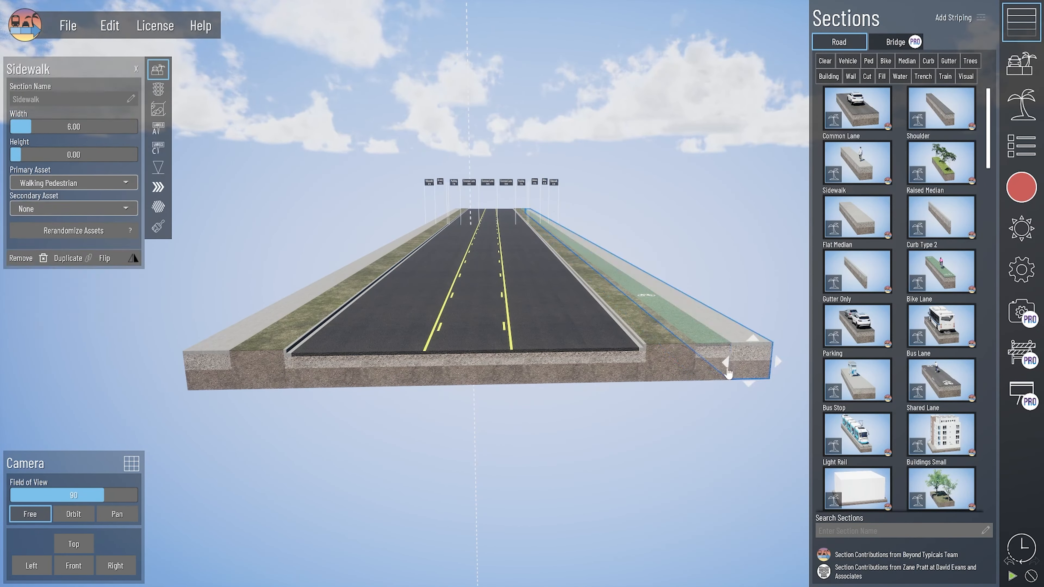
Step: Add a second Bike Lane section on the other side of the road
{"action": "left_click_drag", "start_coordinate": [941, 271], "coordinate": [232, 368]}
{"action": "left_click", "coordinate": [232, 368]}
{"action": "key", "text": "Escape"}
Step: Fill both parking lanes with Static Vehicles spaced 41 ft apart
{"action": "left_click", "coordinate": [339, 369]}
{"action": "left_click", "coordinate": [102, 182]}
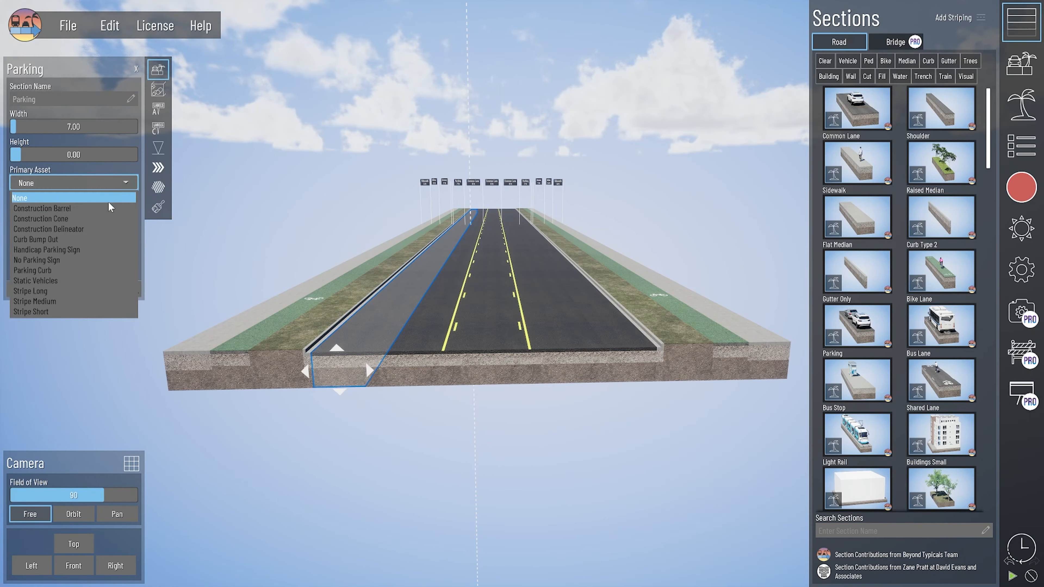
{"action": "left_click", "coordinate": [54, 280]}
{"action": "left_click_drag", "start_coordinate": [47, 209], "coordinate": [69, 208]}
{"action": "left_click", "coordinate": [628, 368]}
{"action": "left_click", "coordinate": [89, 183]}
Step: Retexture both bike lanes to dark asphalt
{"action": "left_click", "coordinate": [54, 280]}
{"action": "left_click", "coordinate": [728, 363]}
{"action": "left_click", "coordinate": [159, 226]}
{"action": "left_click", "coordinate": [66, 117]}
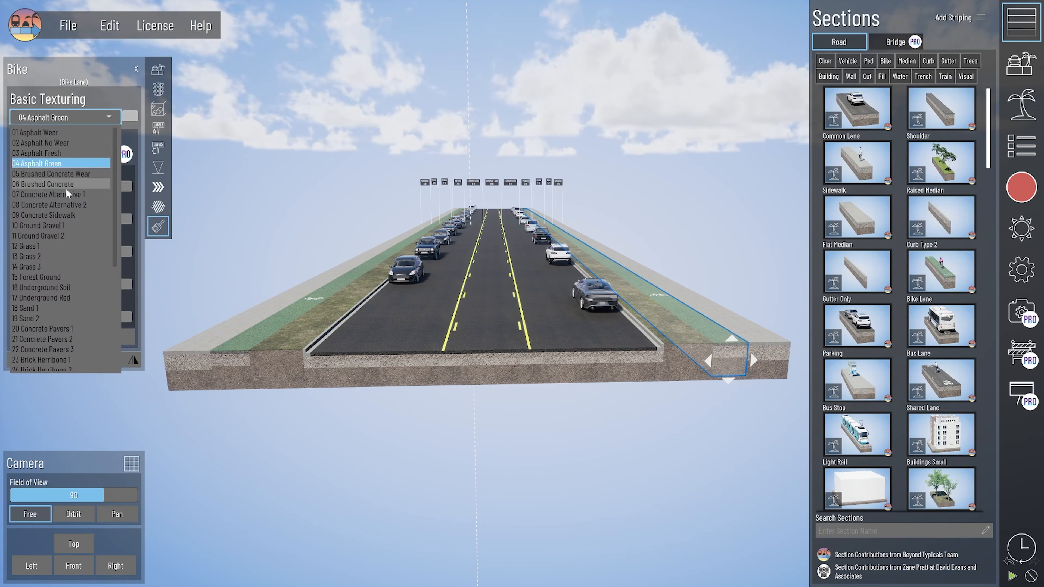
{"action": "left_click", "coordinate": [49, 144]}
{"action": "left_click", "coordinate": [241, 358]}
{"action": "left_click", "coordinate": [66, 117]}
Step: Give the centre Common Lane a Two-Way Left Turn marking
{"action": "left_click", "coordinate": [49, 143]}
{"action": "left_click", "coordinate": [486, 367]}
{"action": "left_click", "coordinate": [158, 70]}
{"action": "left_click", "coordinate": [66, 261]}
{"action": "left_click", "coordinate": [58, 289]}
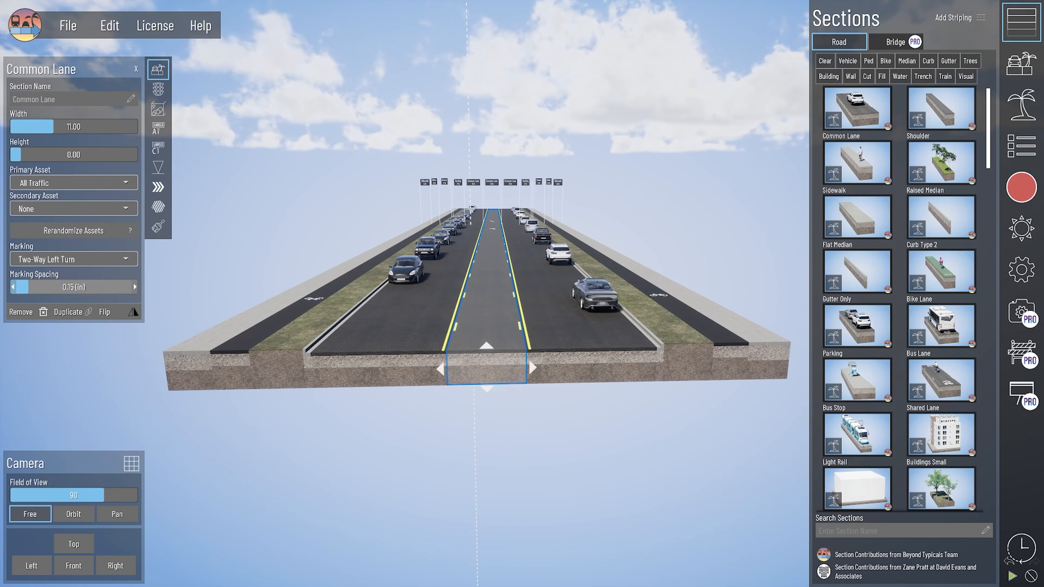
{"action": "left_click_drag", "start_coordinate": [28, 287], "coordinate": [45, 287]}
{"action": "left_click", "coordinate": [573, 457]}
Step: Set the sidewalk width to 6.5
{"action": "right_click_drag", "start_coordinate": [573, 457], "coordinate": [573, 472]}
{"action": "left_click", "coordinate": [768, 407]}
{"action": "left_click", "coordinate": [74, 126]}
{"action": "type", "text": "6.5"}
{"action": "left_click", "coordinate": [136, 424]}
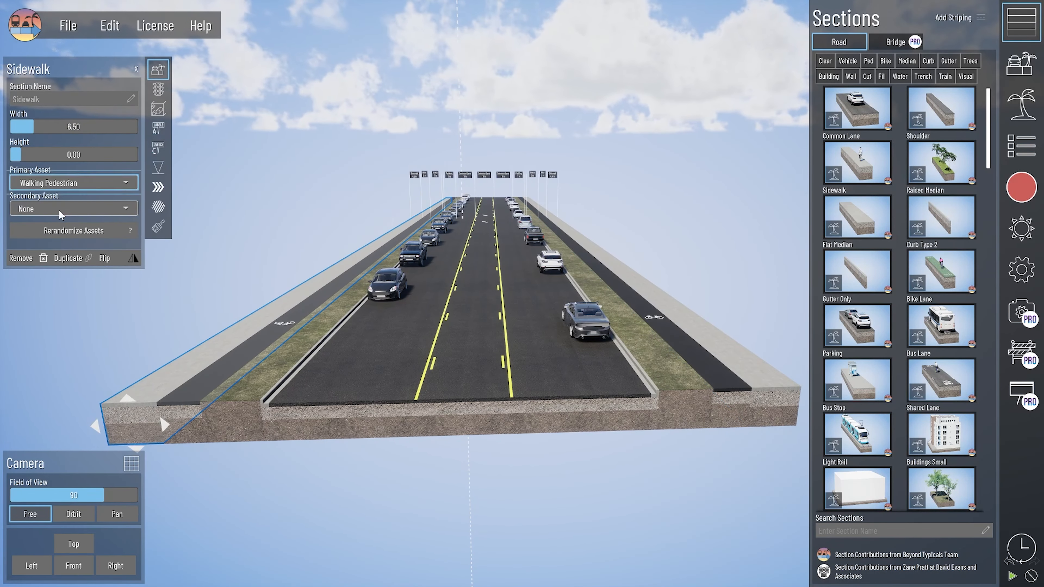
{"action": "left_click", "coordinate": [62, 210]}
{"action": "scroll", "coordinate": [86, 340], "scroll_direction": "down", "scroll_amount": 8}
Step: Search the asset library for 'warning'
{"action": "left_click", "coordinate": [1021, 64]}
{"action": "left_click", "coordinate": [1020, 103]}
{"action": "left_click", "coordinate": [896, 574]}
{"action": "type", "text": "warning"}
{"action": "left_click", "coordinate": [837, 237]}
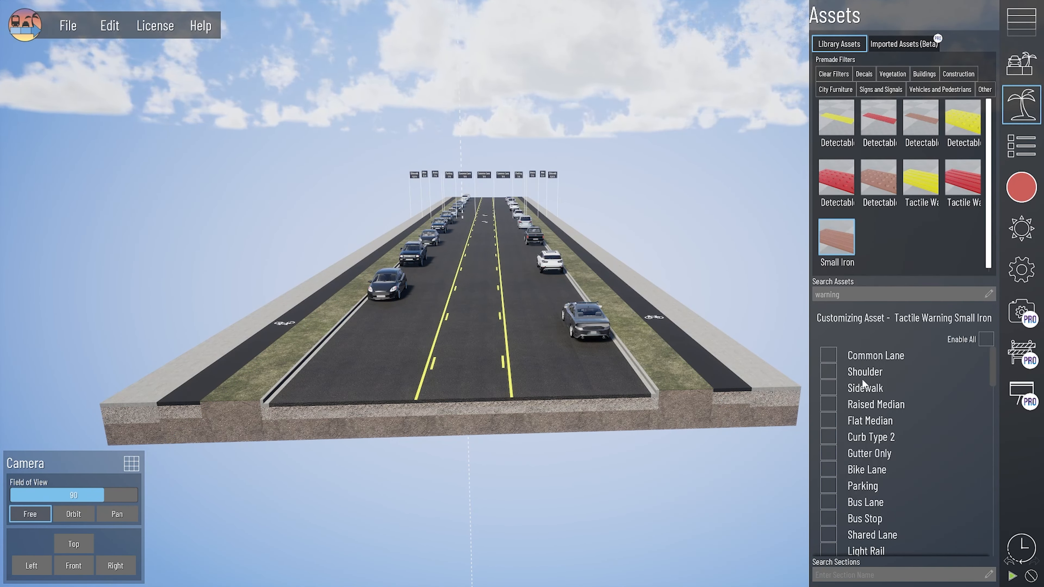
Step: Give the left sidewalk Tactile Warning Small Iron strips
{"action": "left_click", "coordinate": [827, 387]}
{"action": "left_click", "coordinate": [135, 424]}
{"action": "left_click", "coordinate": [70, 208]}
{"action": "scroll", "coordinate": [58, 162], "scroll_direction": "down", "scroll_amount": 3}
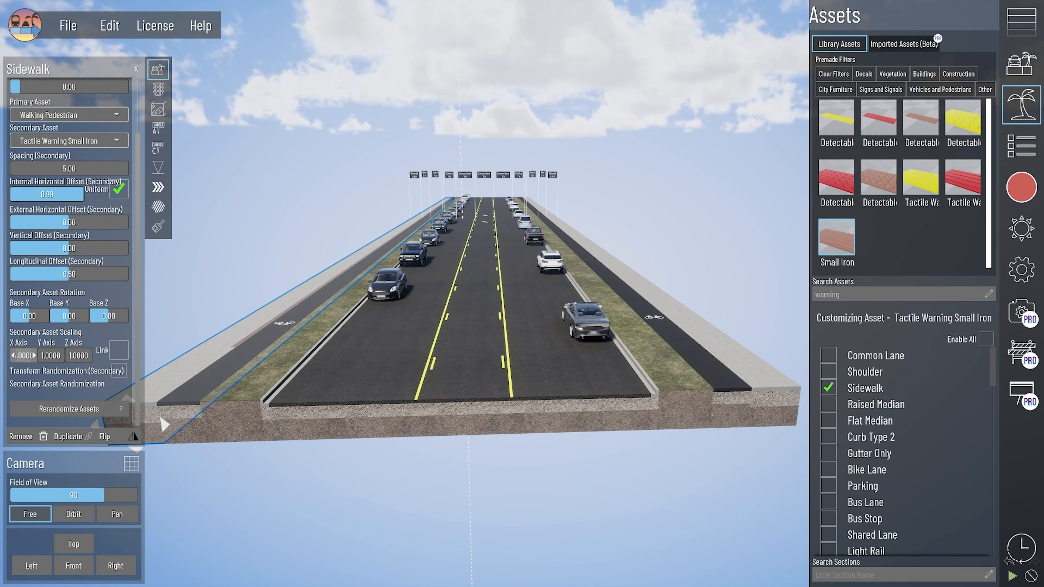
Step: Add Tactile Warning Small Iron to the right sidewalk with X scale 5
{"action": "left_click", "coordinate": [769, 407]}
{"action": "left_click", "coordinate": [136, 423]}
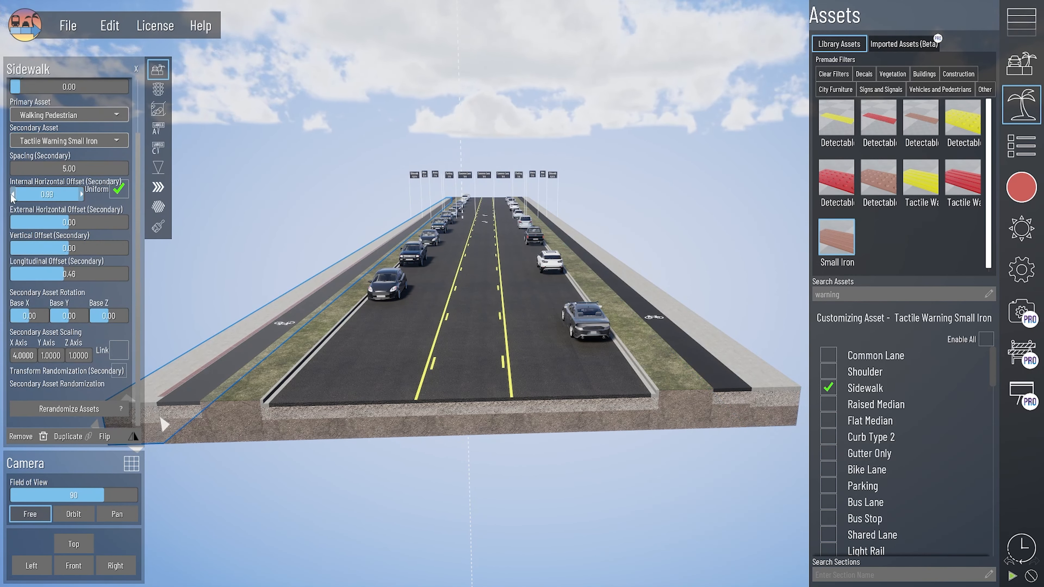
{"action": "left_click", "coordinate": [769, 407]}
{"action": "left_click", "coordinate": [70, 209]}
{"action": "left_click", "coordinate": [71, 415]}
{"action": "scroll", "coordinate": [61, 329], "scroll_direction": "down", "scroll_amount": 5}
{"action": "left_click", "coordinate": [23, 355]}
{"action": "type", "text": "5"}
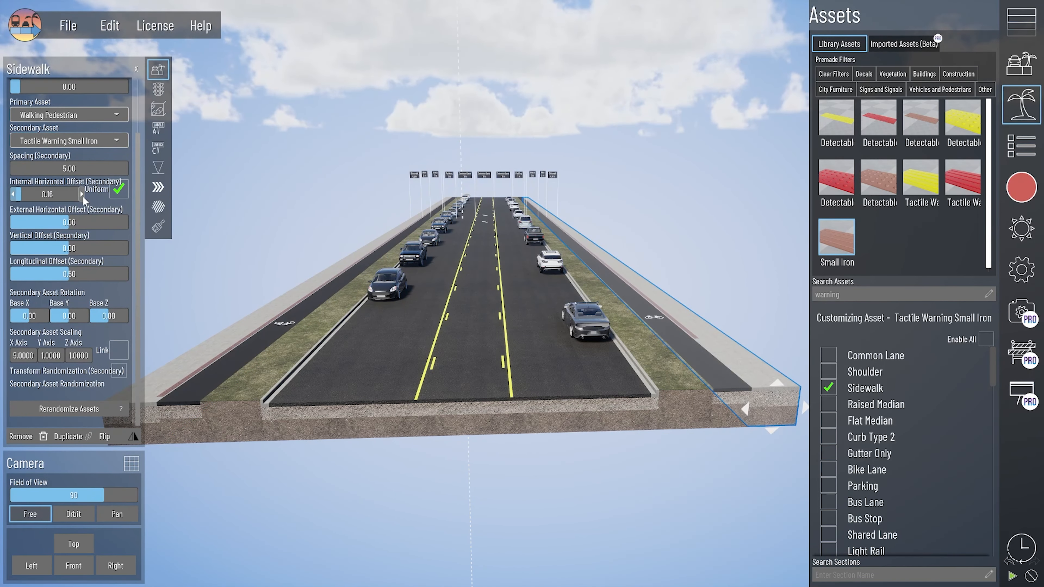
Step: Fill the grass strip with Grass | Fescue and adjust its spacing
{"action": "left_click", "coordinate": [177, 452]}
{"action": "left_click", "coordinate": [69, 194]}
{"action": "left_click", "coordinate": [73, 350]}
{"action": "scroll", "coordinate": [73, 329], "scroll_direction": "down", "scroll_amount": 4}
{"action": "left_click_drag", "start_coordinate": [25, 149], "coordinate": [32, 149]}
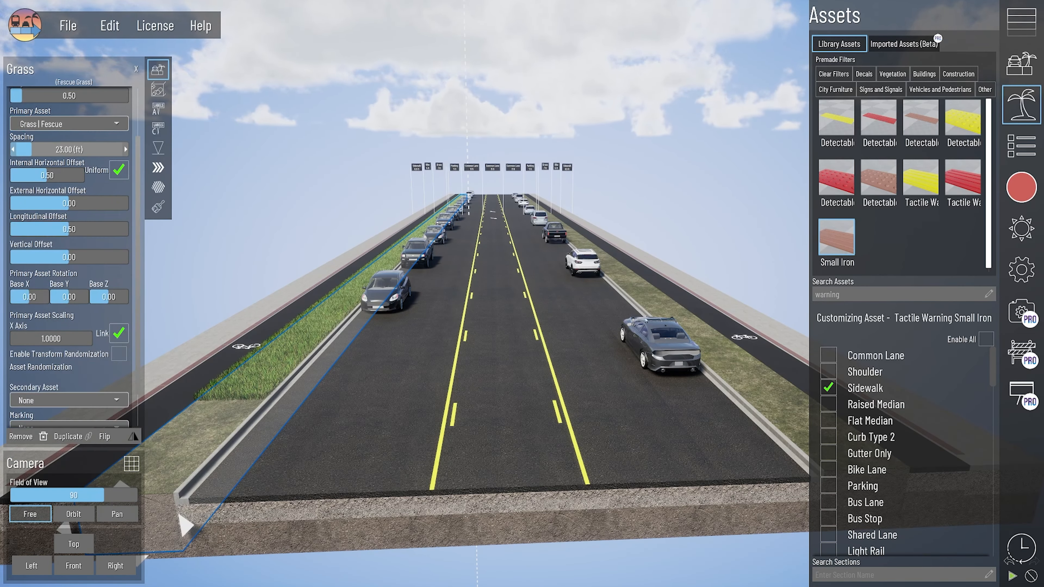
{"action": "left_click", "coordinate": [119, 334]}
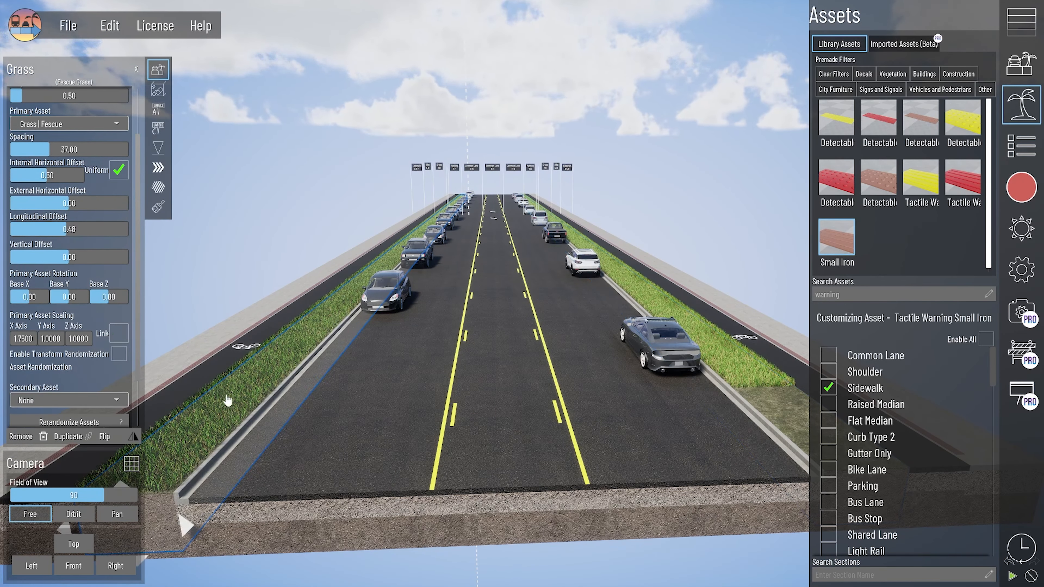
Step: Line both grass strips with Beech Tree 01
{"action": "left_click", "coordinate": [69, 400]}
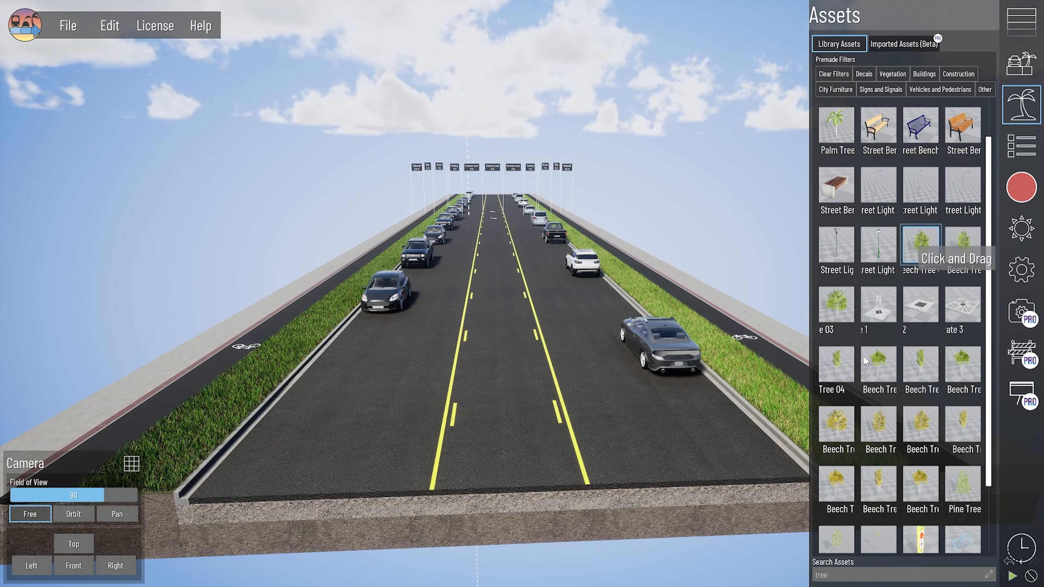
{"action": "left_click", "coordinate": [921, 244]}
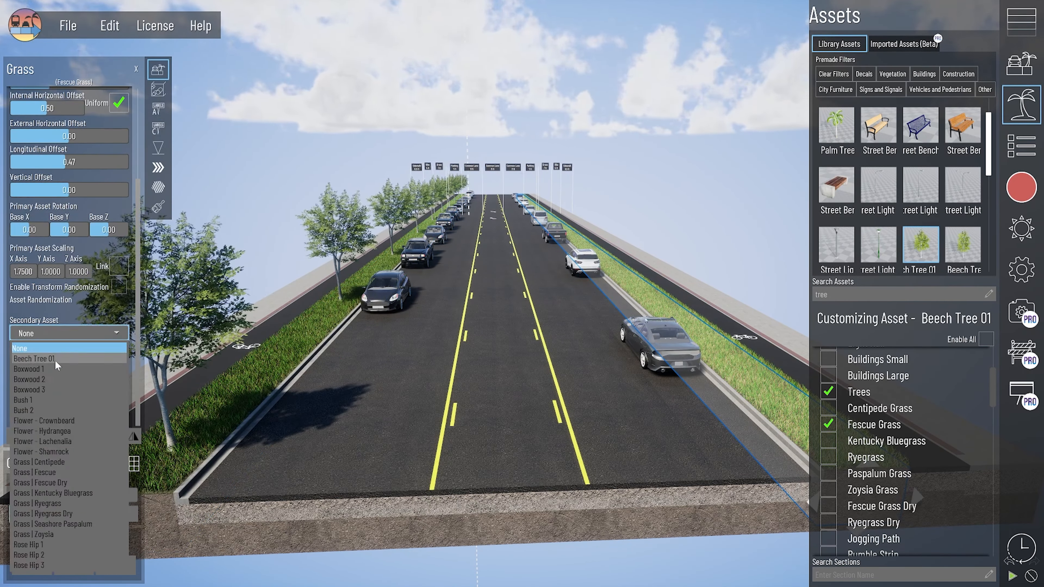
{"action": "left_click", "coordinate": [56, 362]}
{"action": "left_click", "coordinate": [1031, 576]}
{"action": "left_click", "coordinate": [503, 370]}
Step: Start traffic and render a 3840×2160 screenshot from the Streetview Match camera
{"action": "left_click", "coordinate": [382, 391]}
{"action": "left_click", "coordinate": [158, 90]}
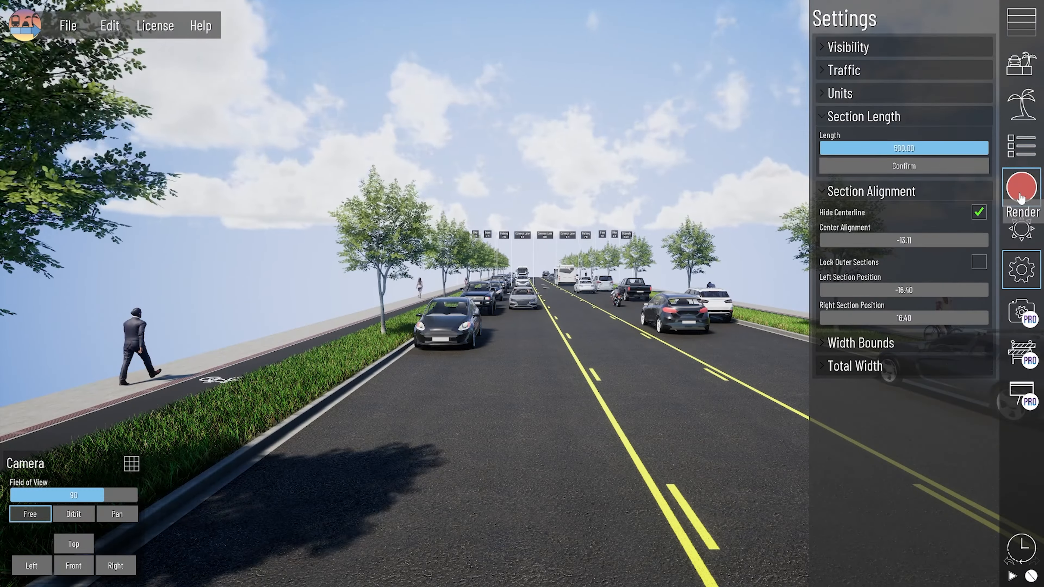
{"action": "left_click", "coordinate": [1021, 187]}
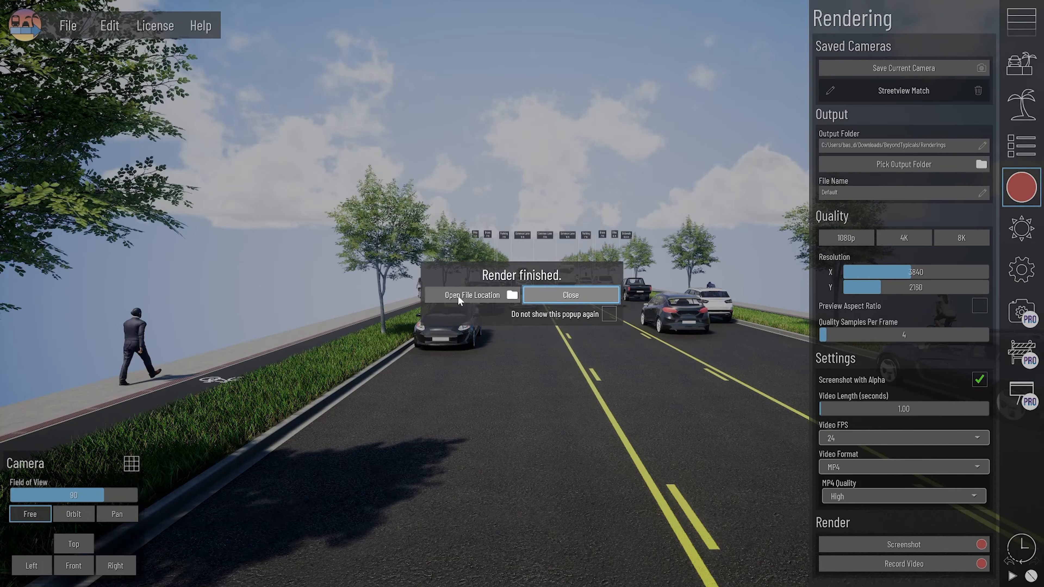
{"action": "left_click", "coordinate": [457, 295]}
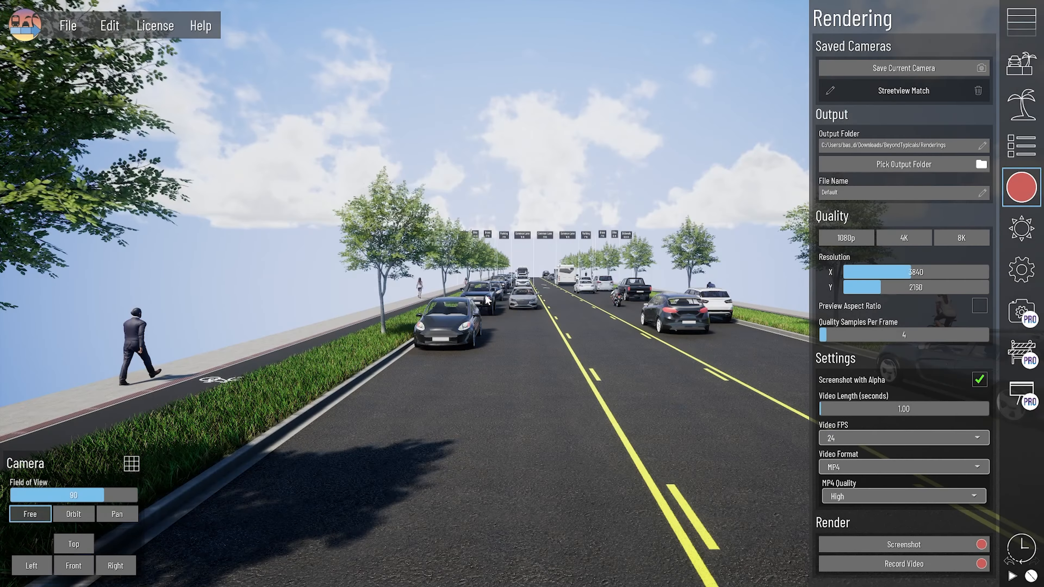
{"action": "left_click_drag", "start_coordinate": [473, 122], "coordinate": [321, 117]}
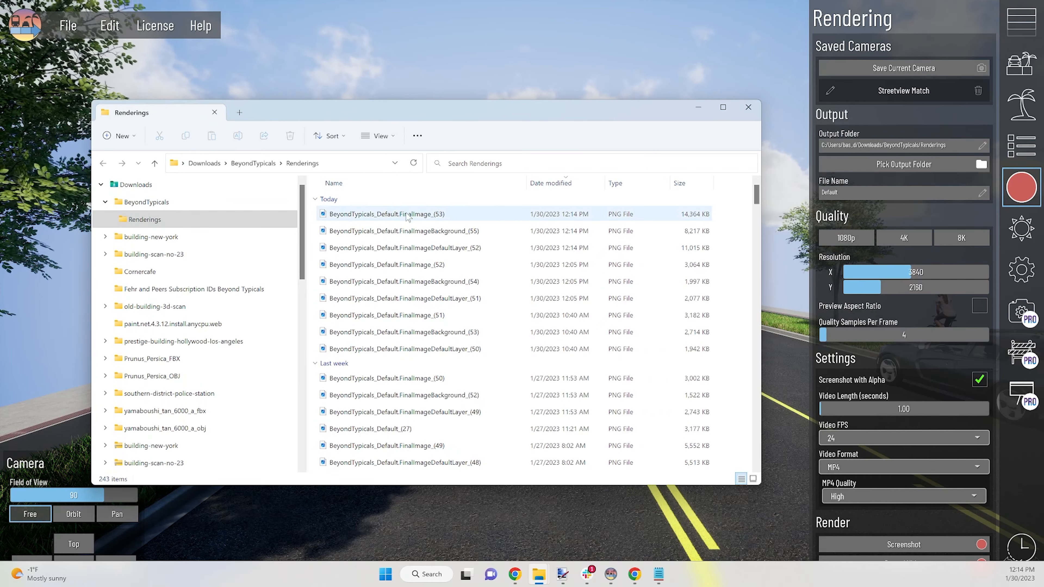
{"action": "key", "text": "alt+Tab"}
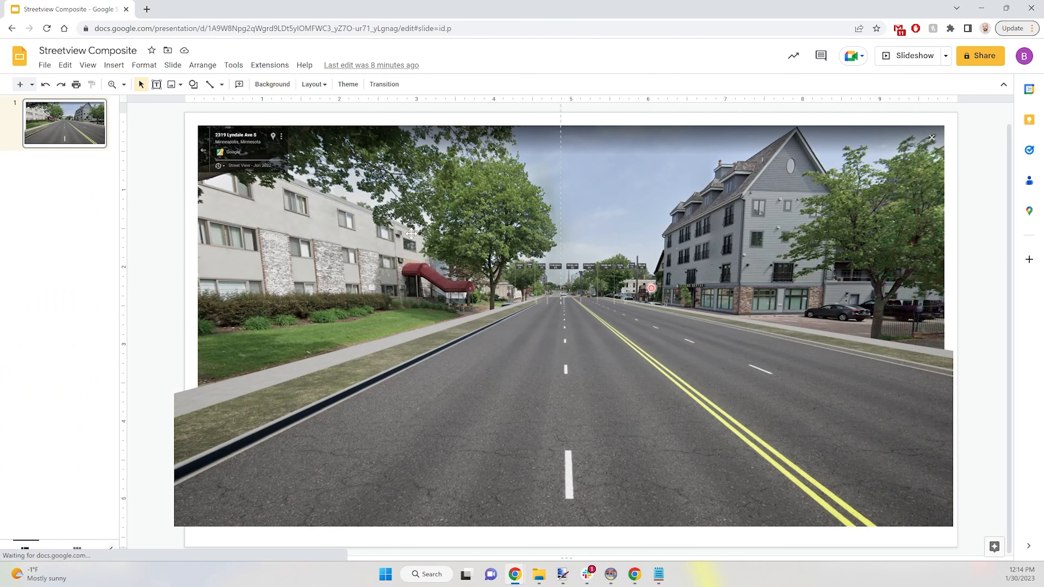
Step: Swap the old overlay for FinalImageDefaultLayer_(52), stretched over the Street View photo
{"action": "left_click", "coordinate": [558, 388]}
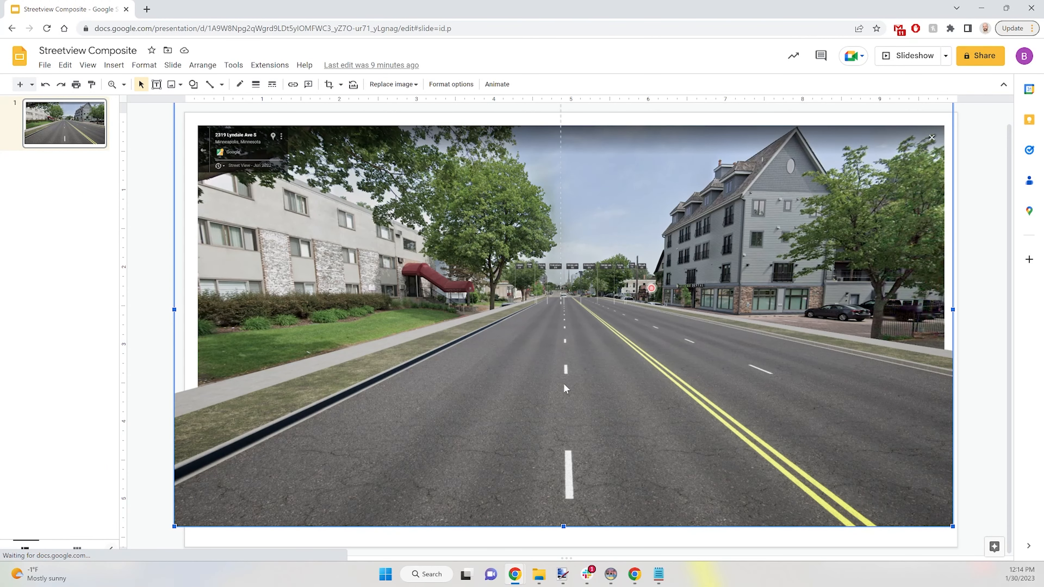
{"action": "key", "text": "Delete"}
{"action": "key", "text": "alt+Tab"}
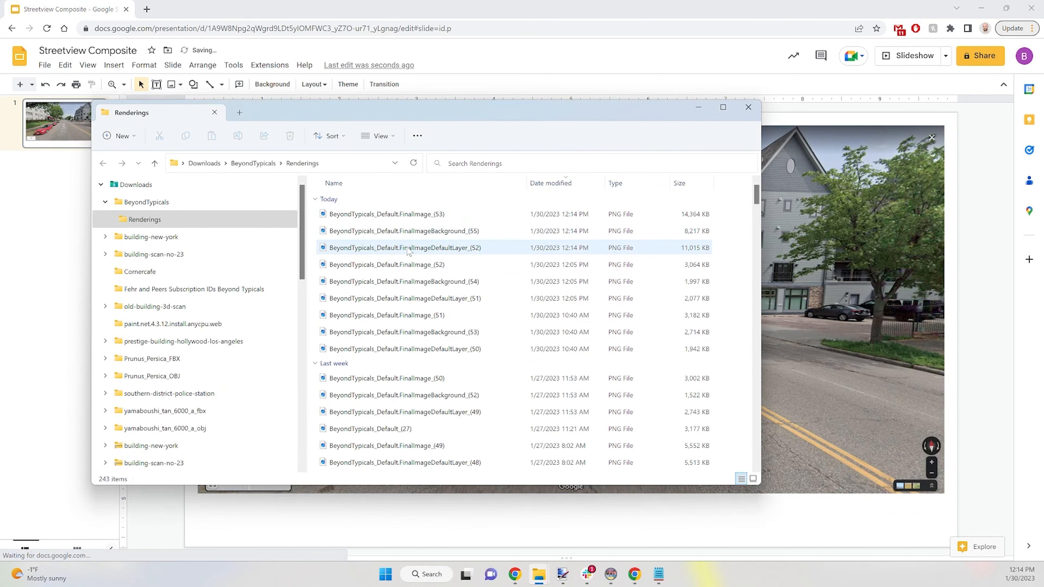
{"action": "left_click_drag", "start_coordinate": [408, 251], "coordinate": [834, 328]}
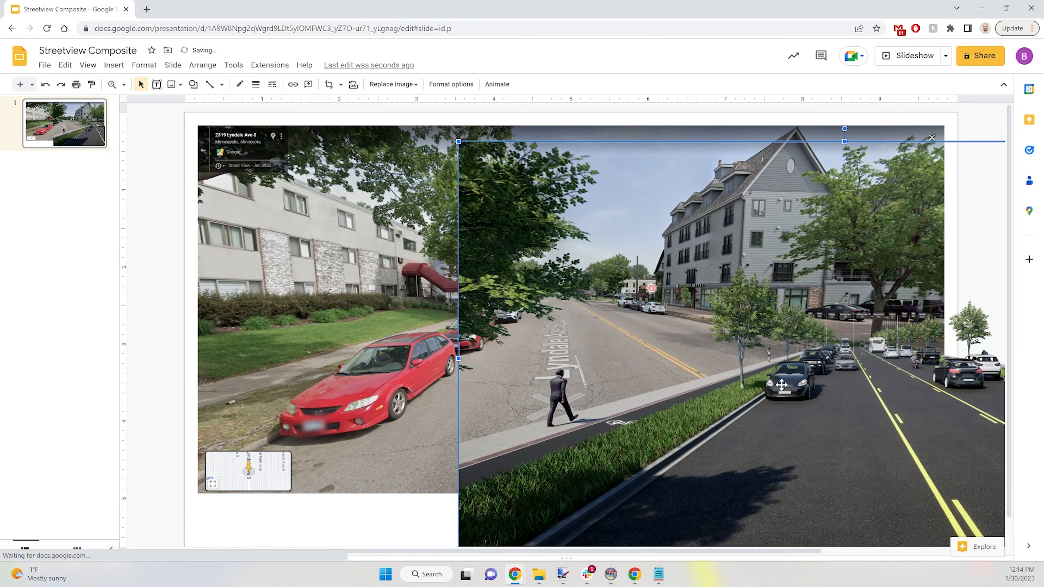
{"action": "left_click_drag", "start_coordinate": [932, 390], "coordinate": [607, 374]}
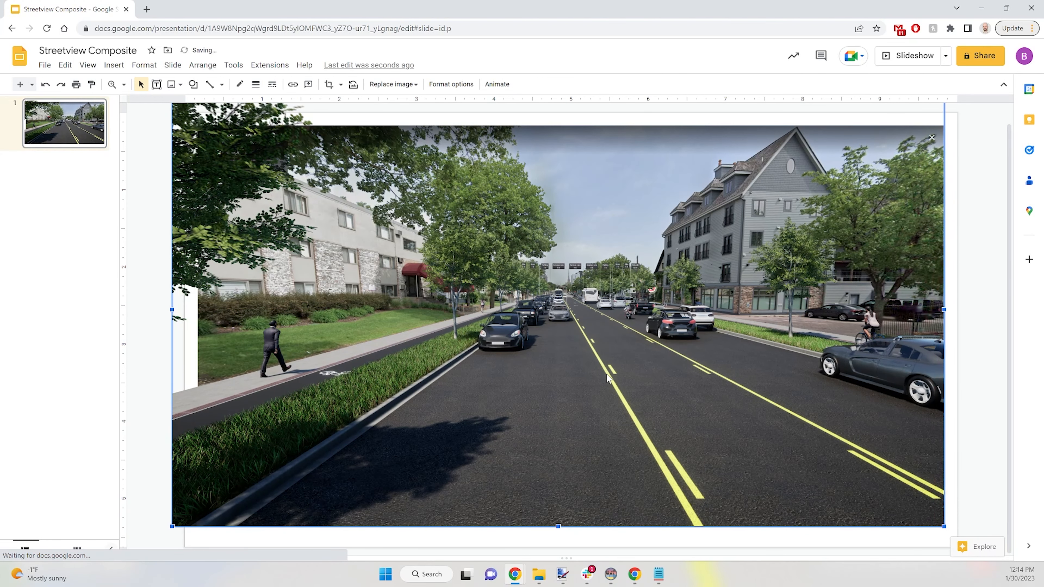